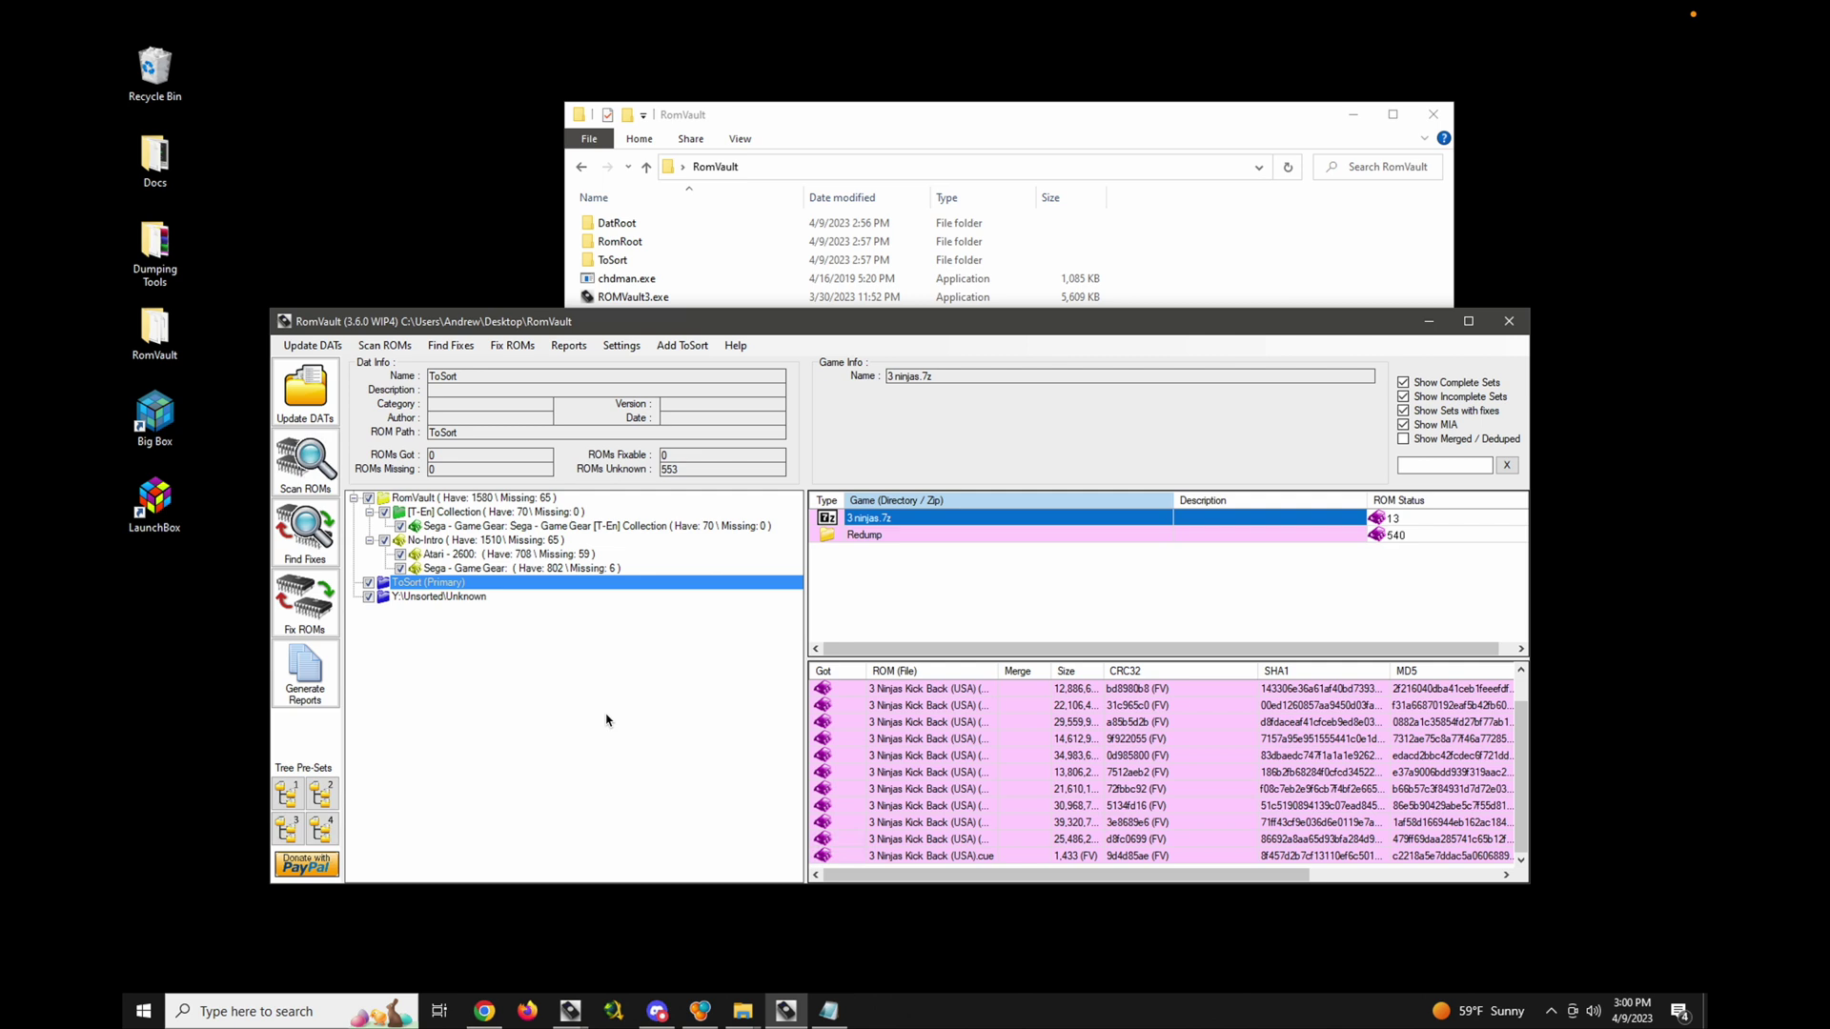
- Select the ToSort folder in File Explorer, then return to RomVault's Unsorted\Unknown view
{"action": "left_click", "coordinate": [993, 126]}
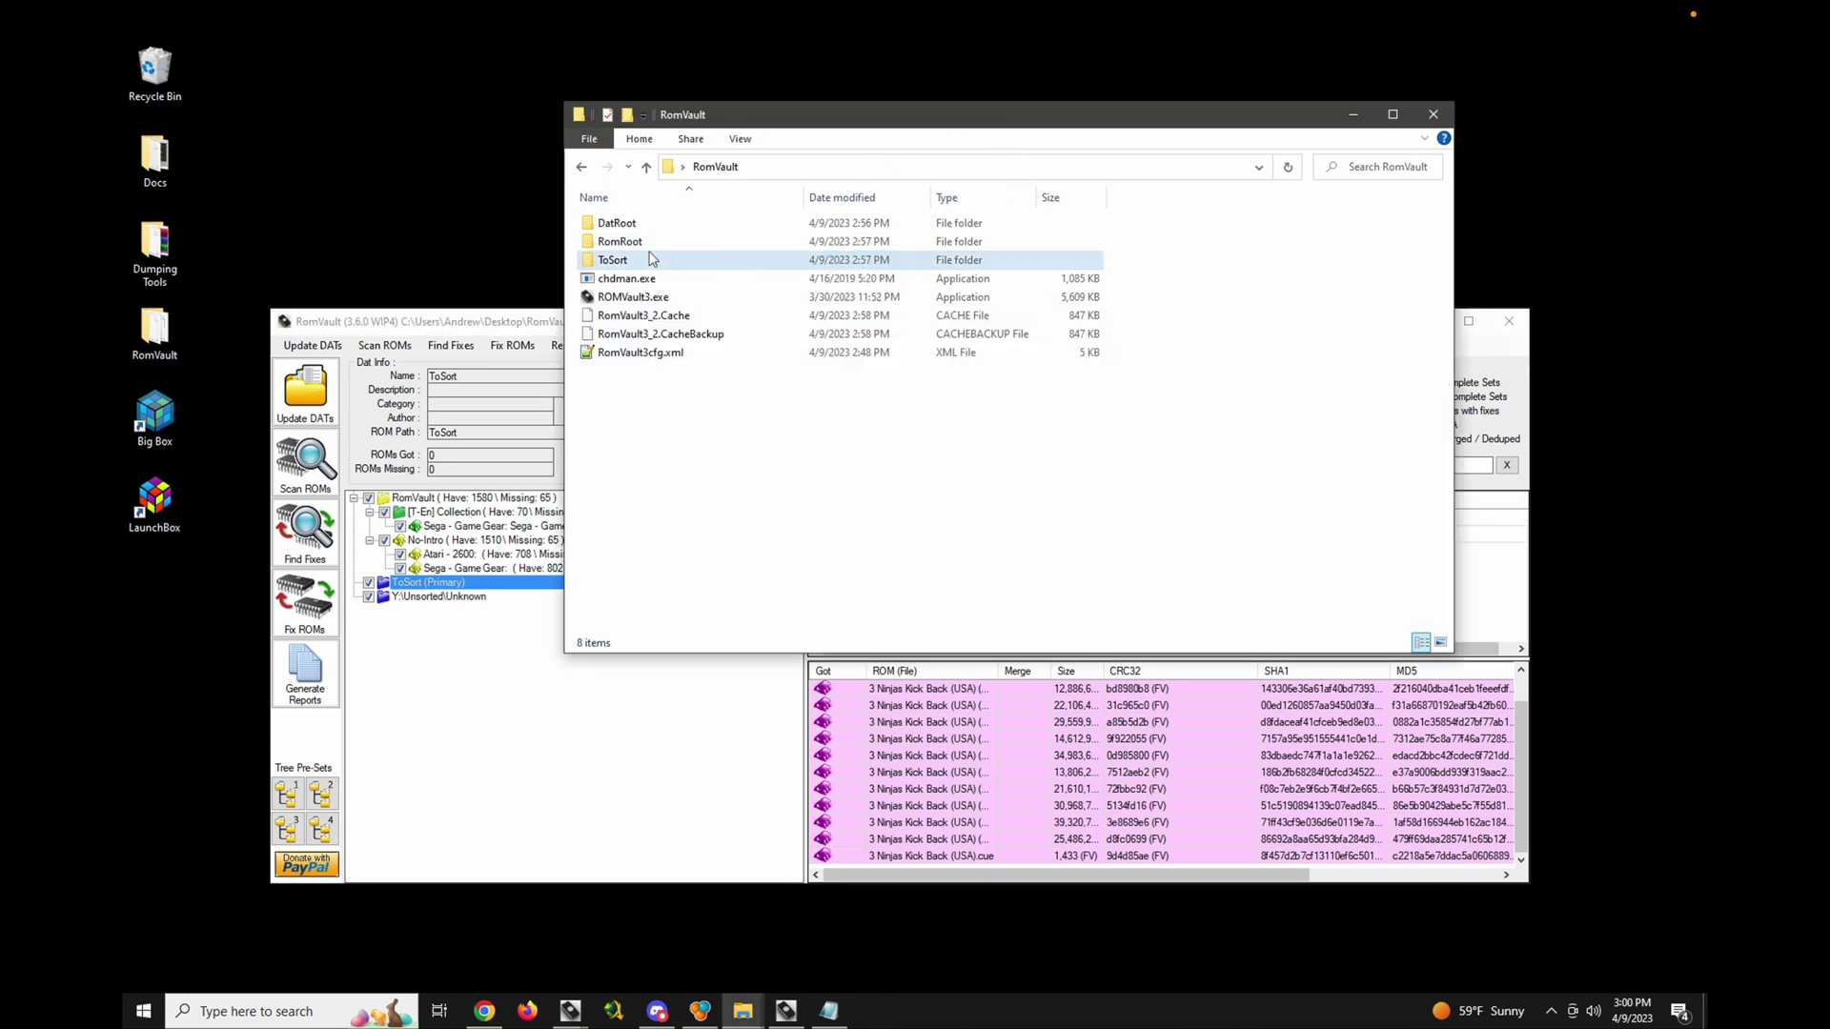
{"action": "mouse_move", "coordinate": [636, 270]}
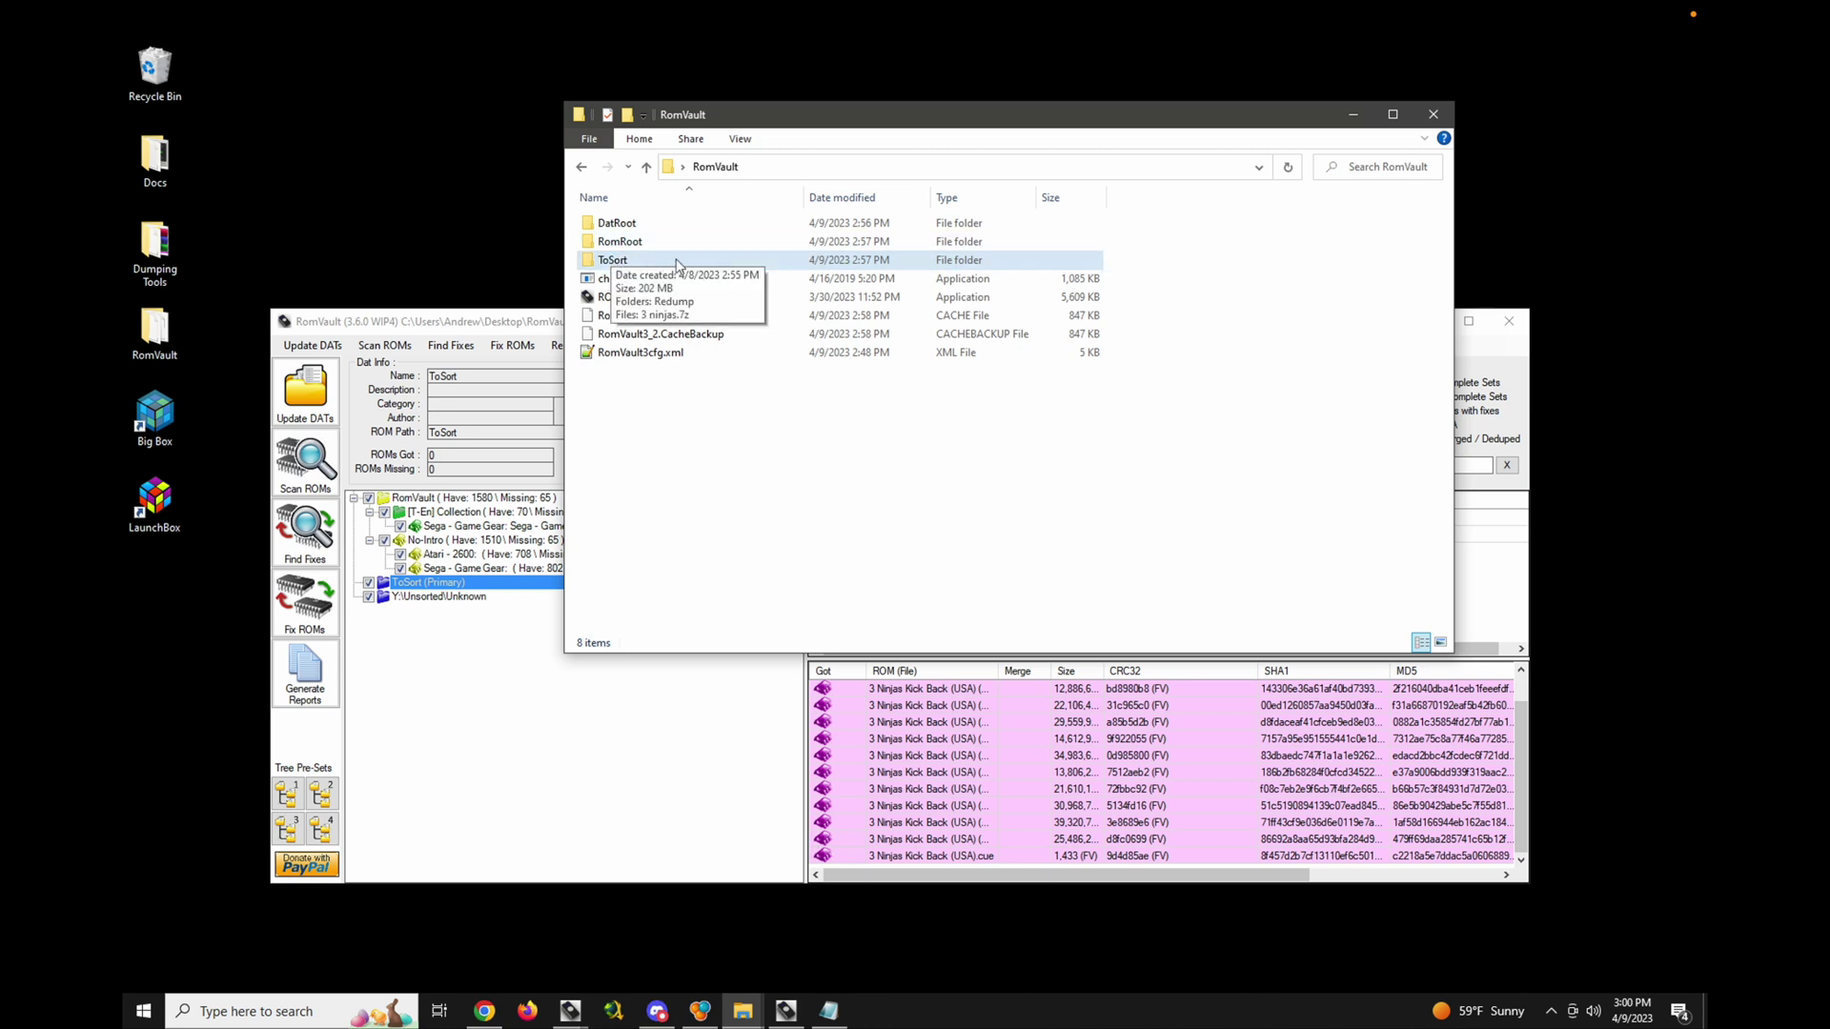
{"action": "left_click", "coordinate": [882, 263]}
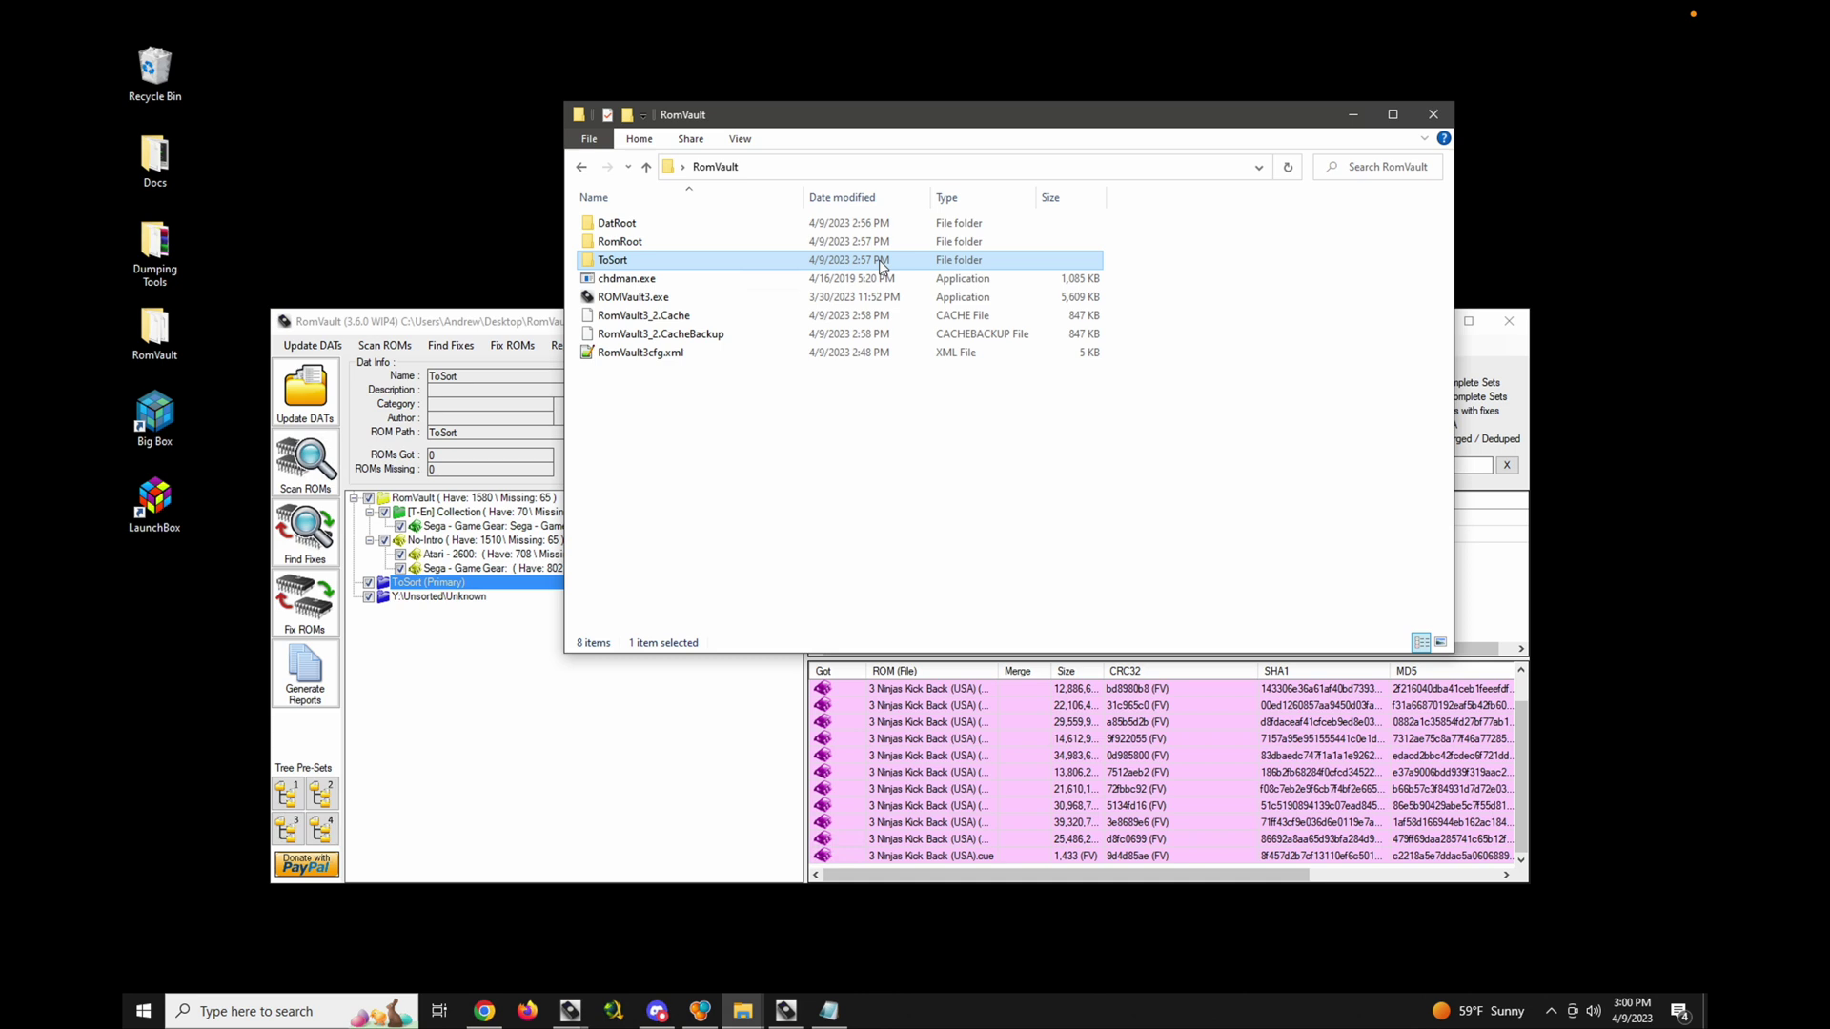
{"action": "left_click", "coordinate": [764, 500]}
{"action": "left_click", "coordinate": [683, 267]}
{"action": "left_click", "coordinate": [476, 594]}
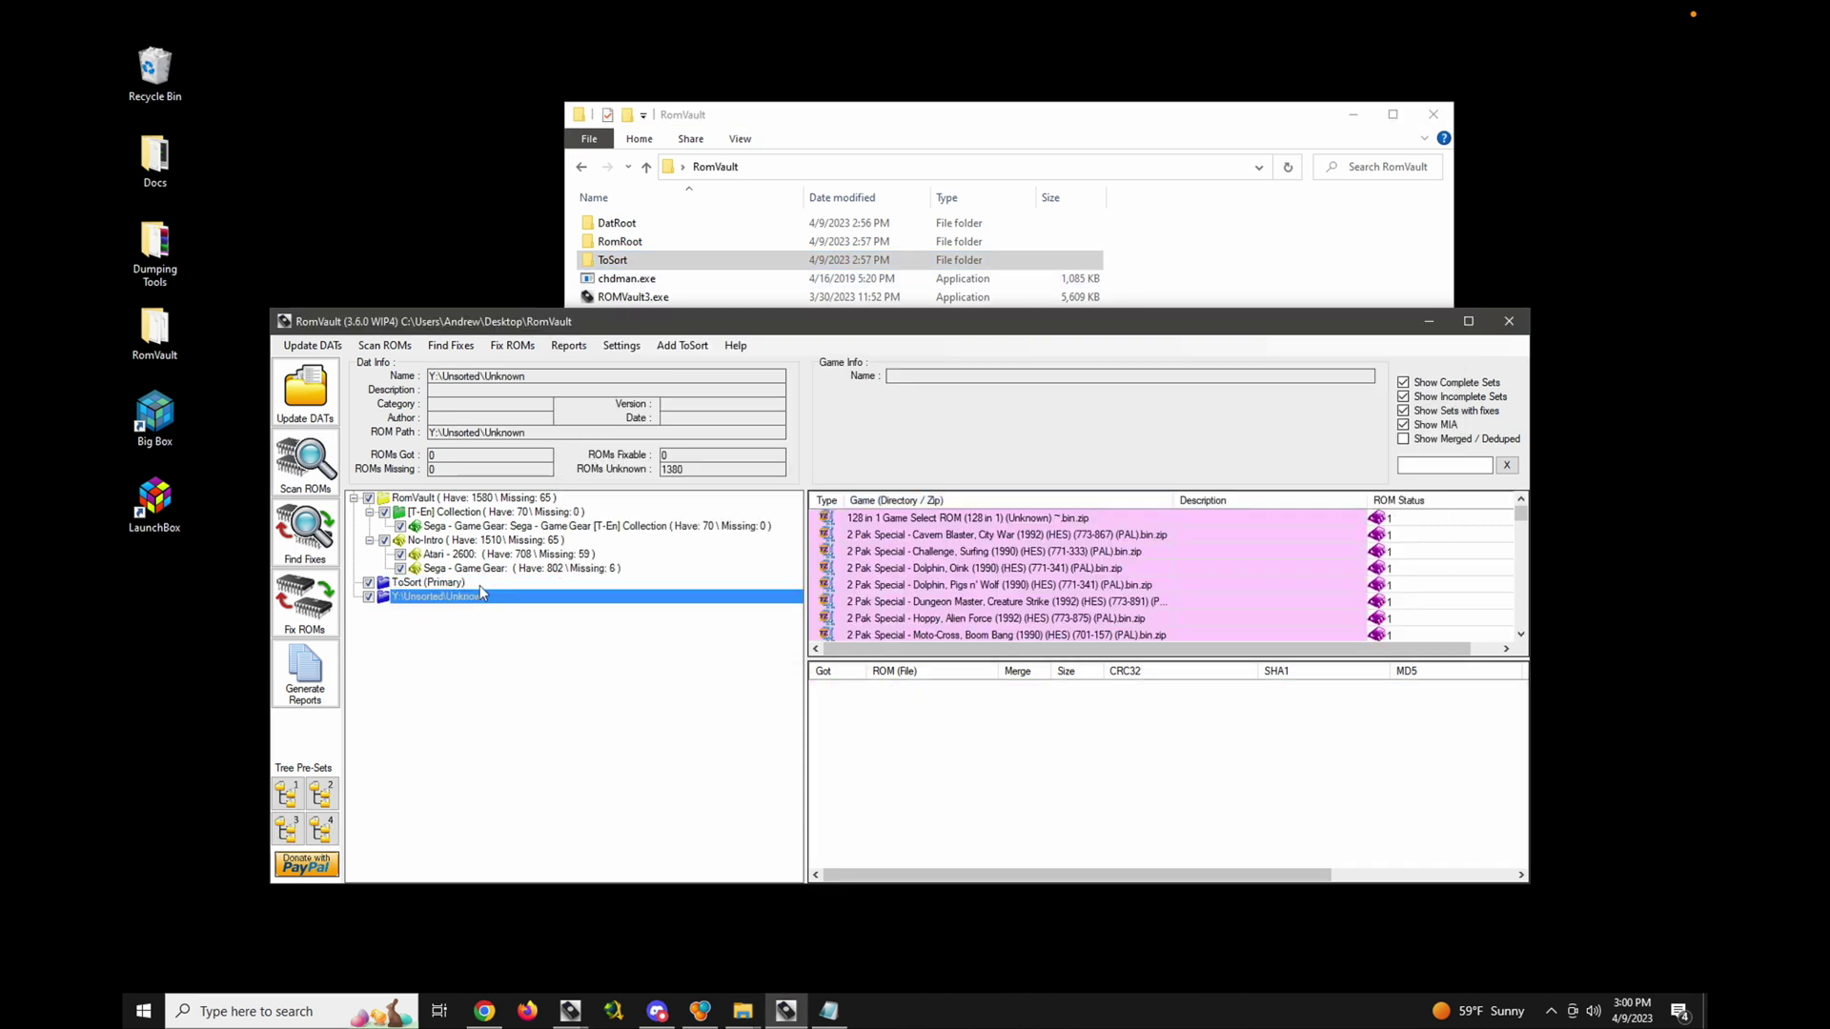
{"action": "left_click", "coordinate": [485, 583]}
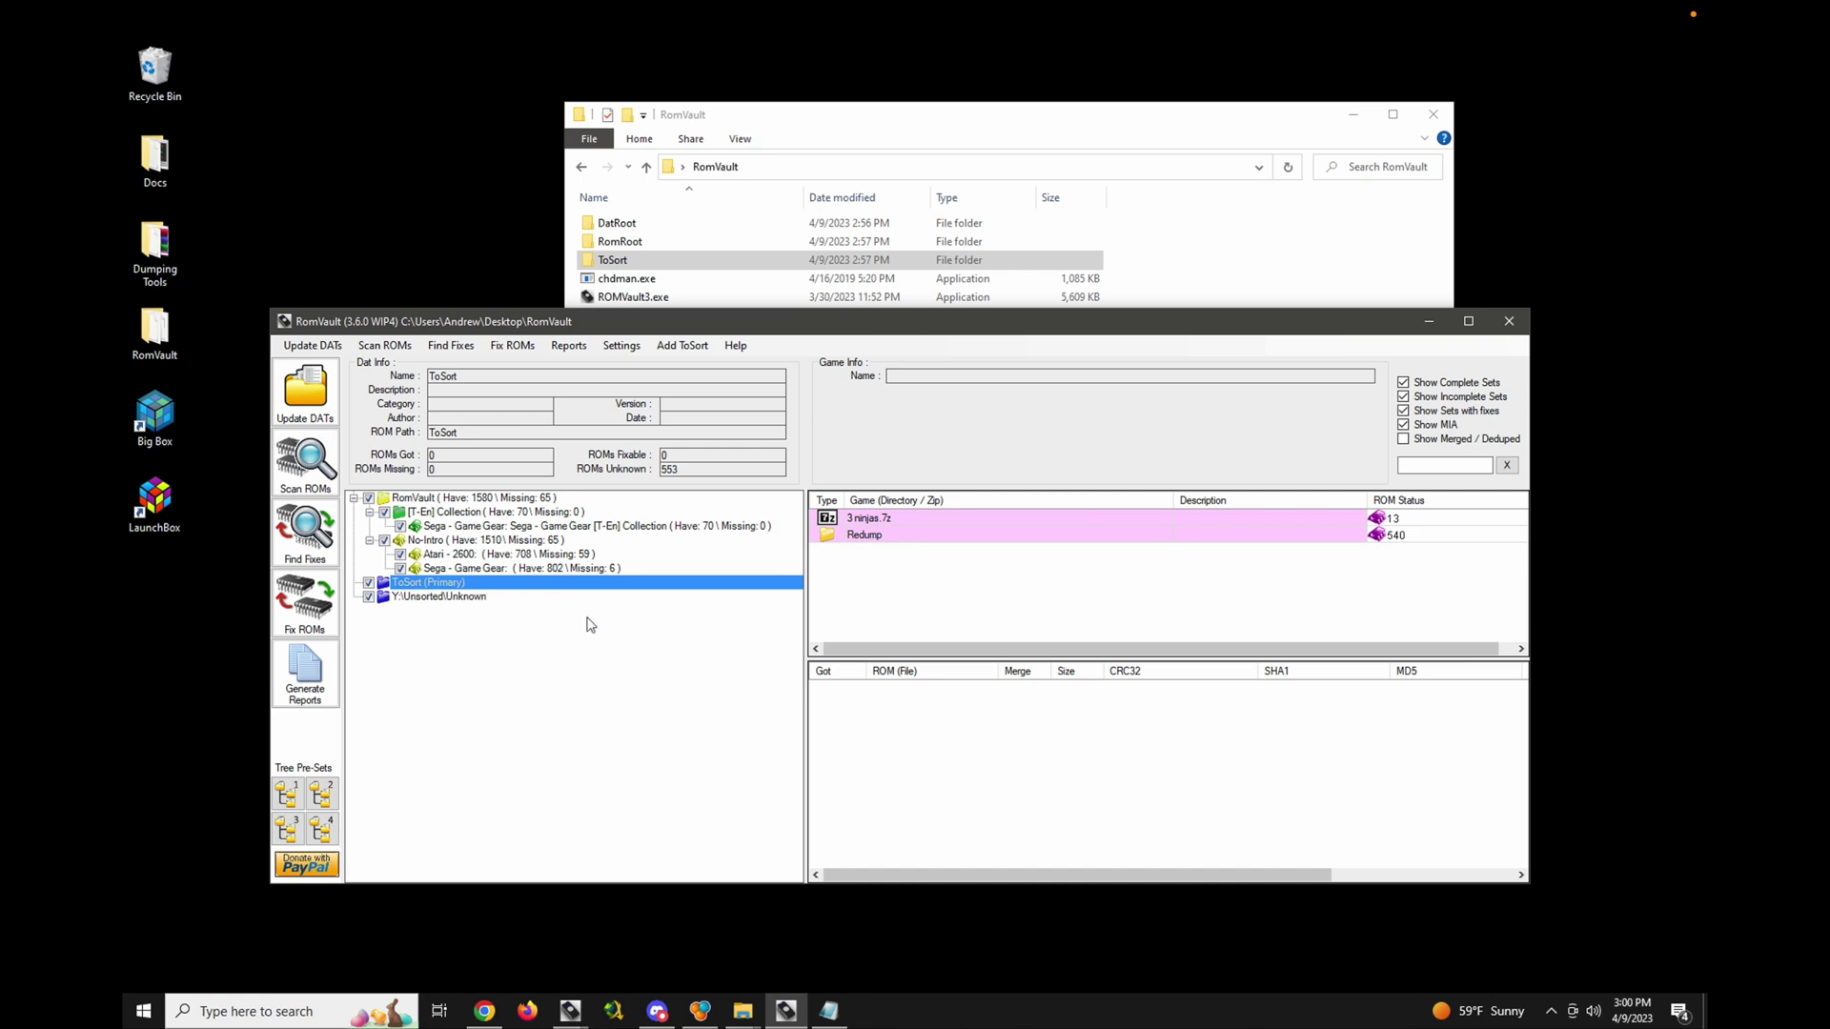
{"action": "left_click", "coordinate": [486, 599]}
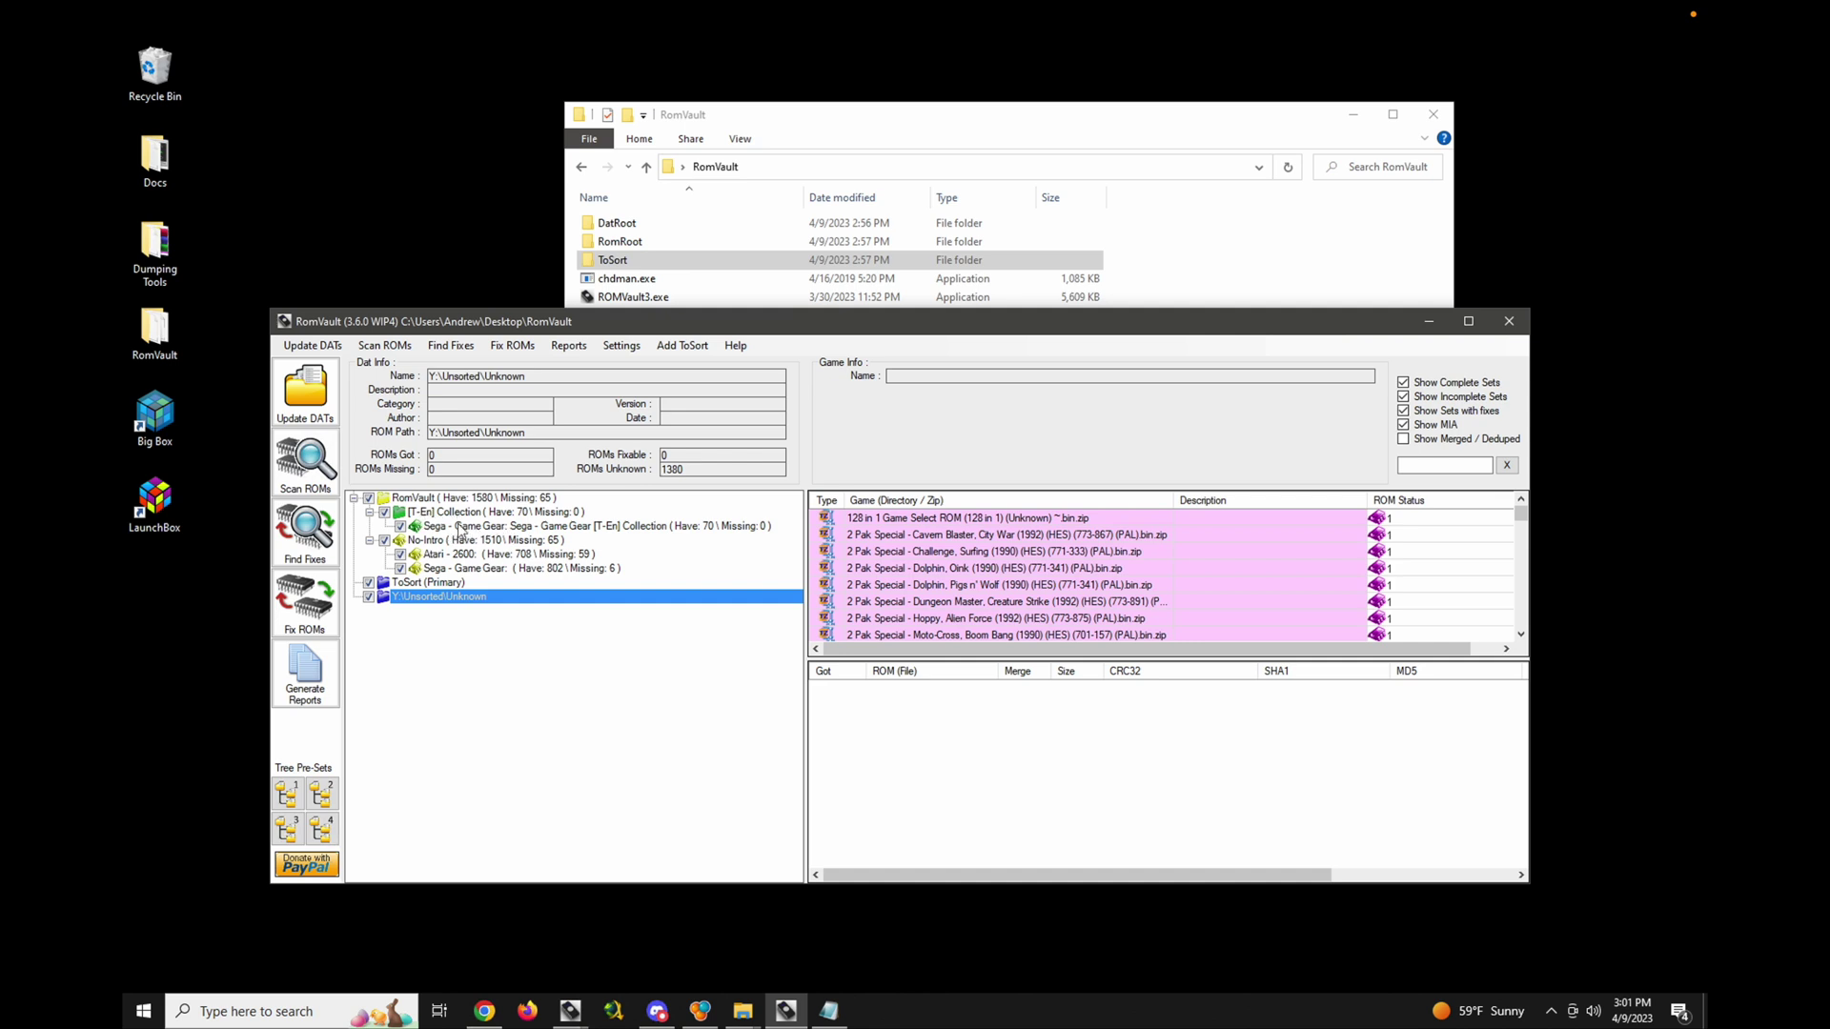
{"action": "left_click", "coordinate": [441, 583]}
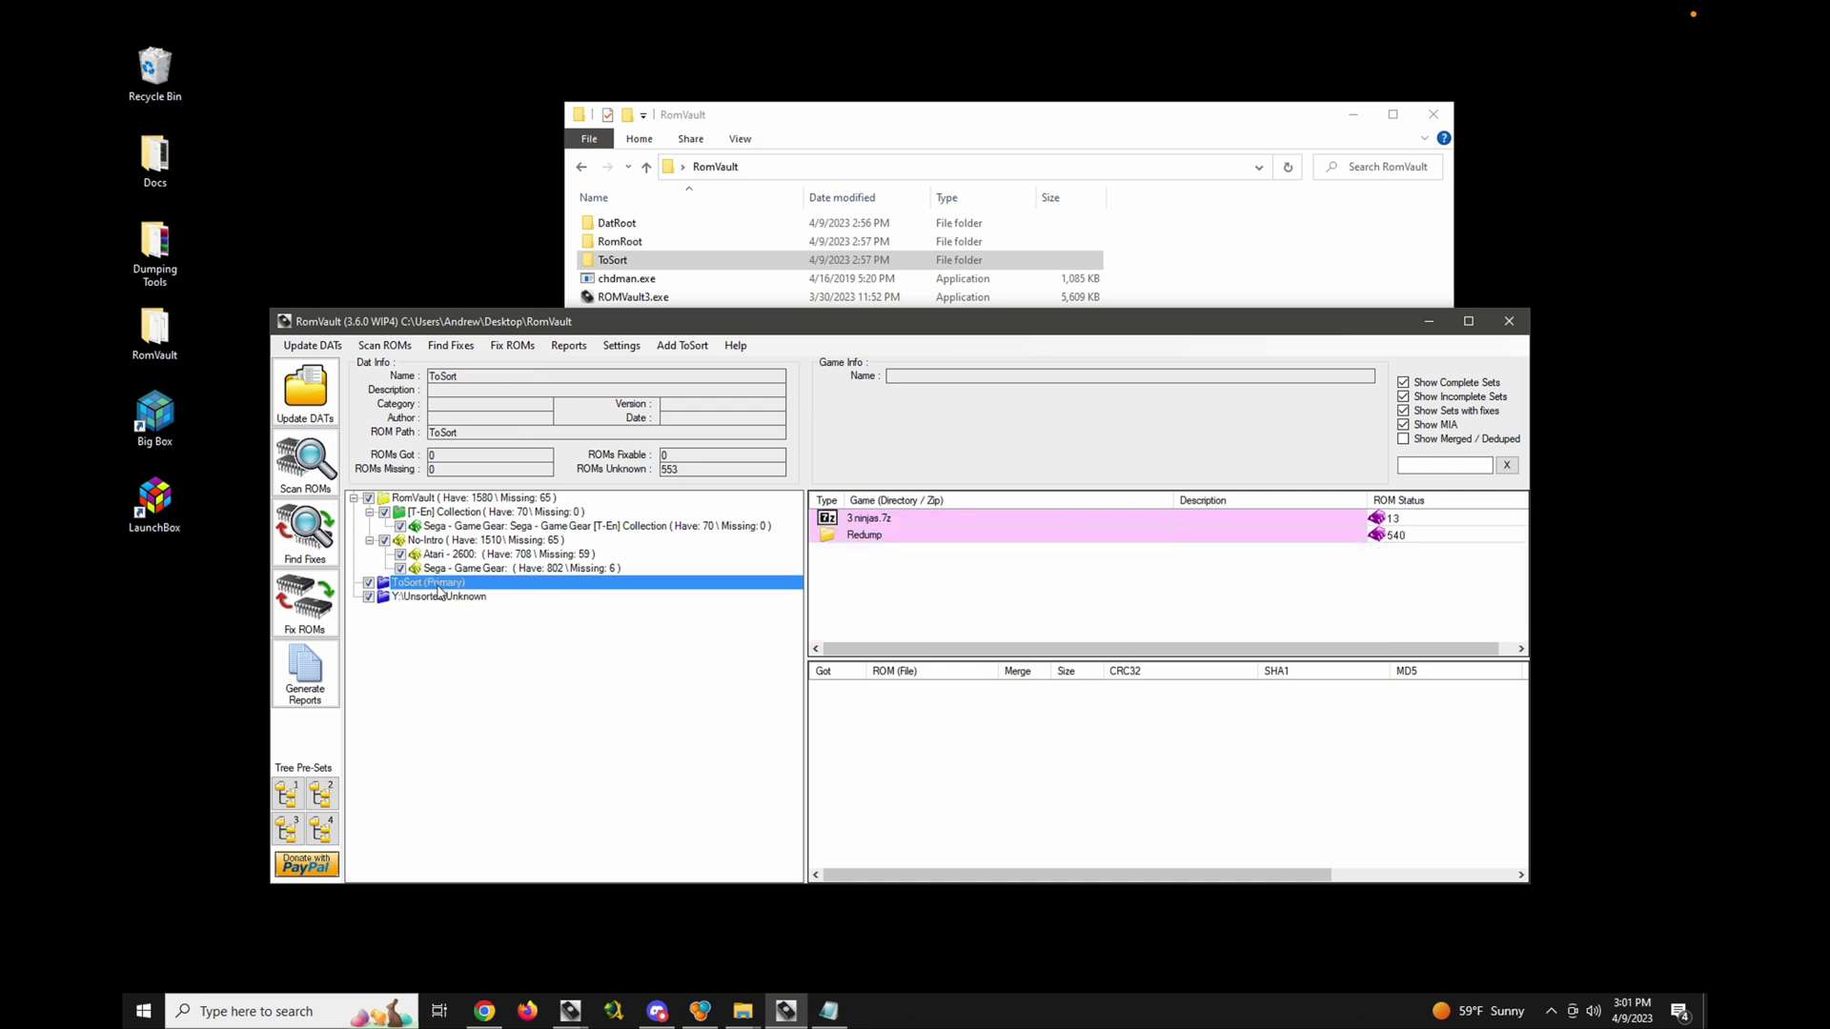
{"action": "left_click", "coordinate": [976, 133]}
- Delete the [T-En] Collection folder from DatRoot, then reload the DATs in RomVault
{"action": "double_click", "coordinate": [653, 225]}
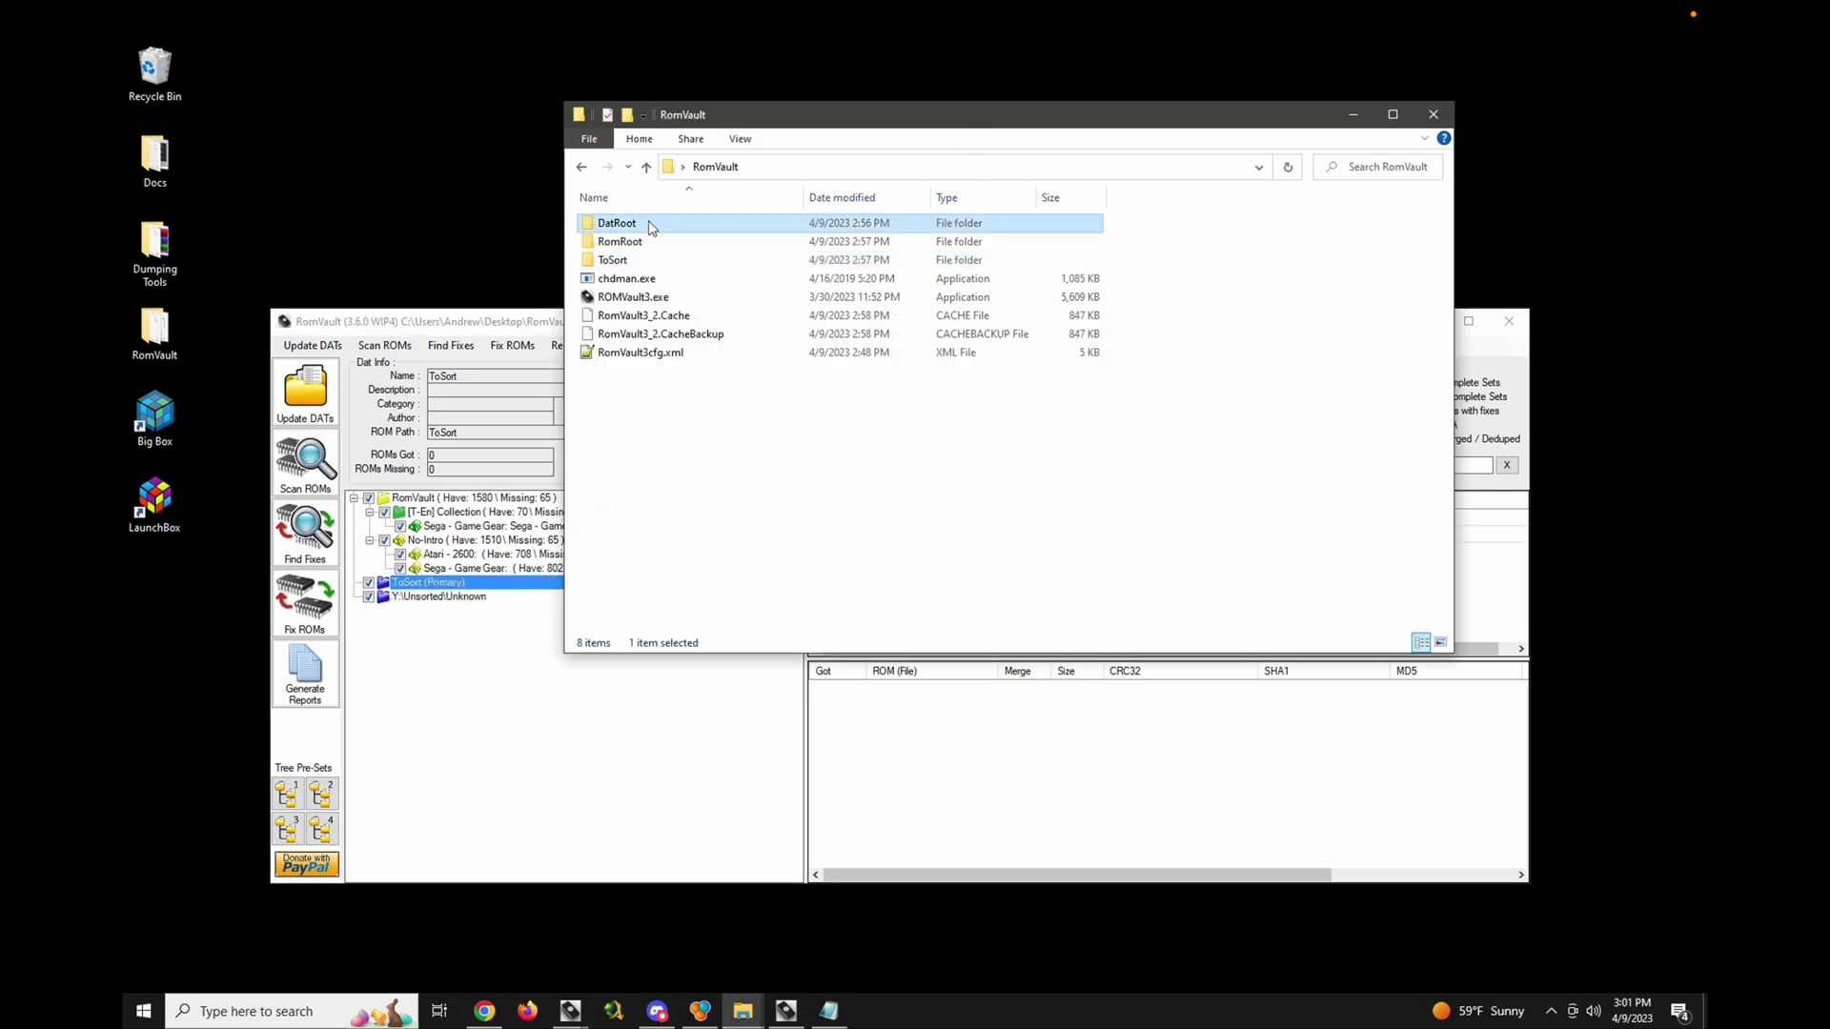
{"action": "left_click", "coordinate": [656, 226]}
{"action": "right_click", "coordinate": [654, 221]}
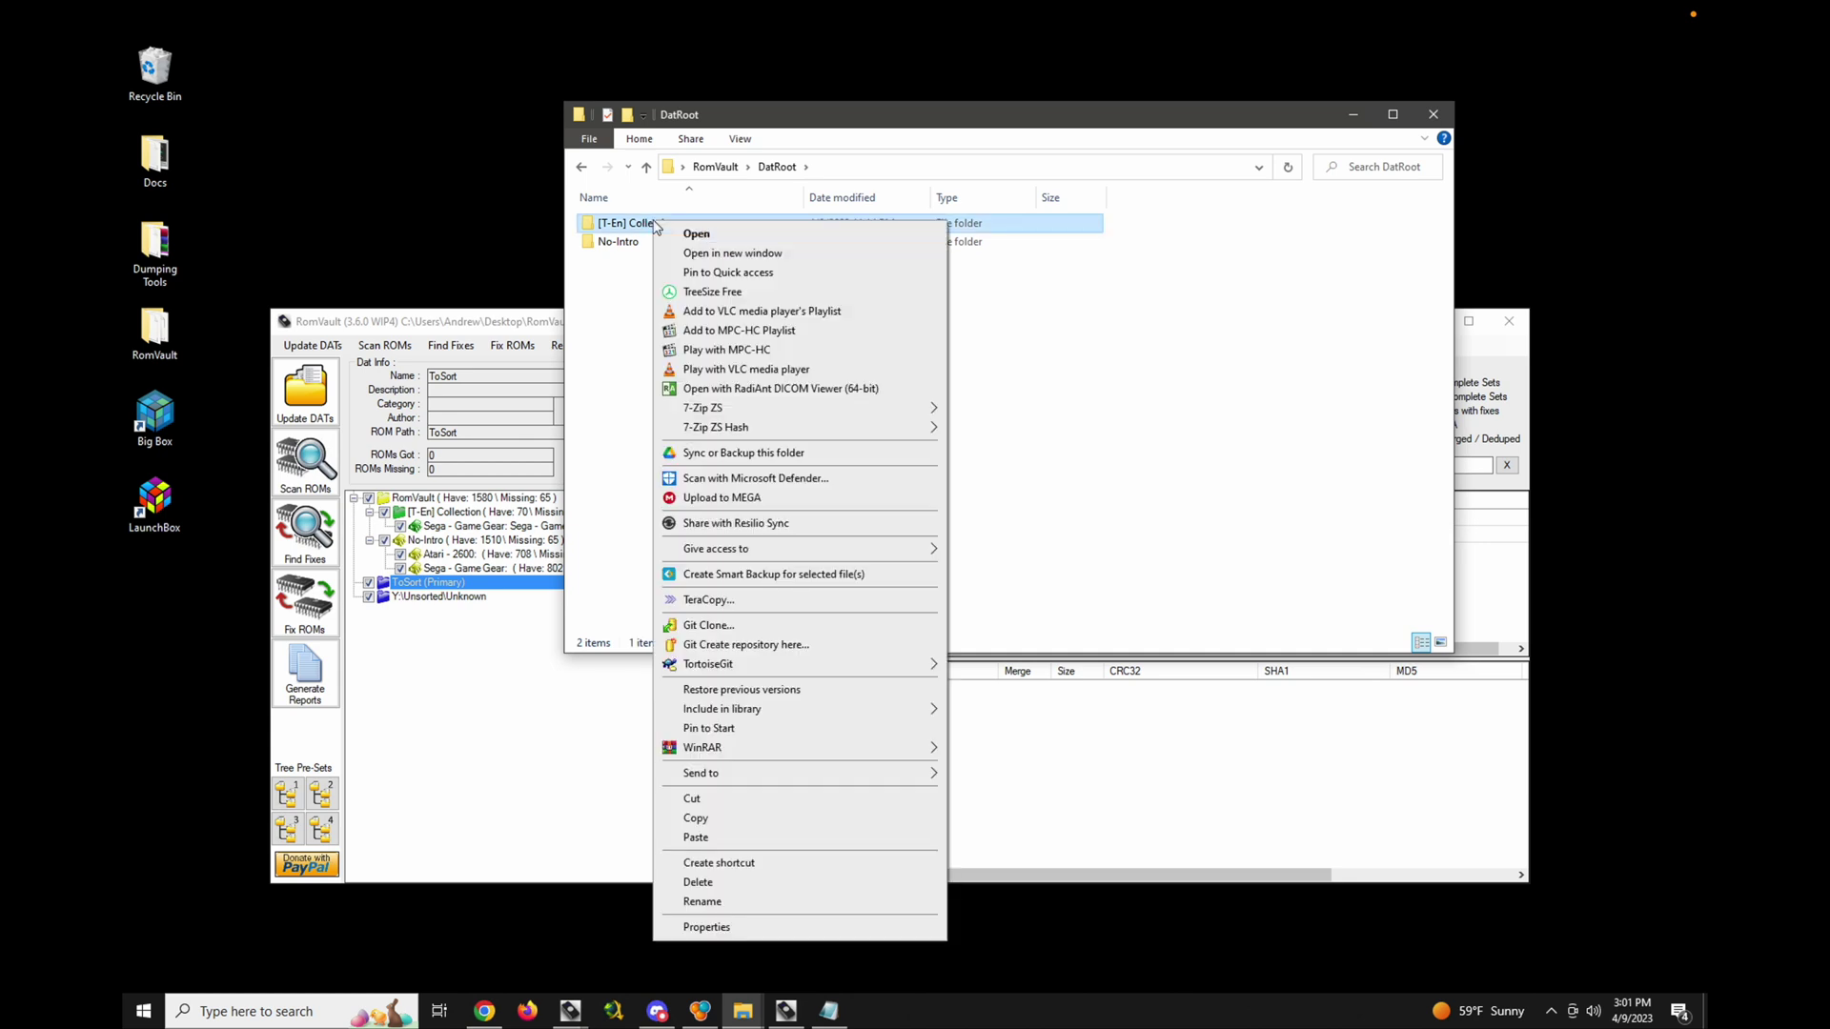
{"action": "left_click", "coordinate": [731, 885]}
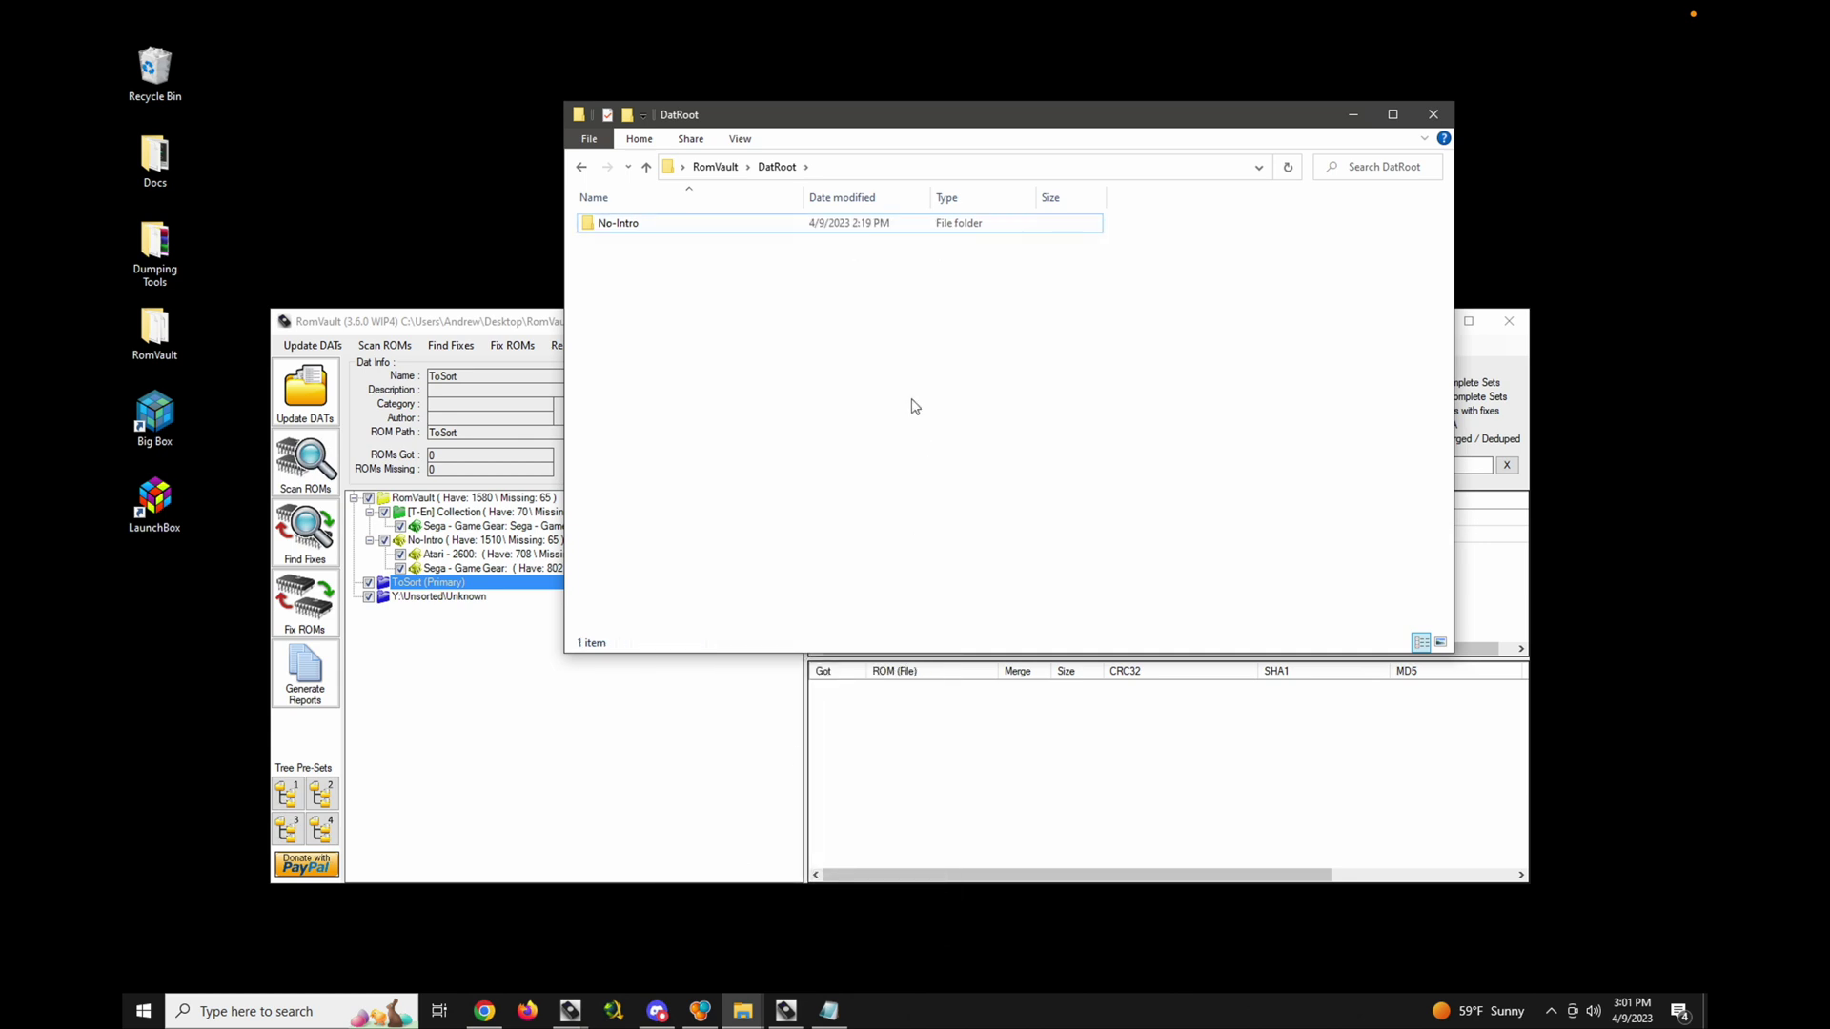
{"action": "left_click", "coordinate": [518, 330]}
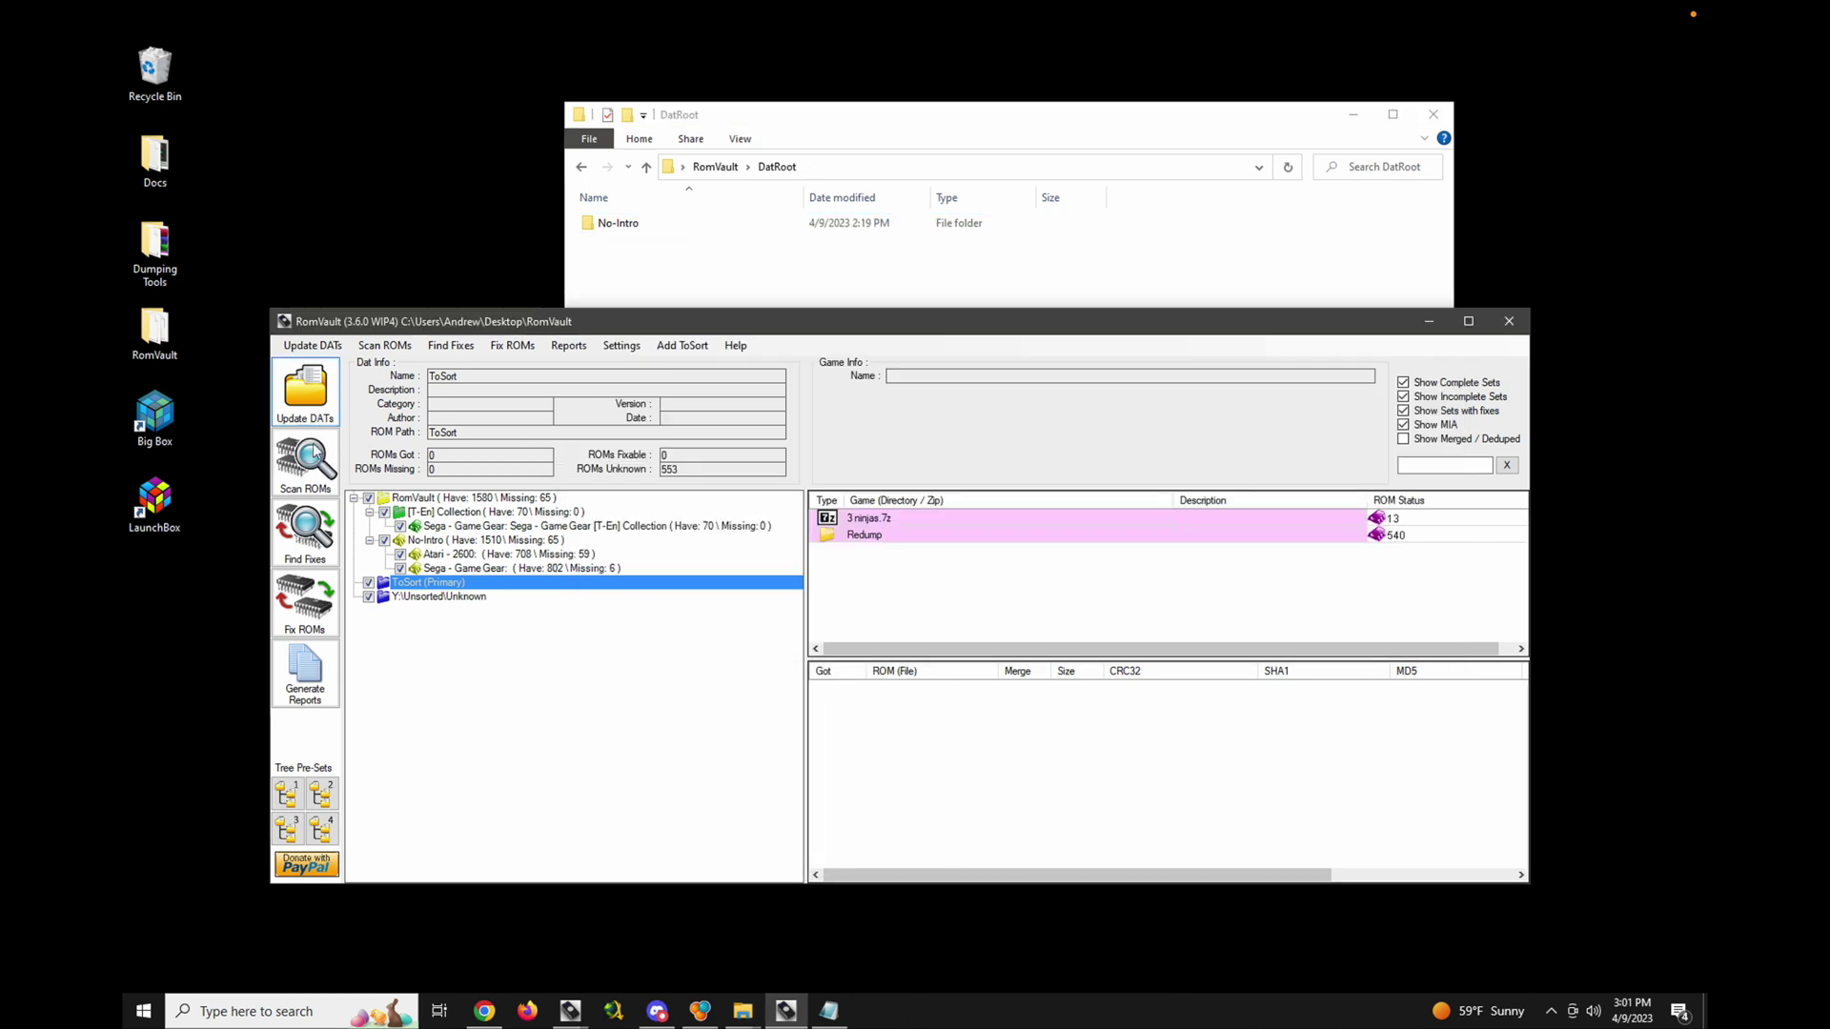
{"action": "left_click", "coordinate": [311, 398]}
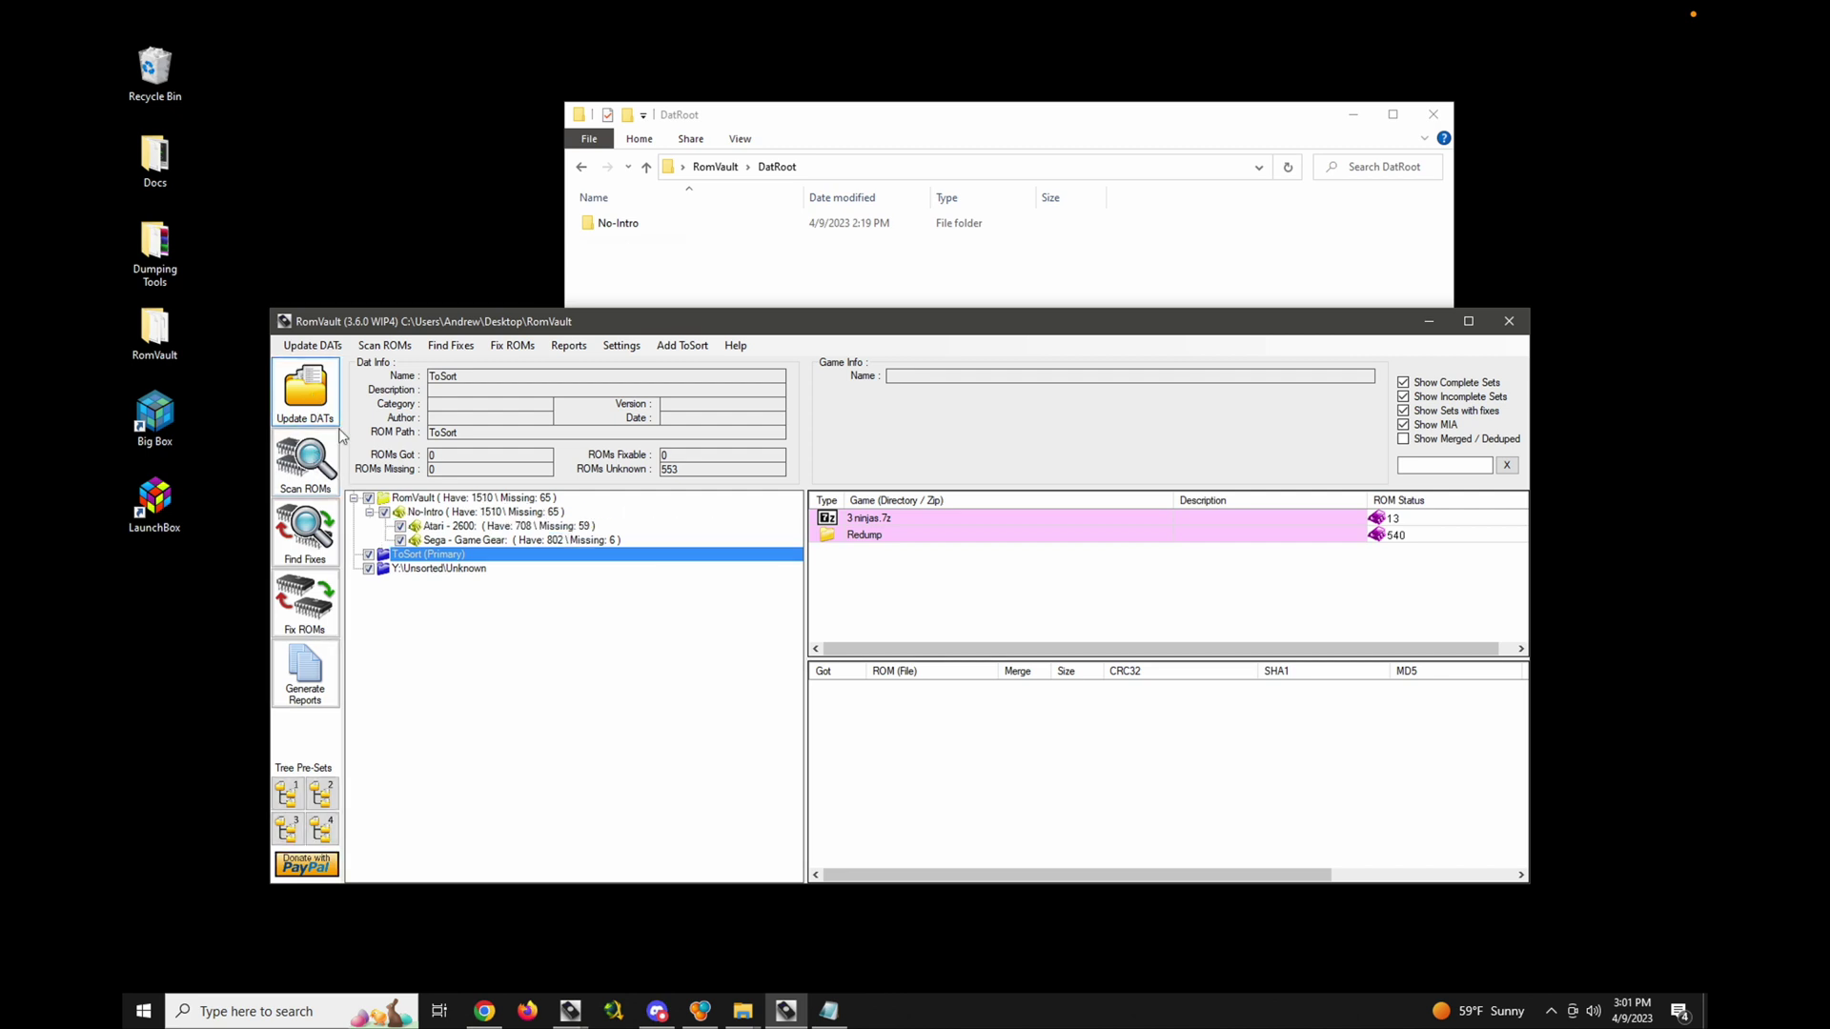
- Select the RomVault root and run Find Fixes, giving 70 fixable ROMs
{"action": "left_click", "coordinate": [471, 499]}
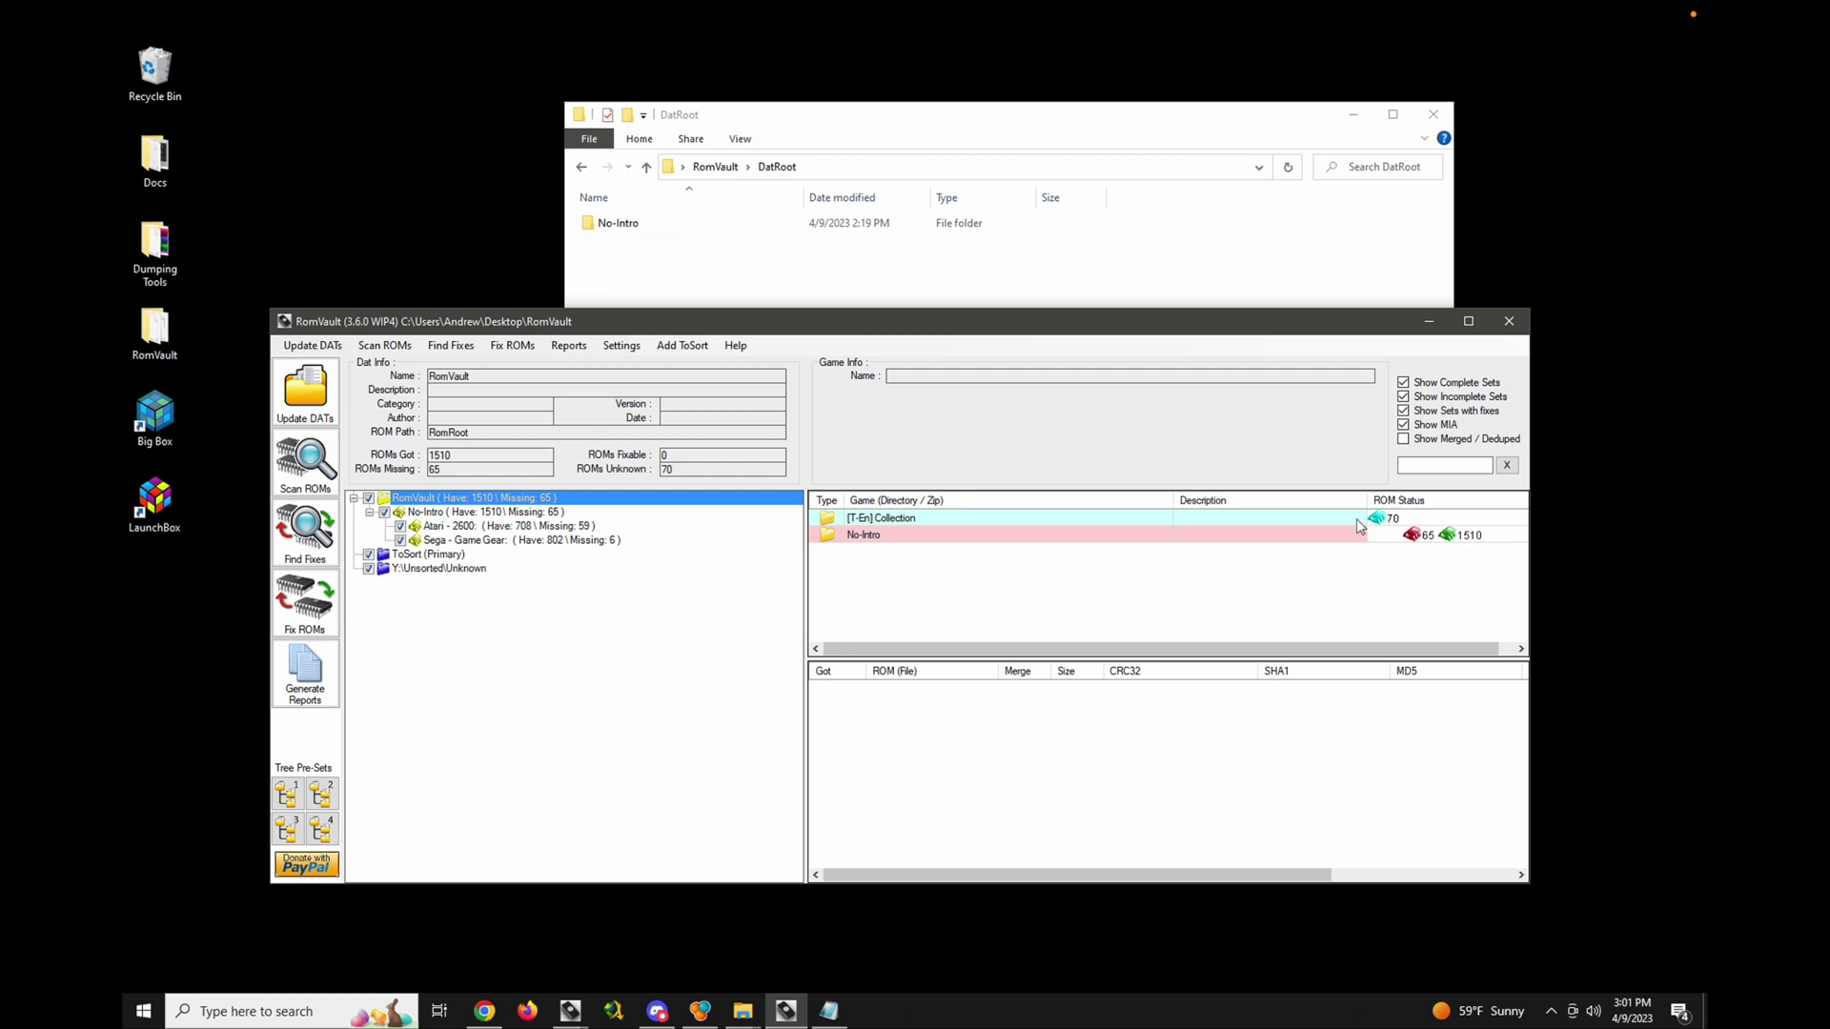
{"action": "left_click", "coordinate": [310, 546]}
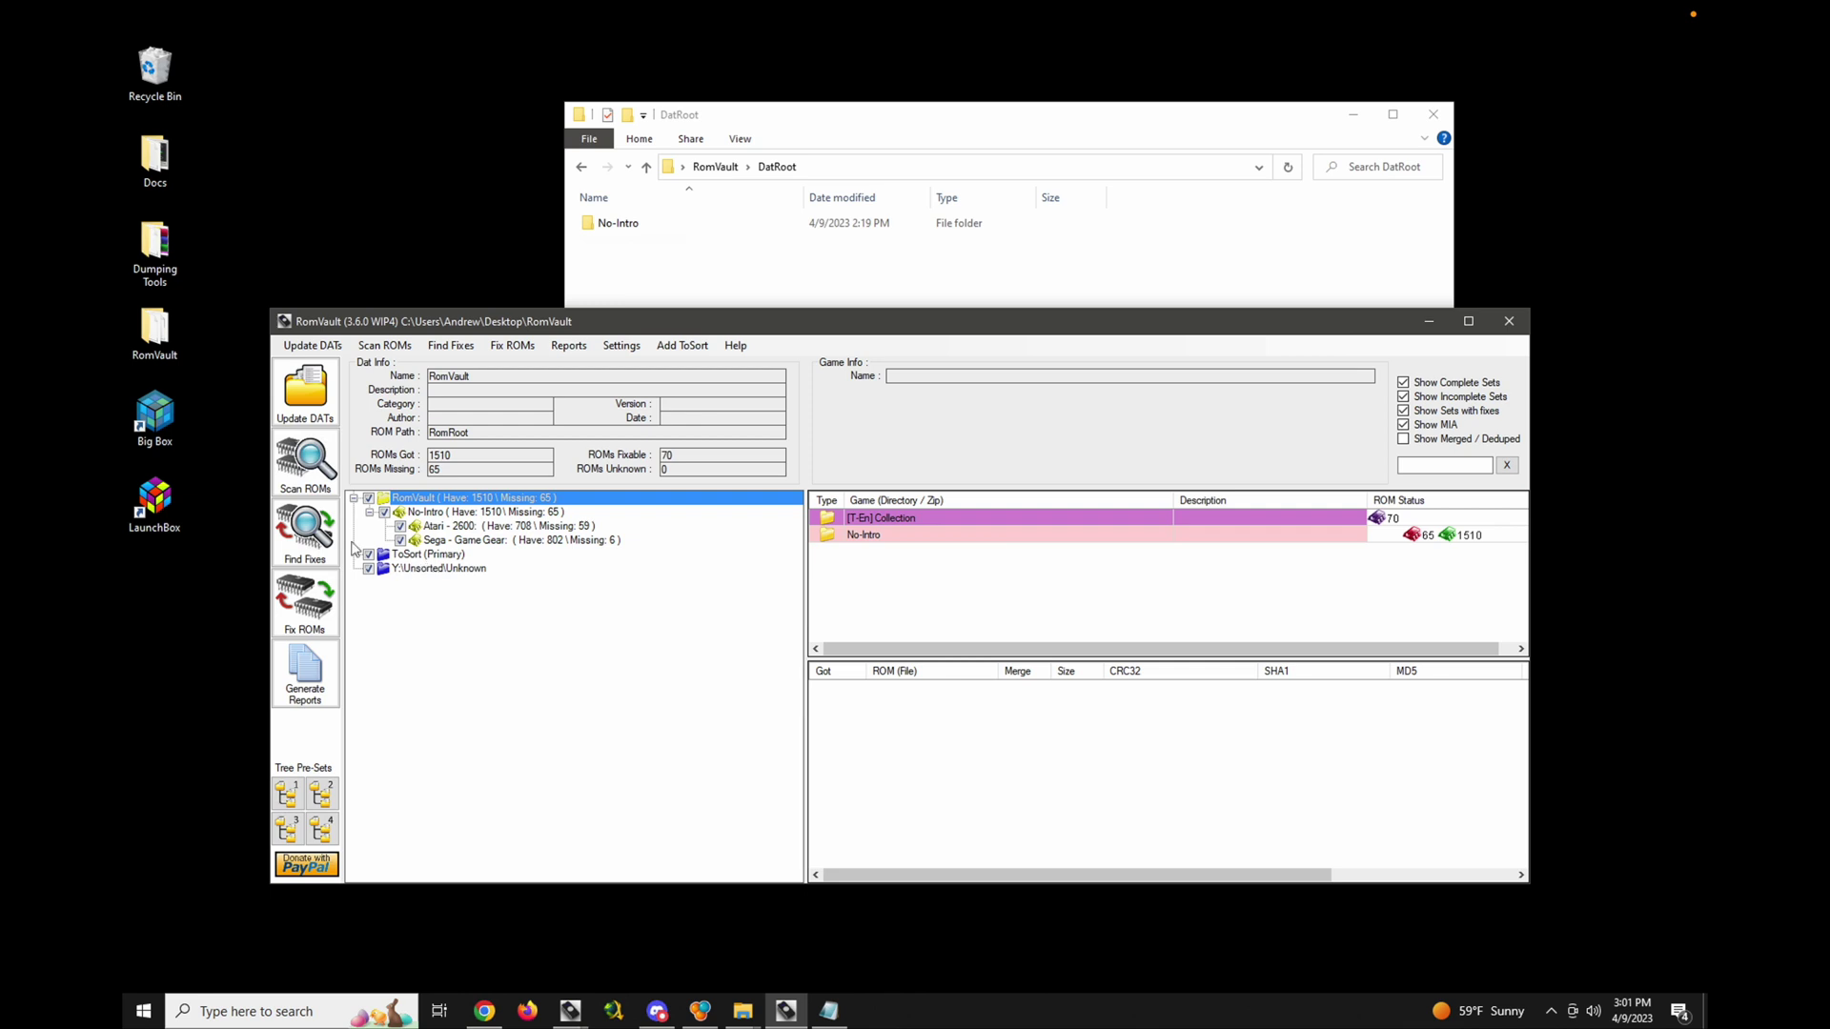
- Run Fix ROMs and confirm the zips moved into ToSort\[T-En] Collection\Sega - Game Gear
{"action": "left_click", "coordinate": [306, 620]}
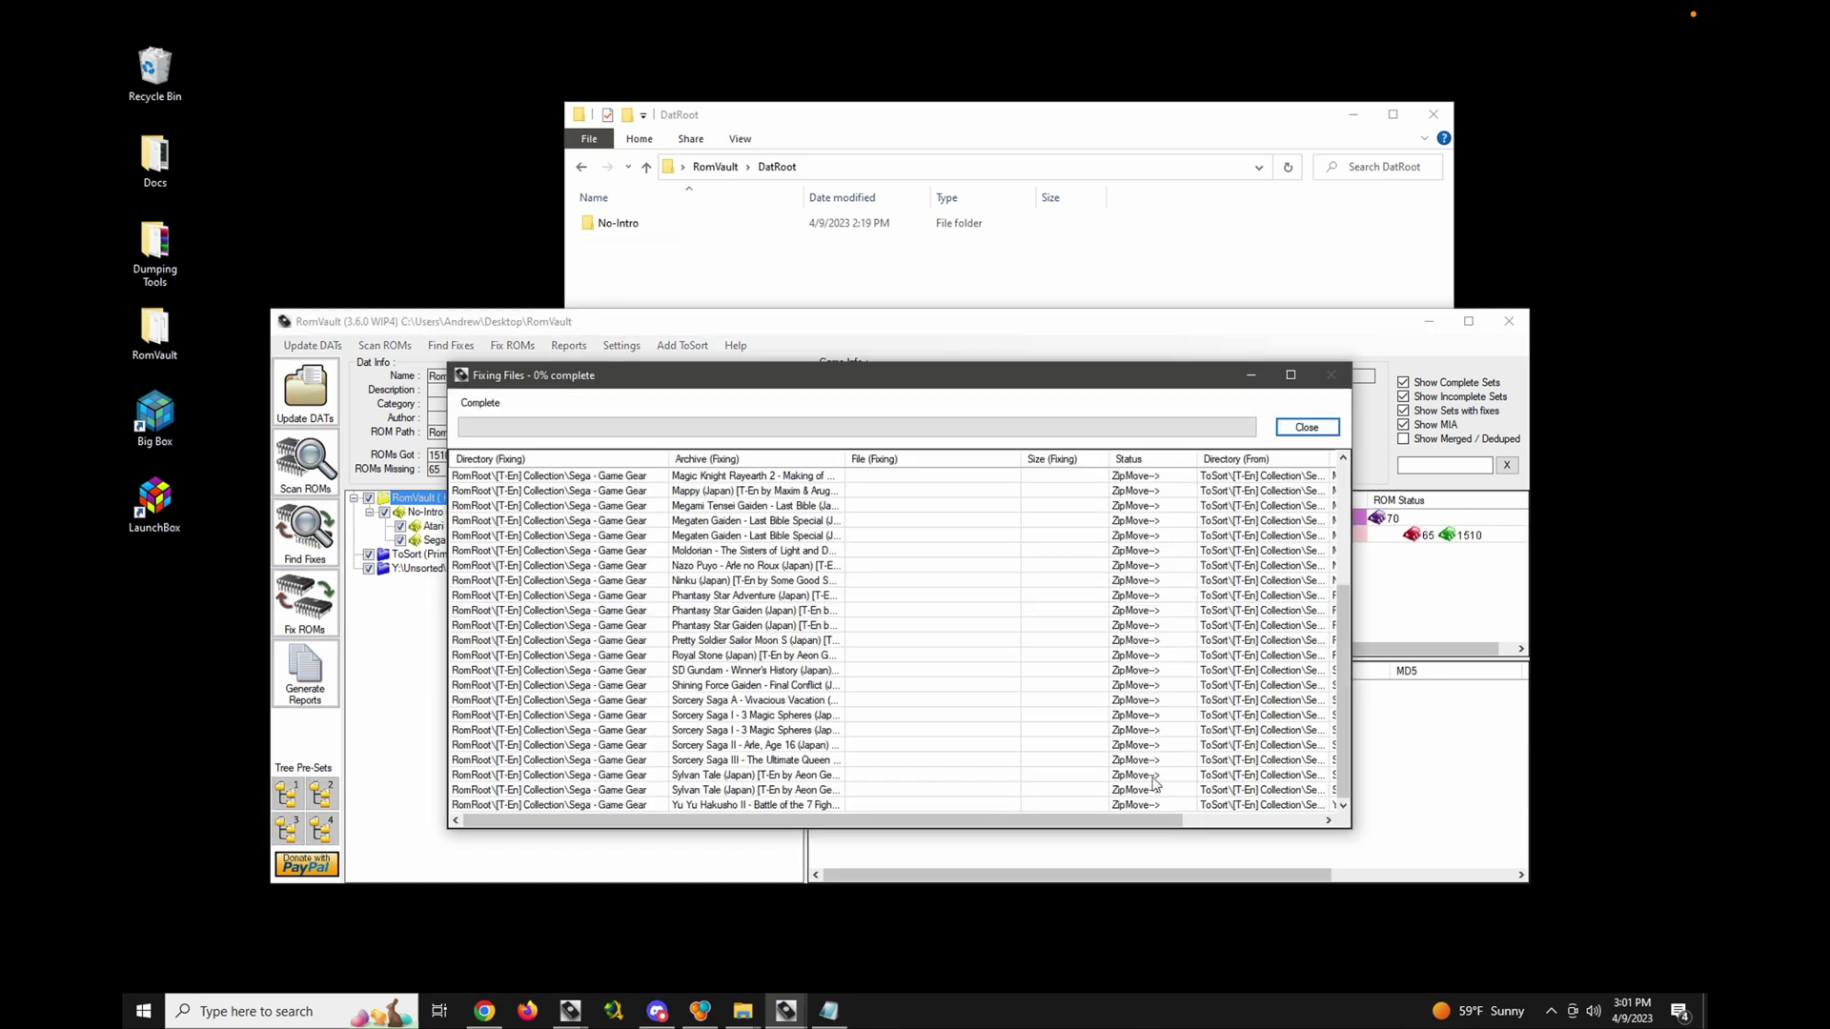
{"action": "left_click", "coordinate": [835, 264]}
{"action": "left_click", "coordinate": [717, 167]}
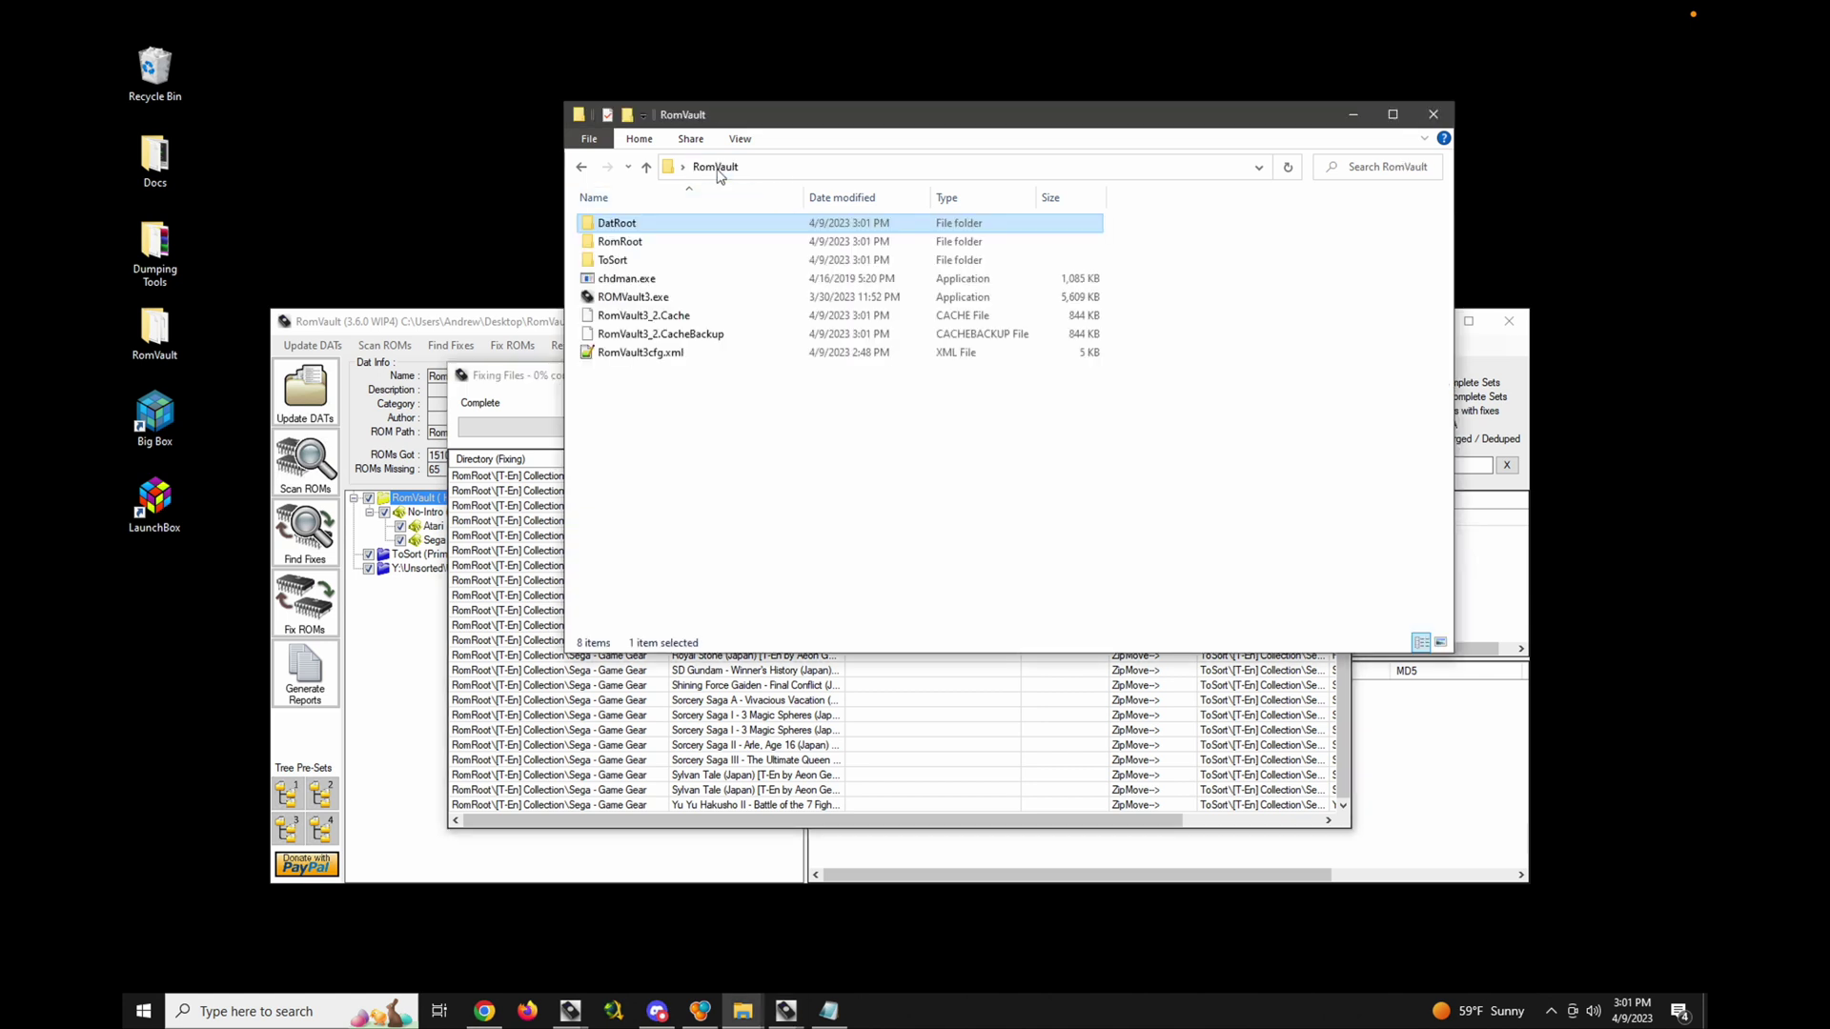
{"action": "double_click", "coordinate": [642, 260]}
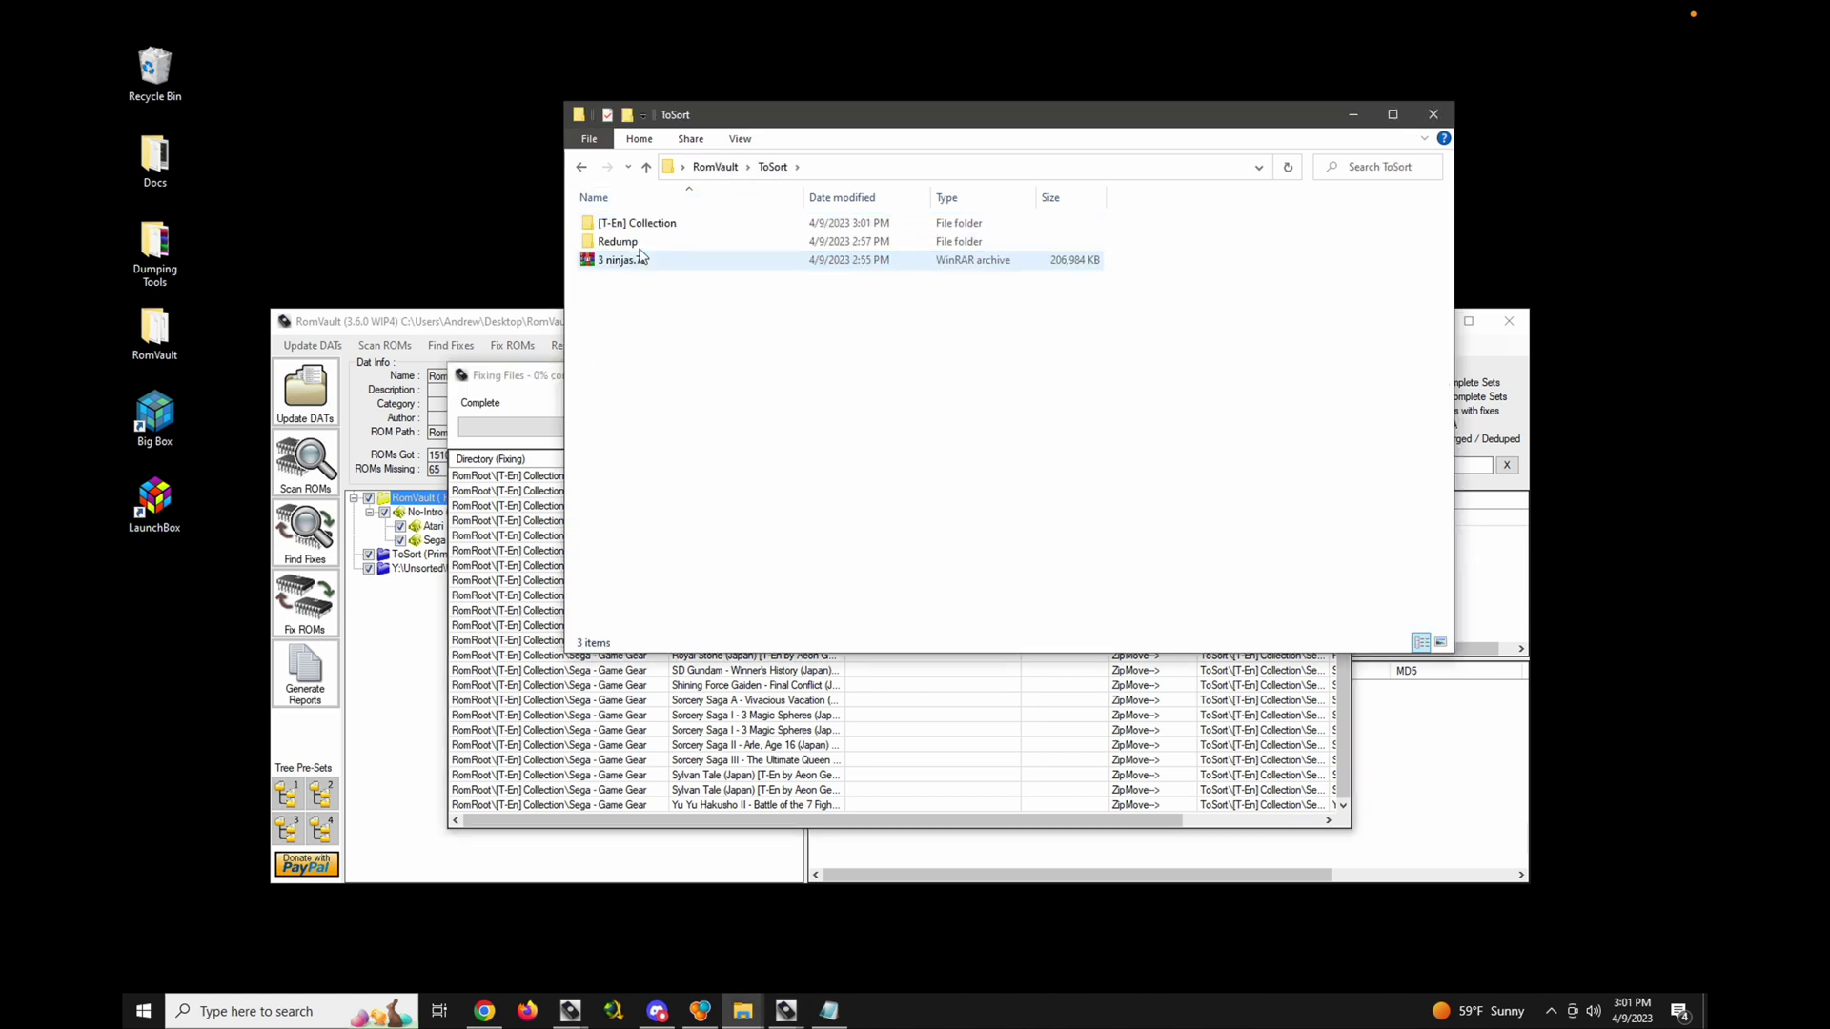
{"action": "double_click", "coordinate": [641, 225]}
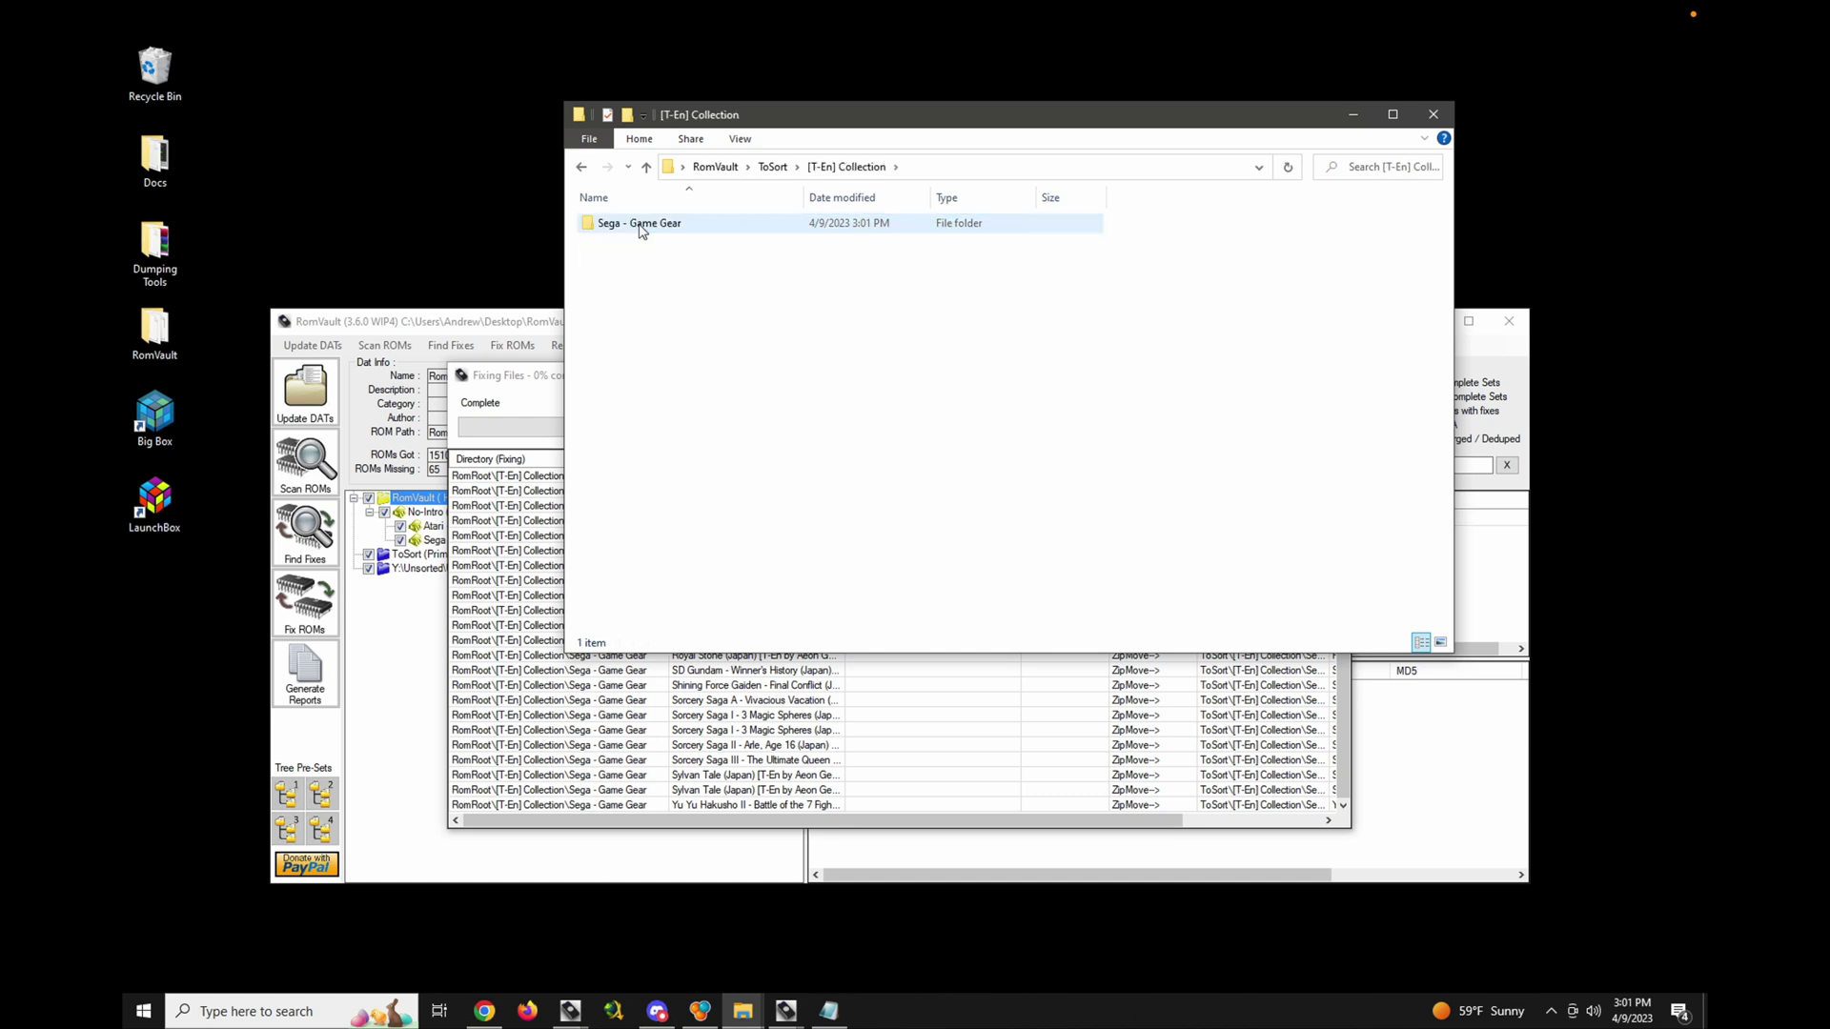
{"action": "double_click", "coordinate": [638, 227]}
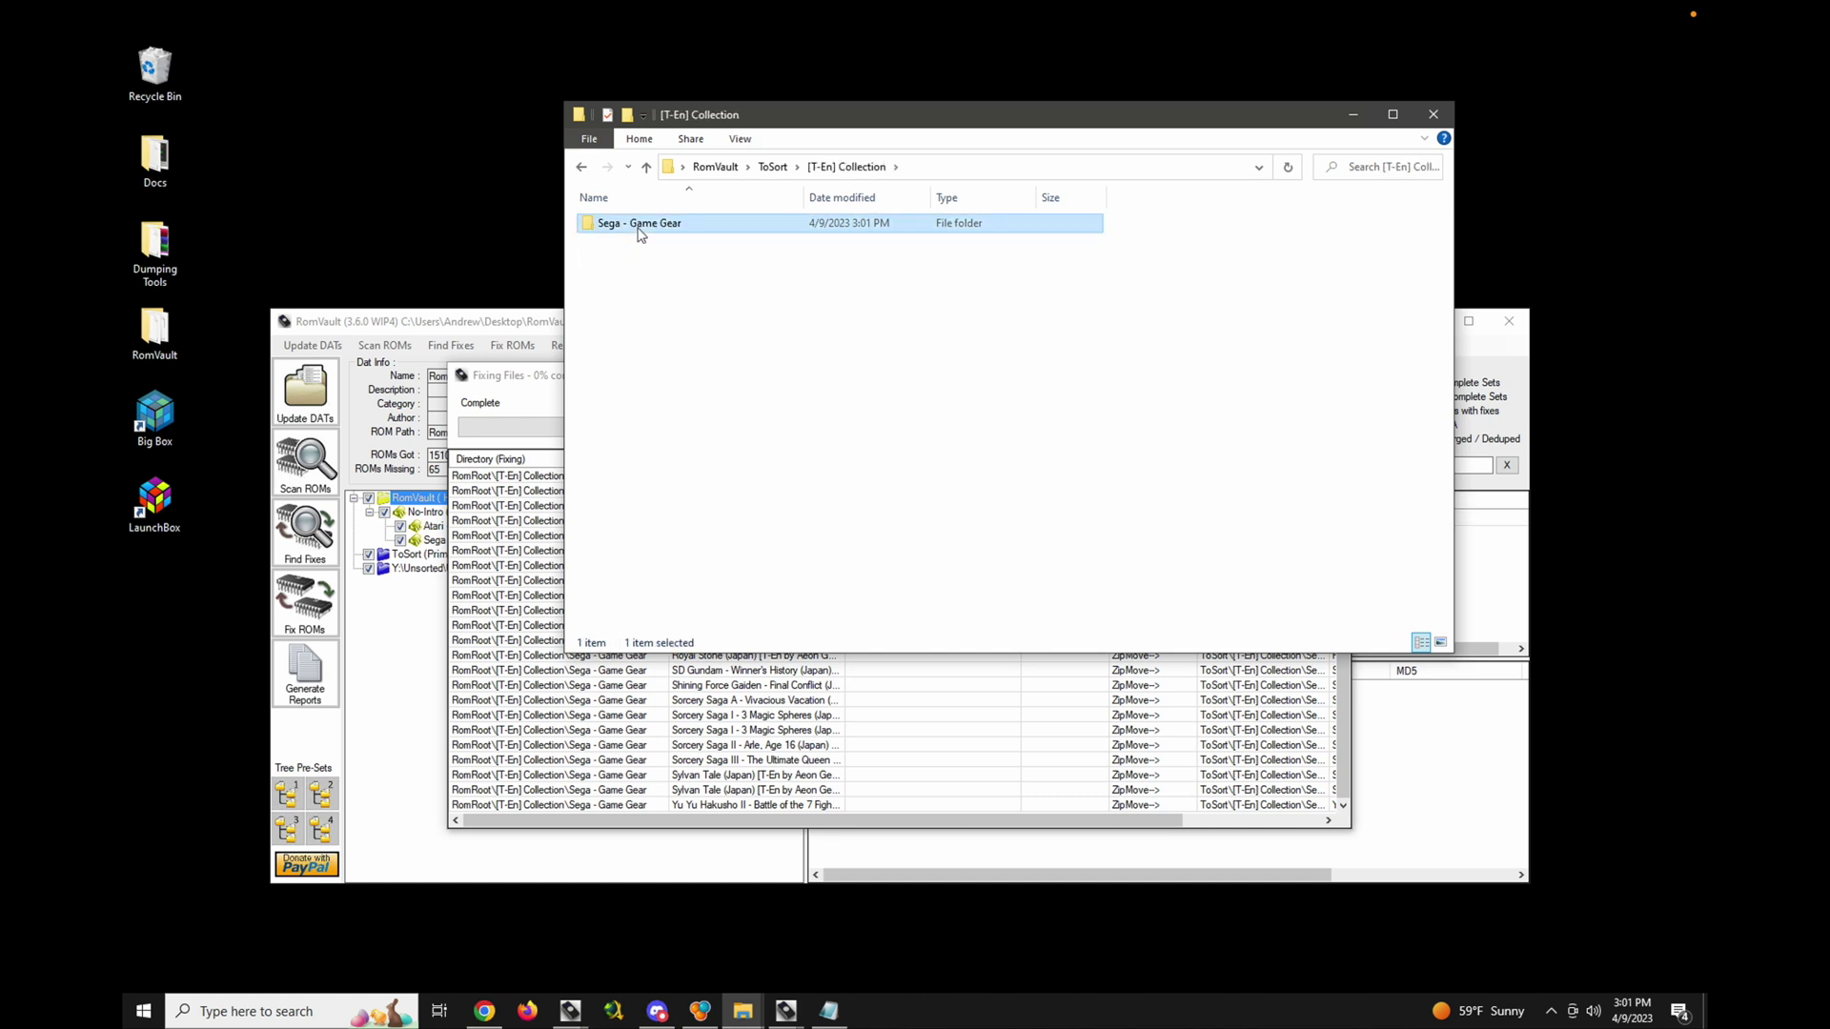
- Return to RomVault and close the Fixing Files results dialog
{"action": "left_click", "coordinate": [773, 167]}
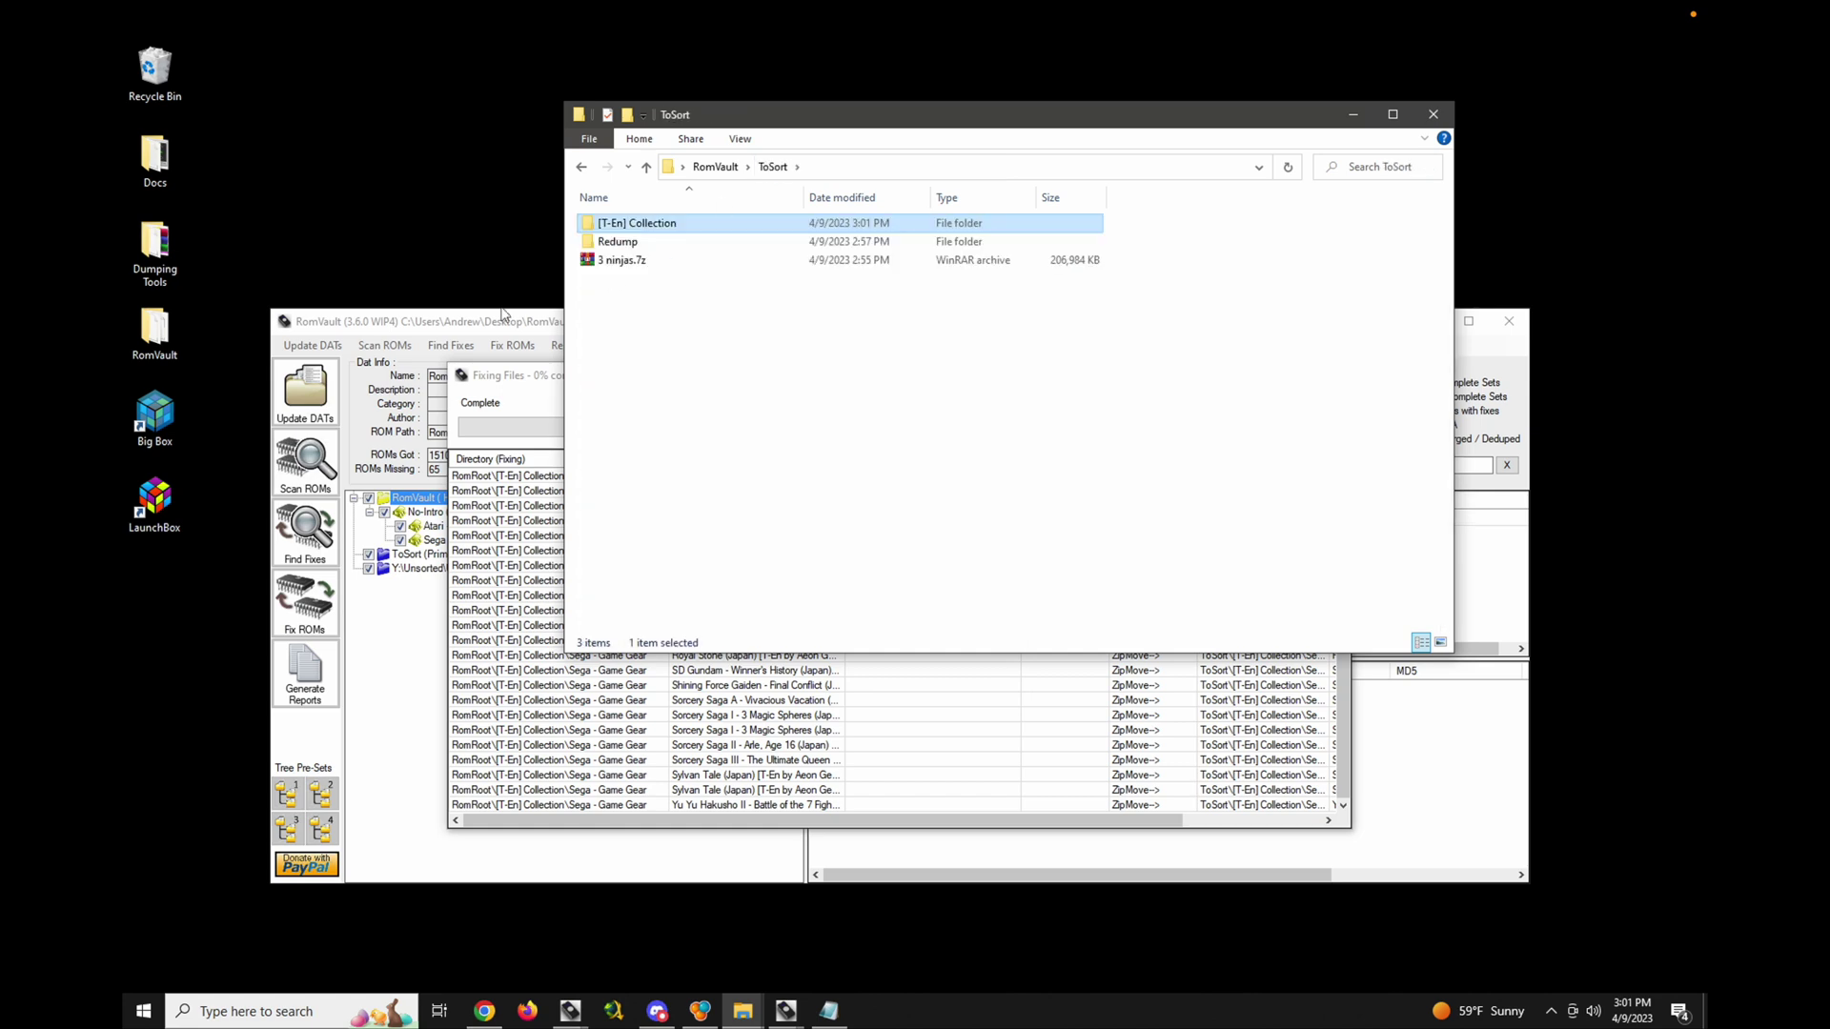
{"action": "left_click", "coordinate": [442, 329]}
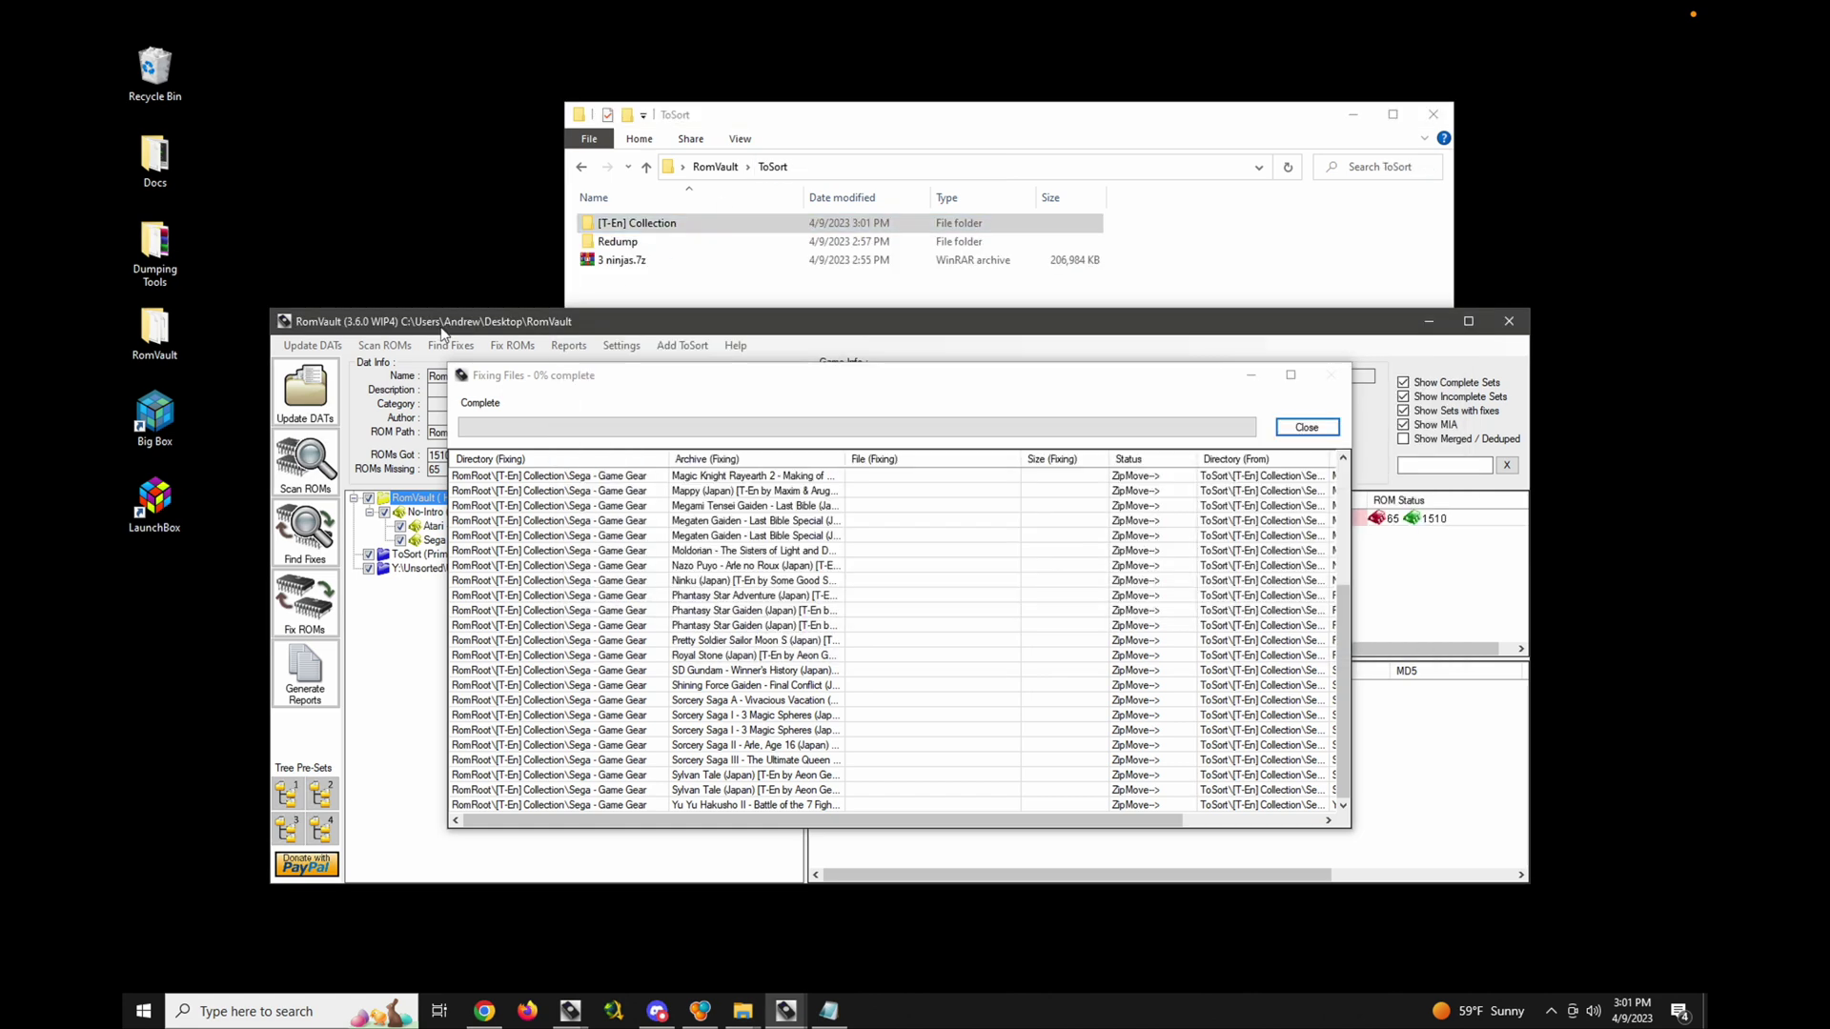
{"action": "left_click", "coordinate": [1305, 427]}
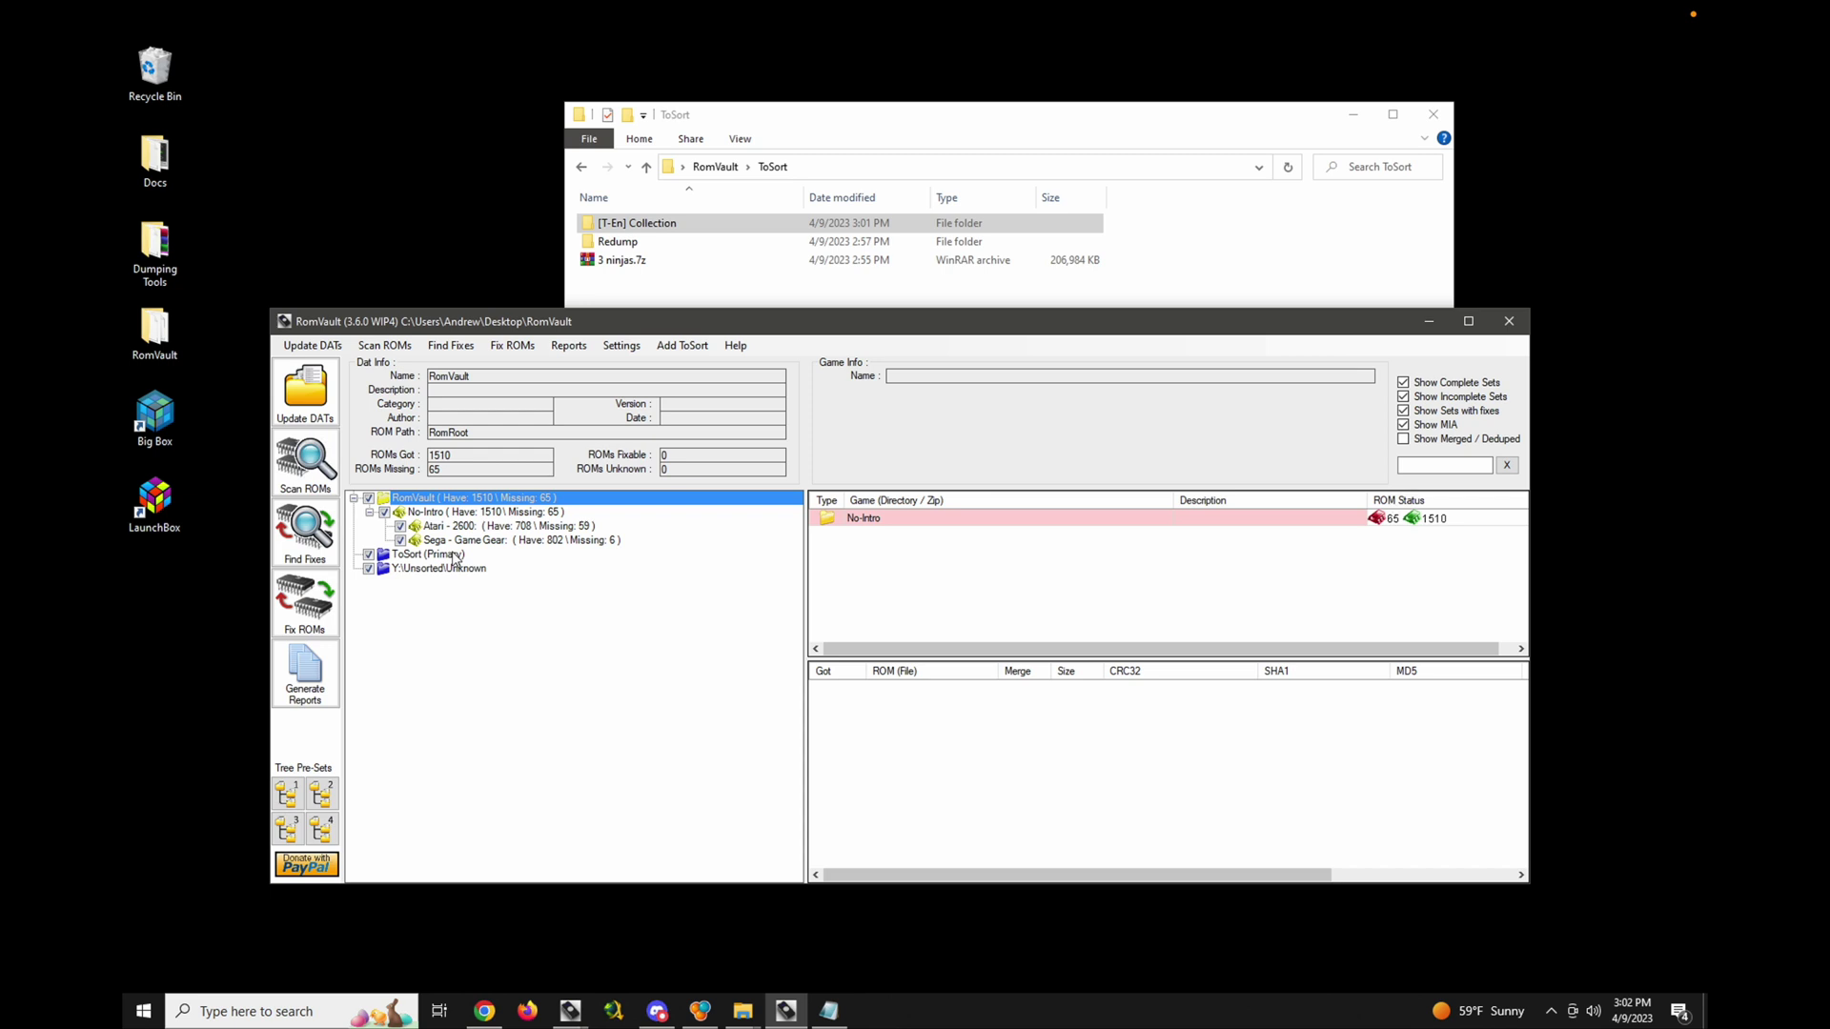
{"action": "left_click", "coordinate": [311, 348]}
- In DatVault, list available ReDump DATs instead of NoIntro and add Sega - Mega CD & Sega CD
{"action": "left_click", "coordinate": [359, 412]}
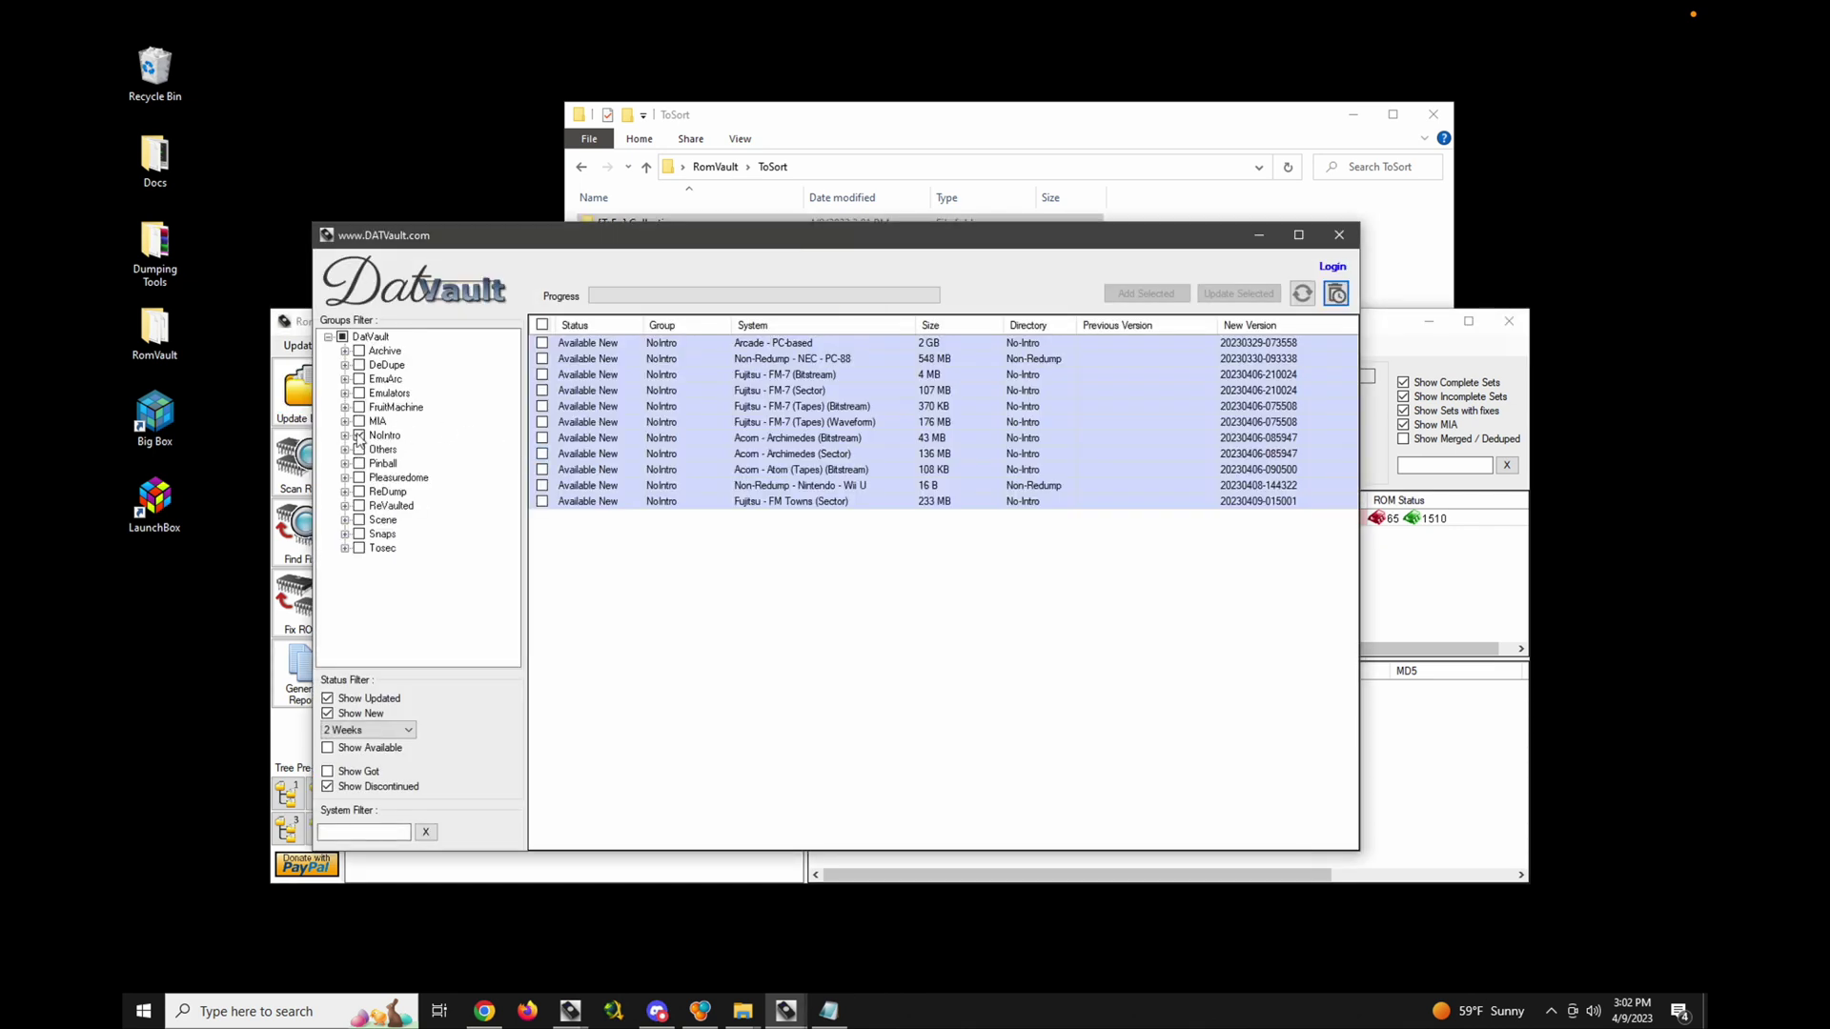
{"action": "left_click", "coordinate": [359, 436]}
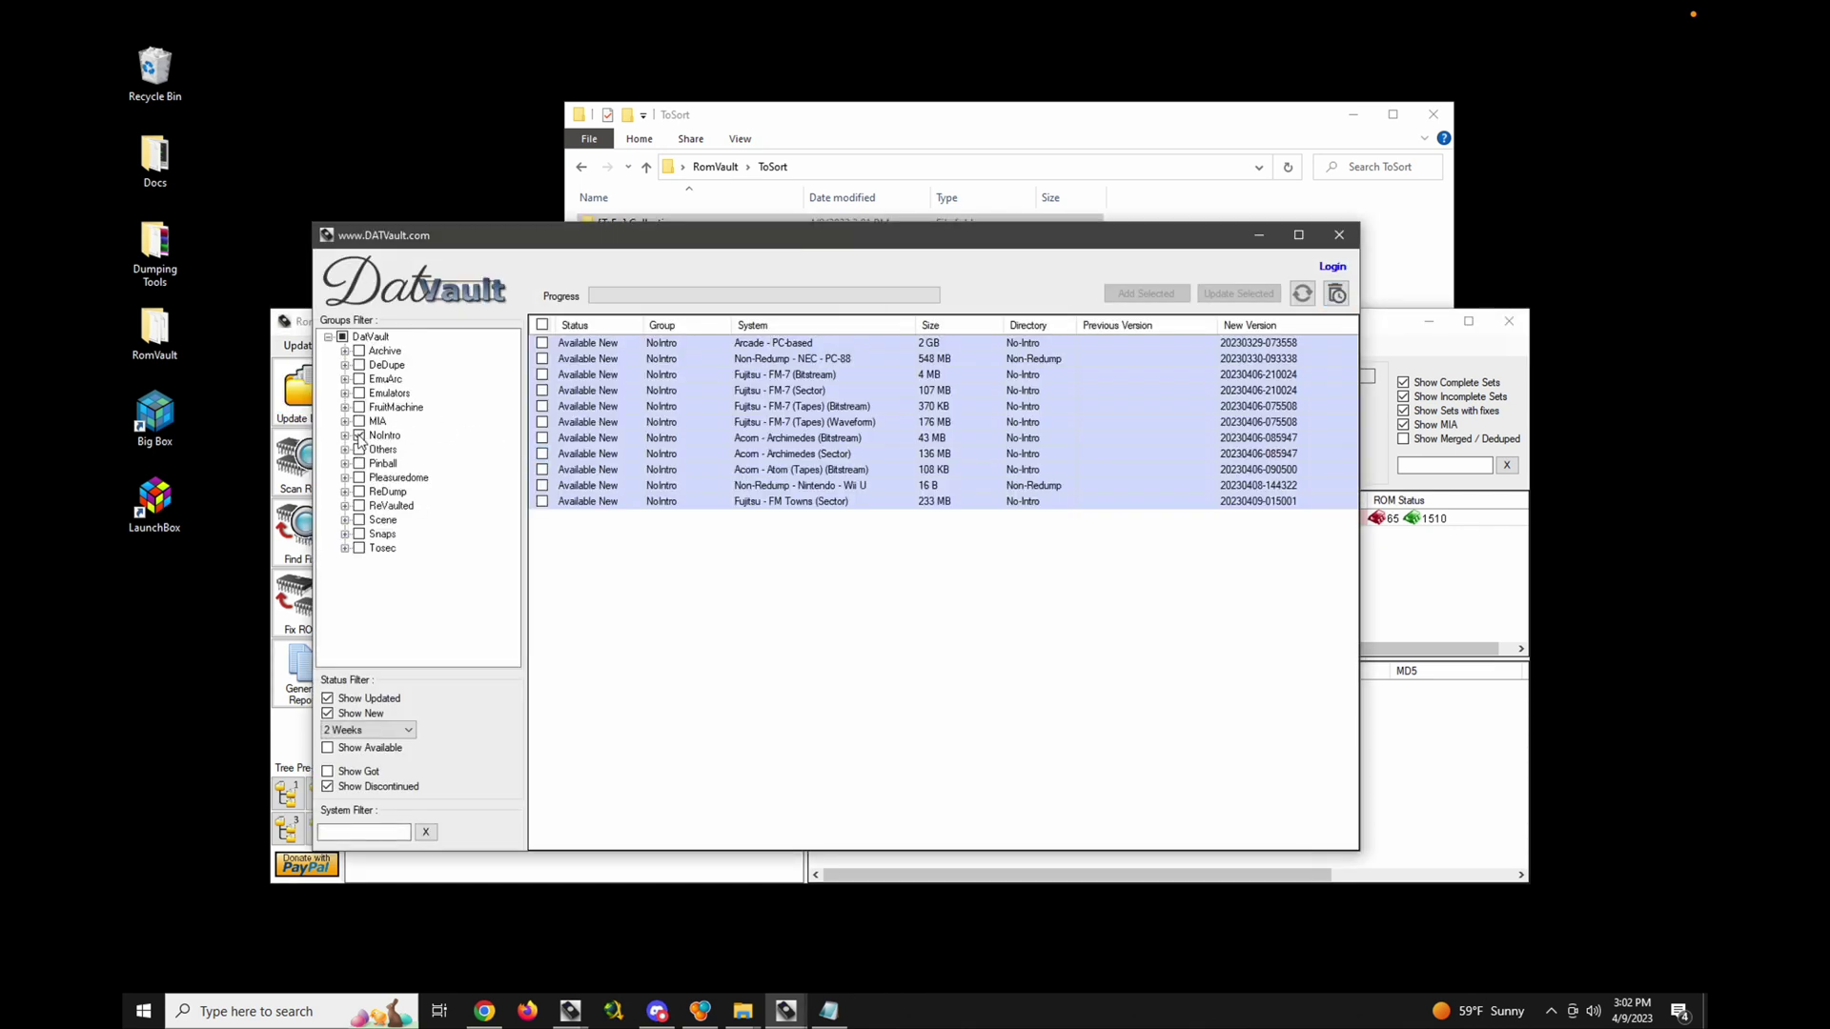
{"action": "left_click", "coordinate": [344, 493]}
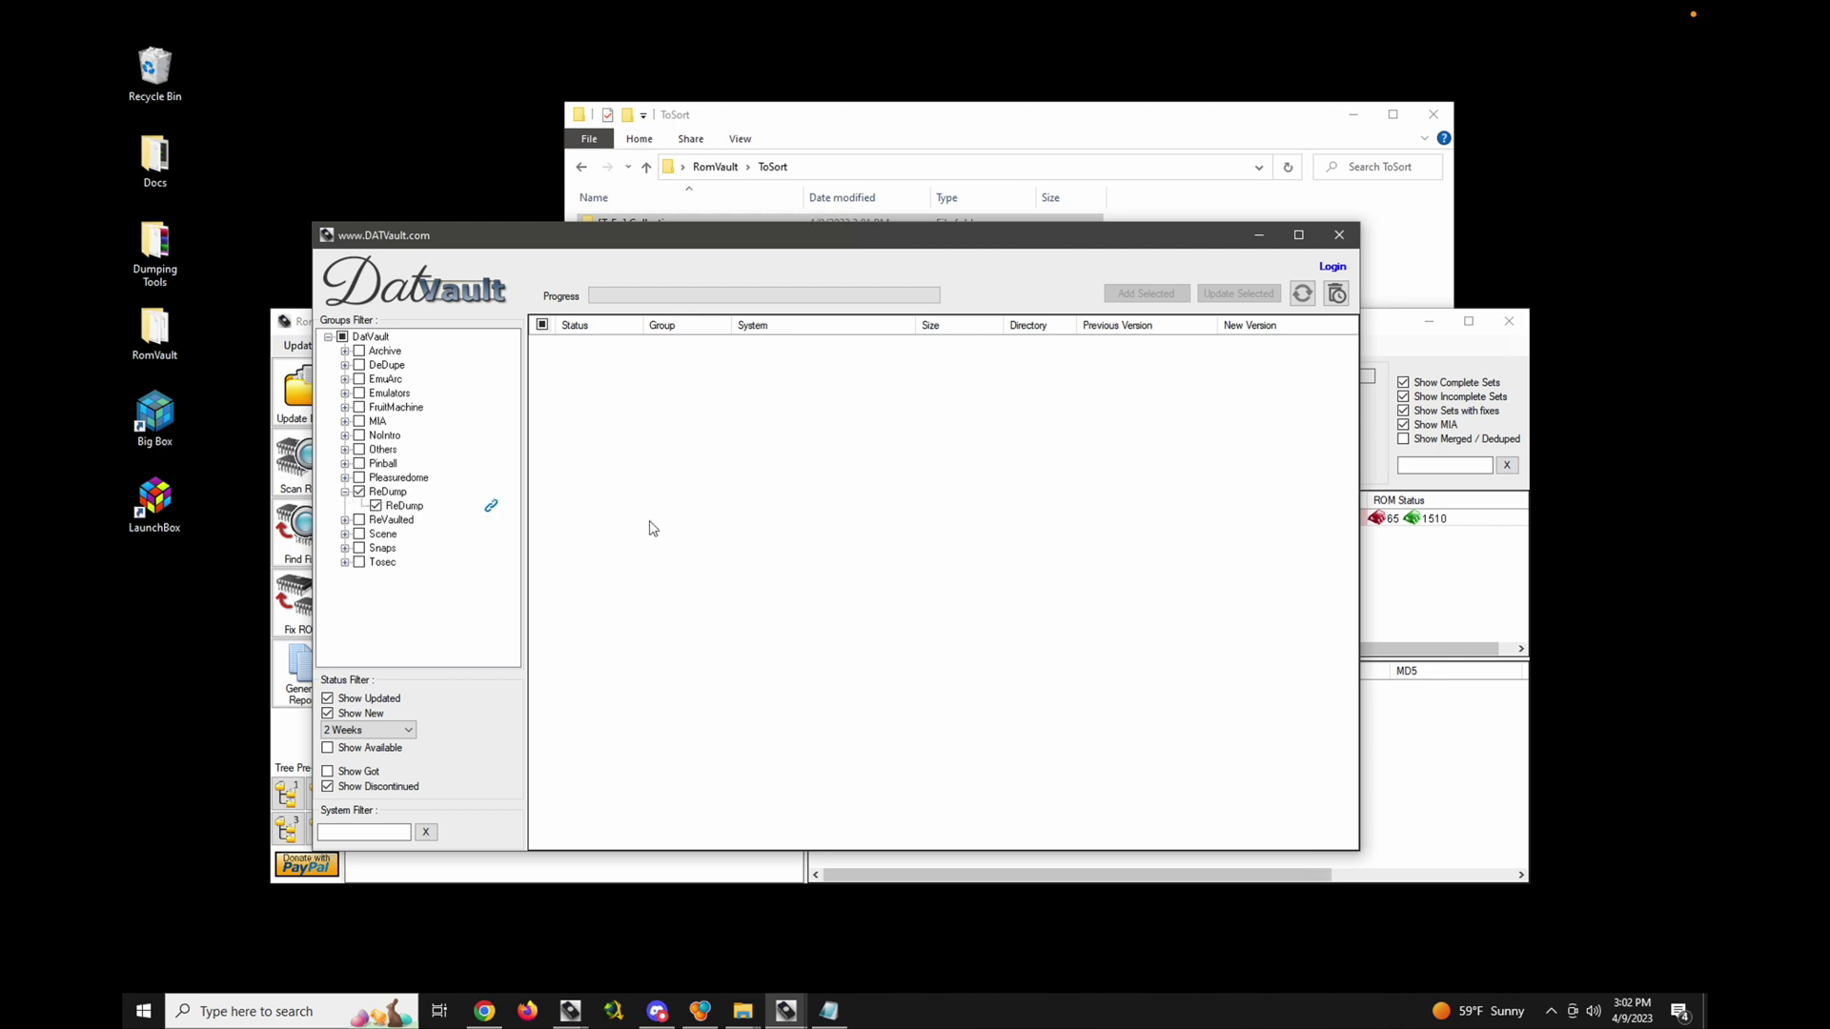
{"action": "left_click", "coordinate": [328, 749]}
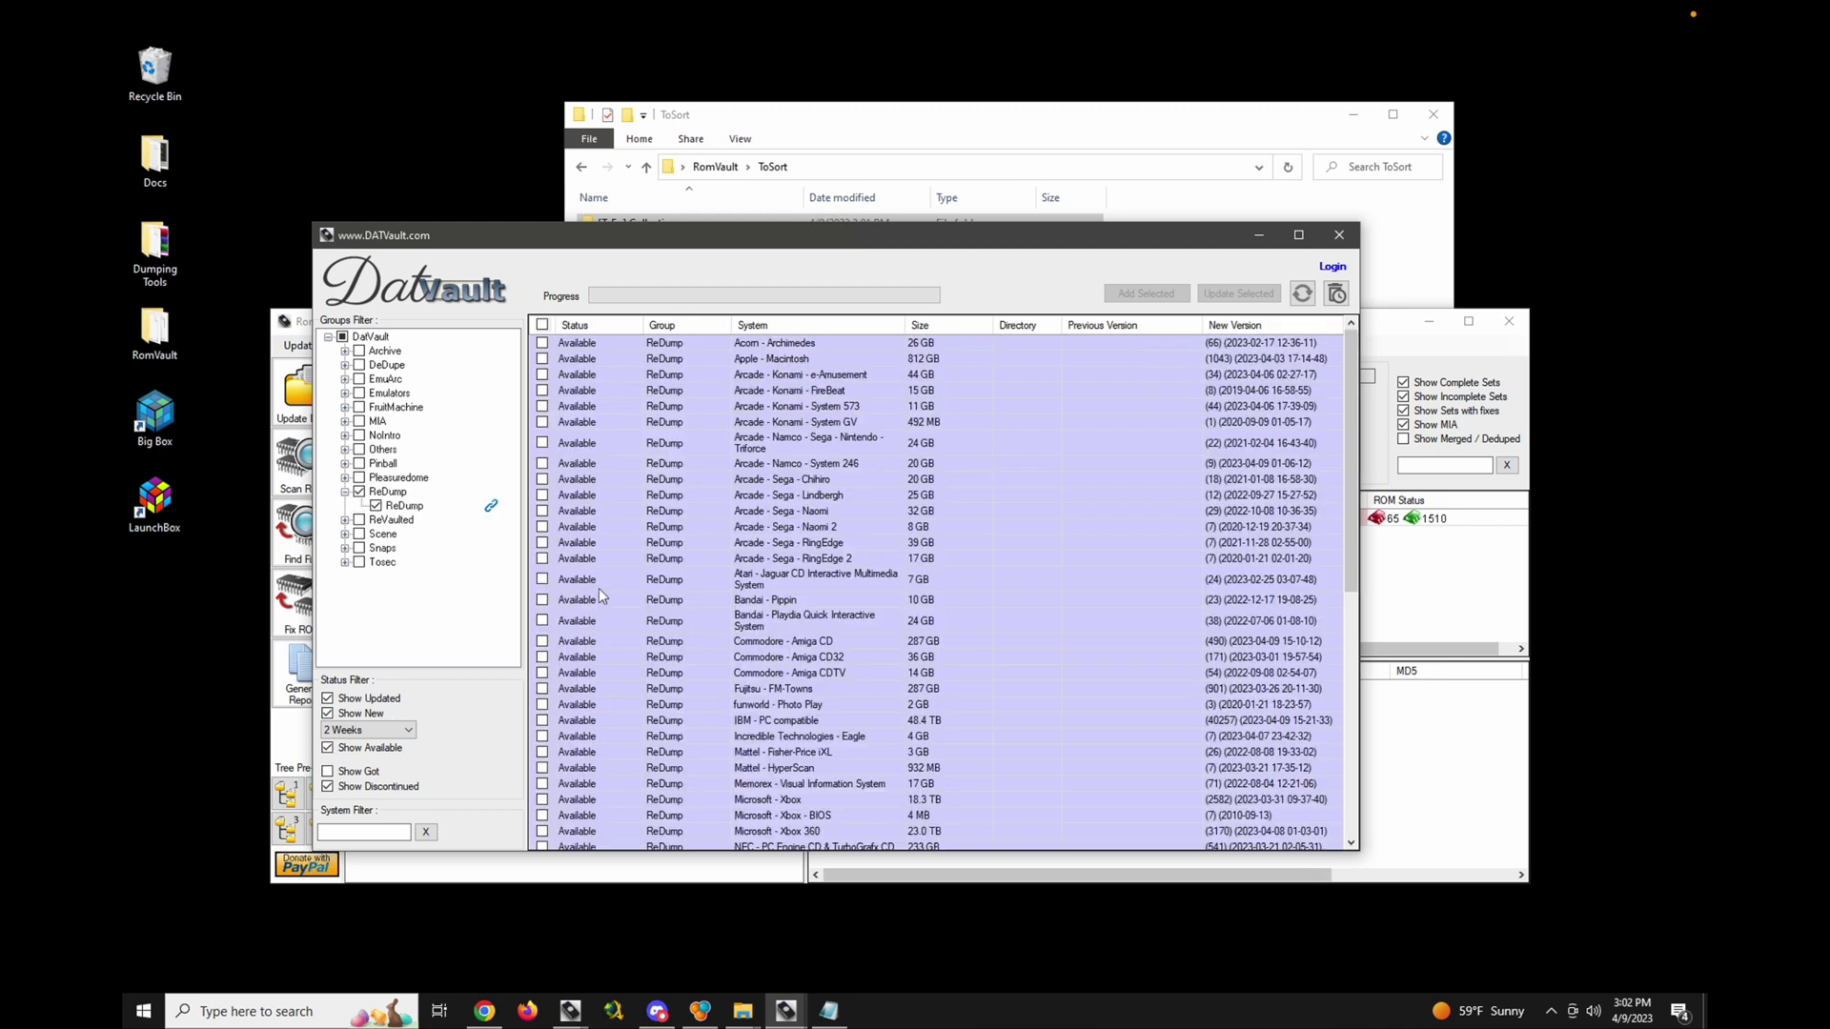
{"action": "scroll", "coordinate": [663, 543], "scroll_direction": "down", "scroll_amount": 10}
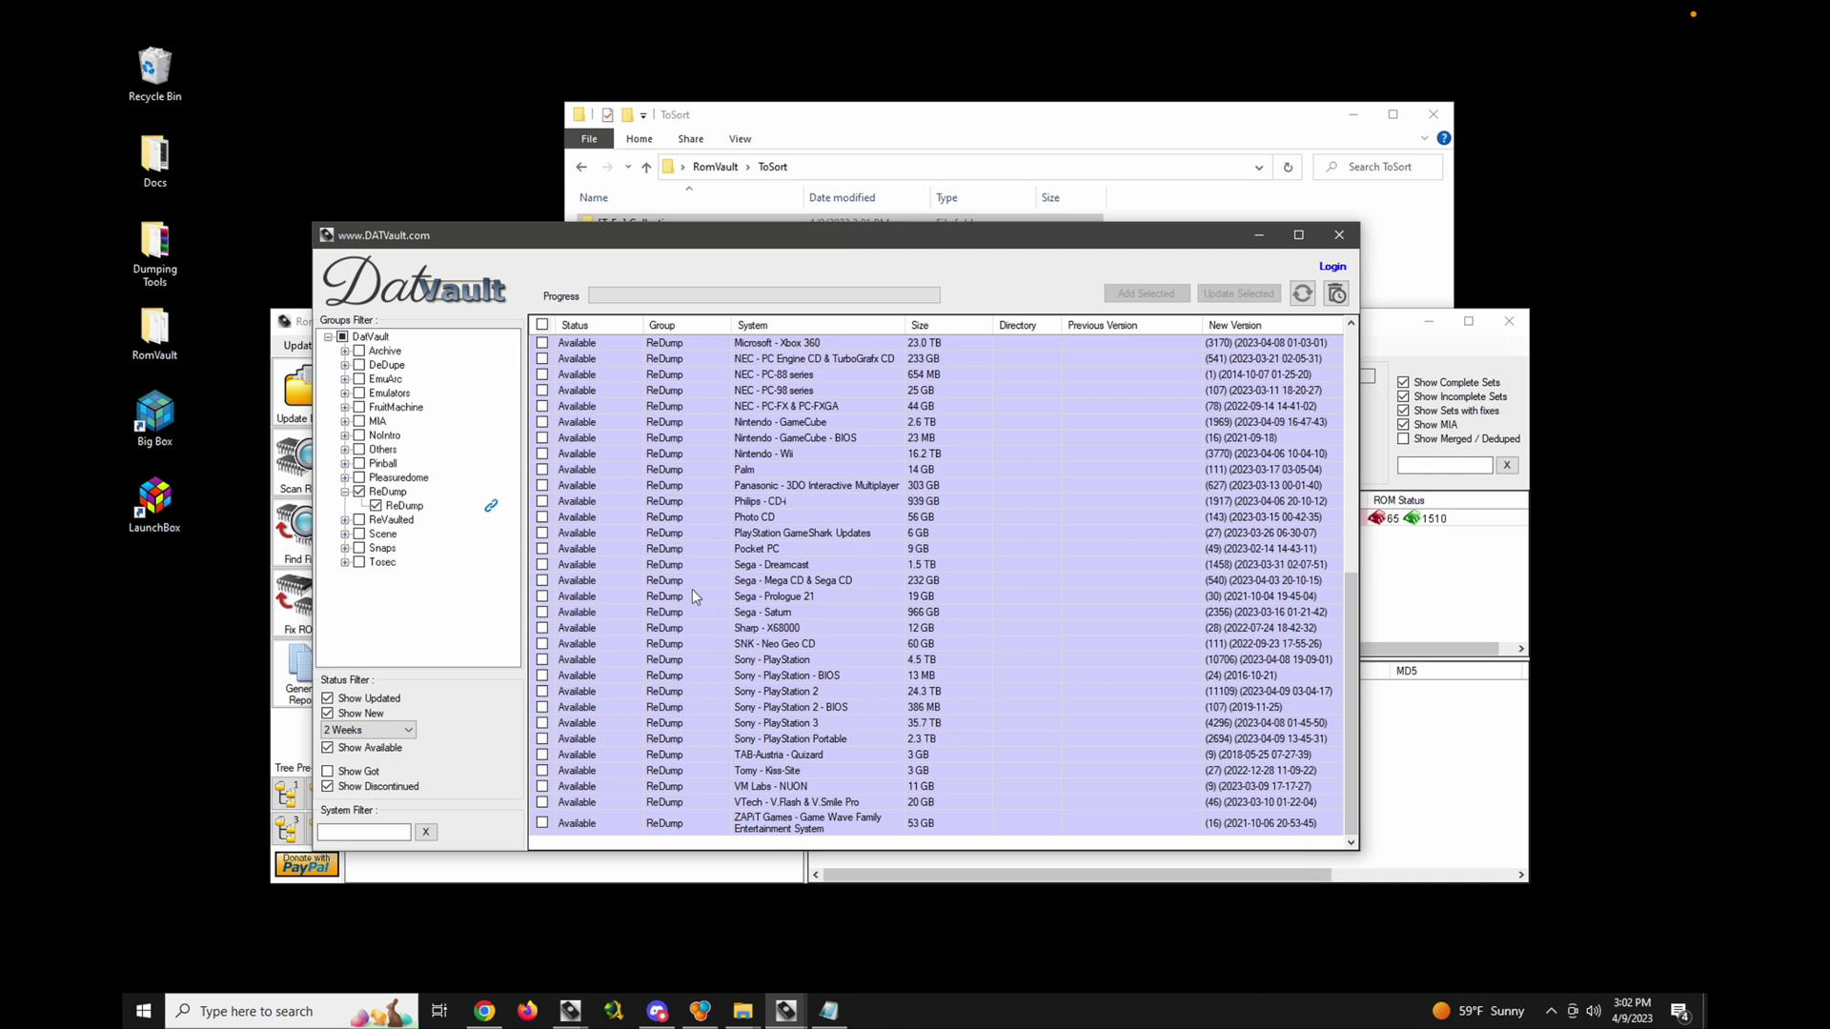
{"action": "left_click", "coordinate": [543, 580]}
{"action": "left_click", "coordinate": [1162, 296]}
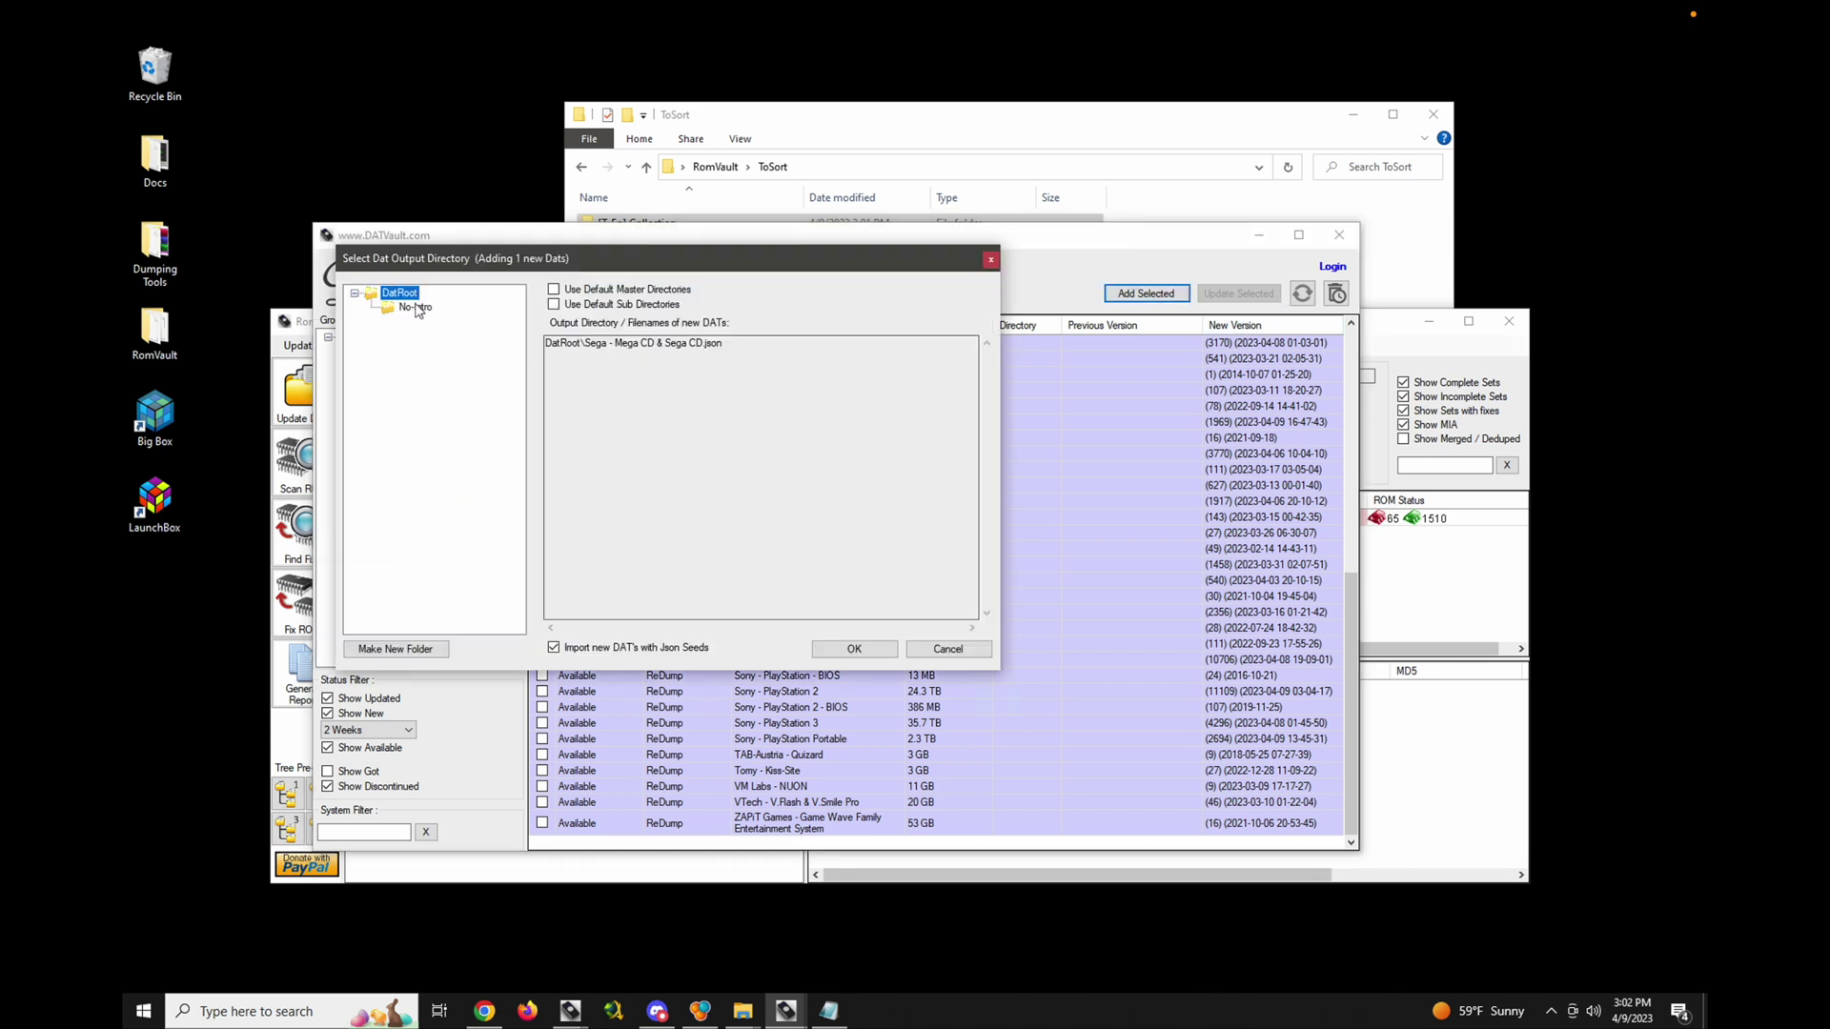
- Create 'Redump' then 'Sega - CD' folders under DatRoot and accept Redump\Sega - CD as output
{"action": "left_click", "coordinate": [405, 652]}
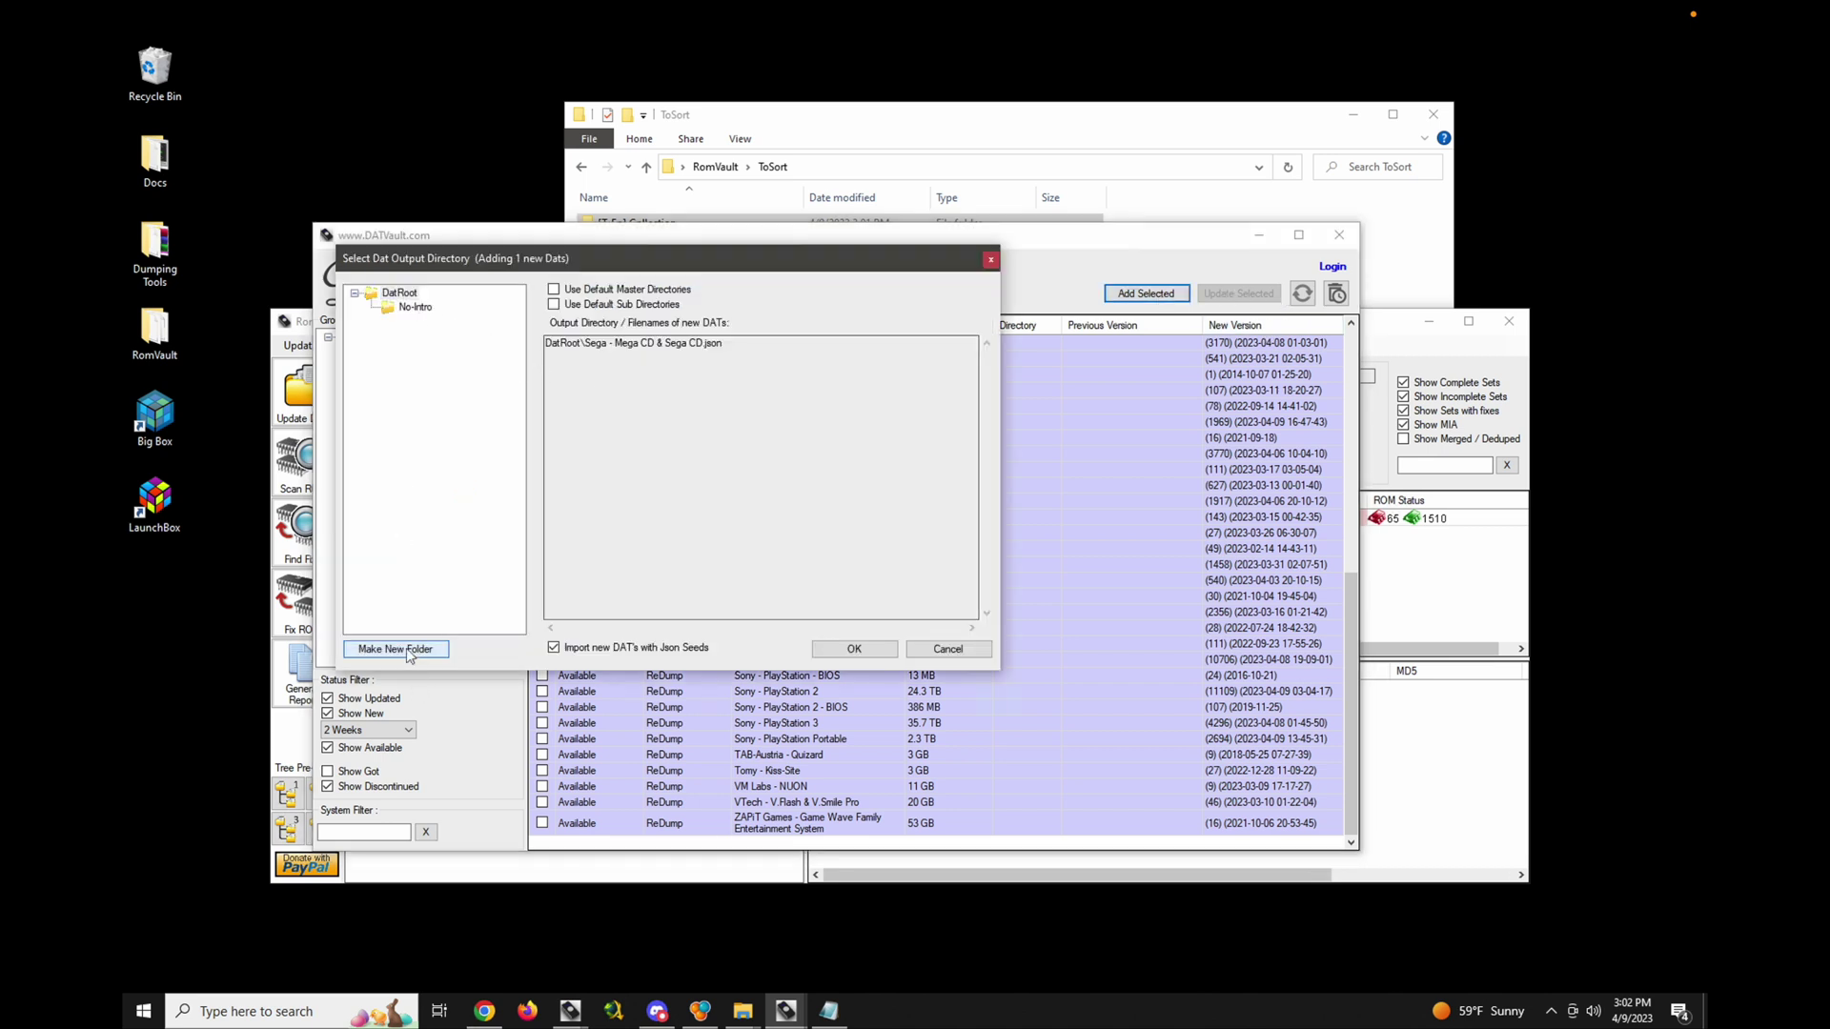
{"action": "type", "text": "Re"}
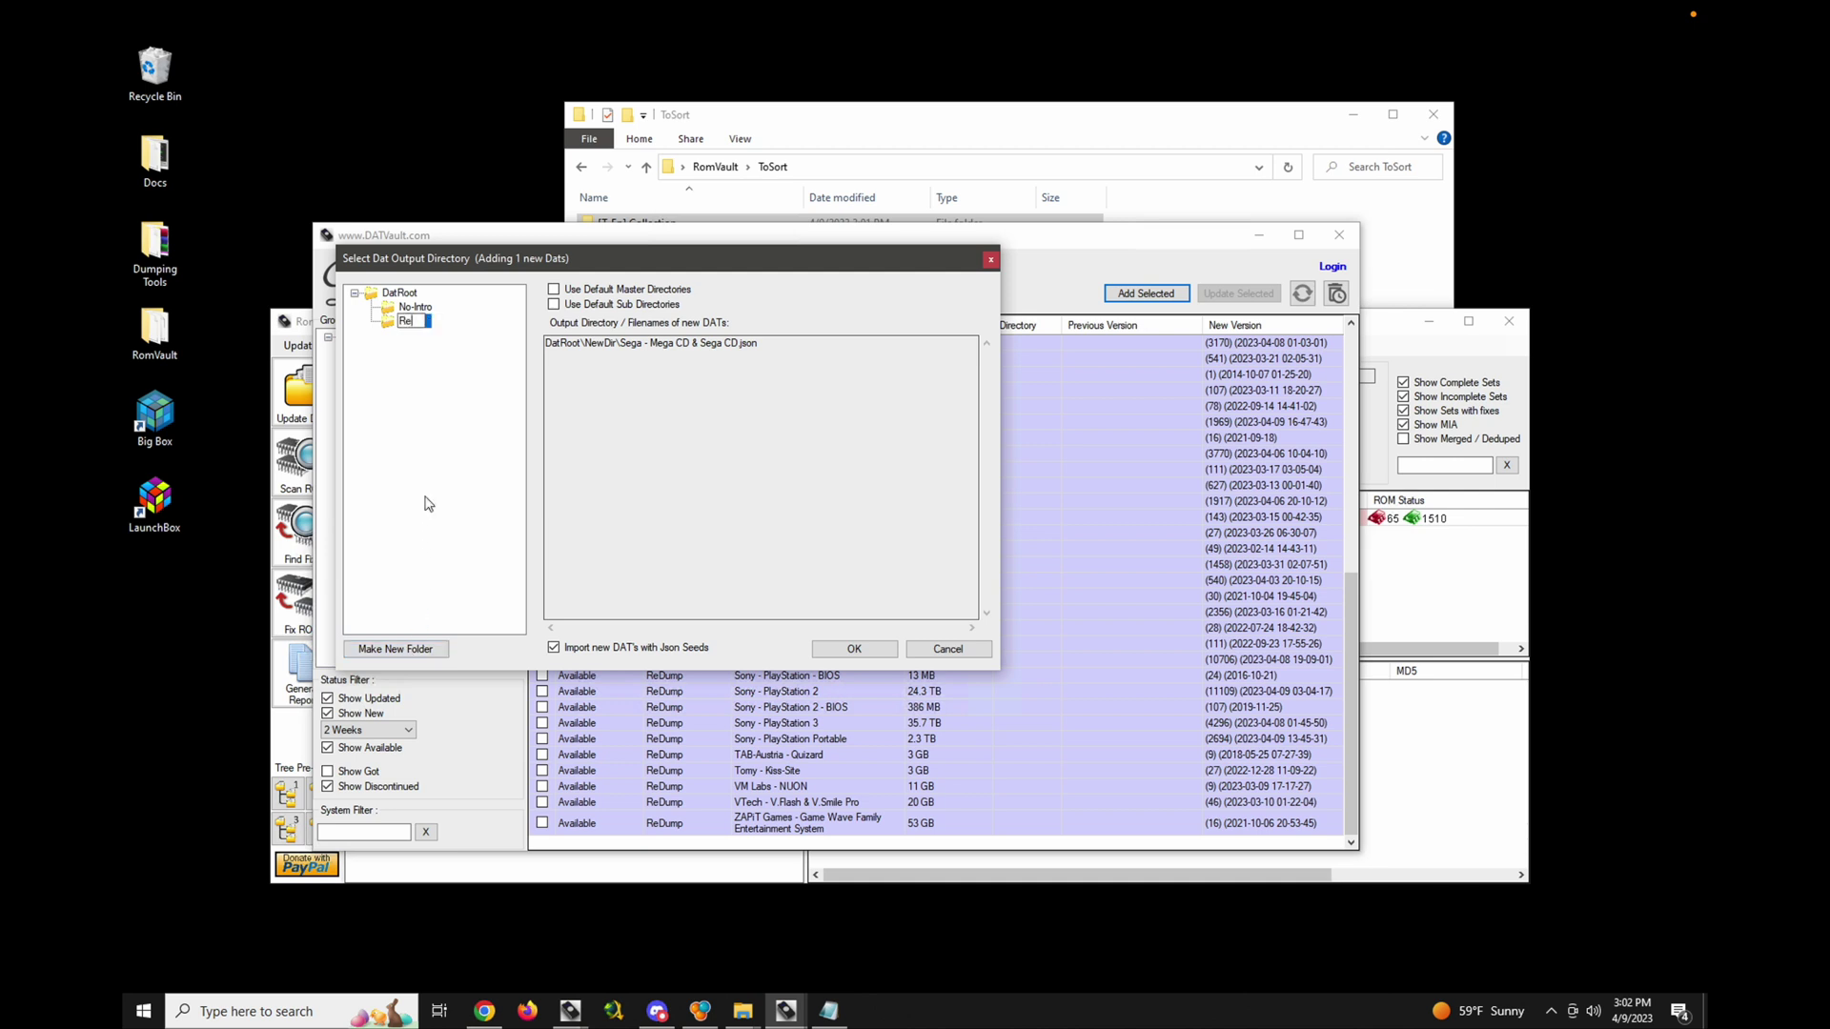
{"action": "type", "text": "dump"}
{"action": "key", "text": "Return"}
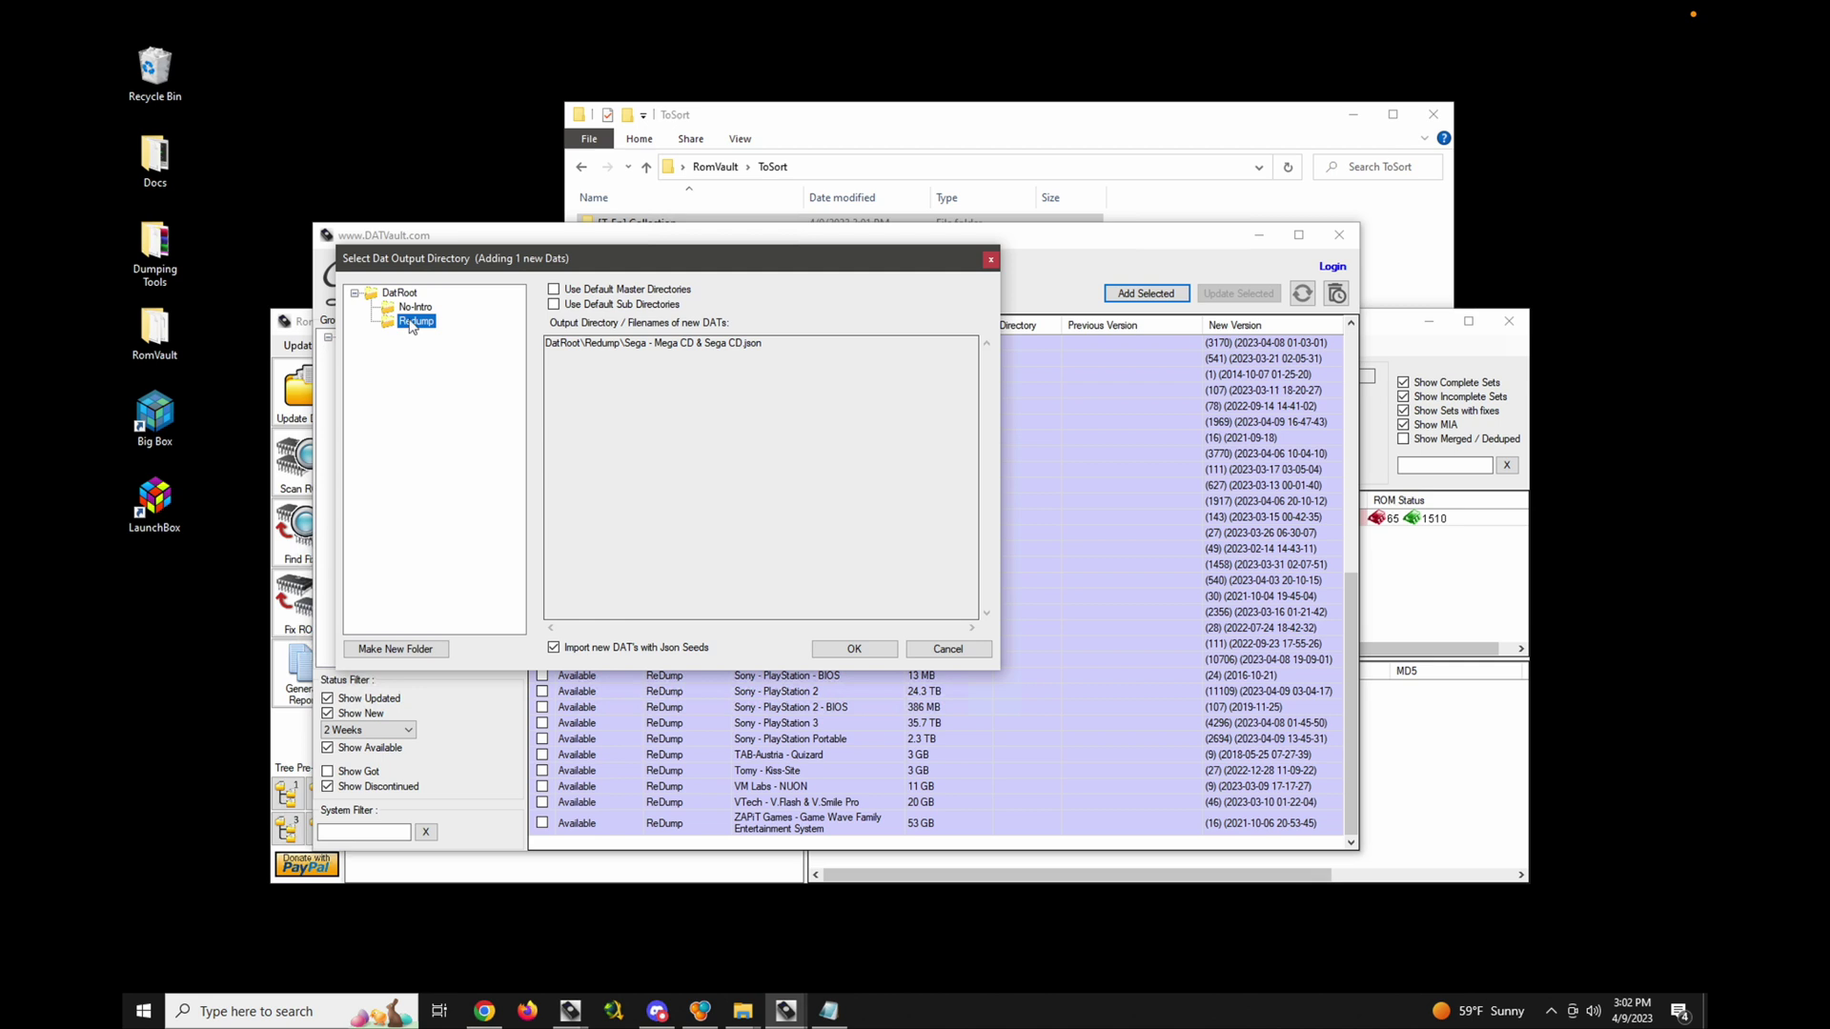
{"action": "left_click", "coordinate": [433, 649]}
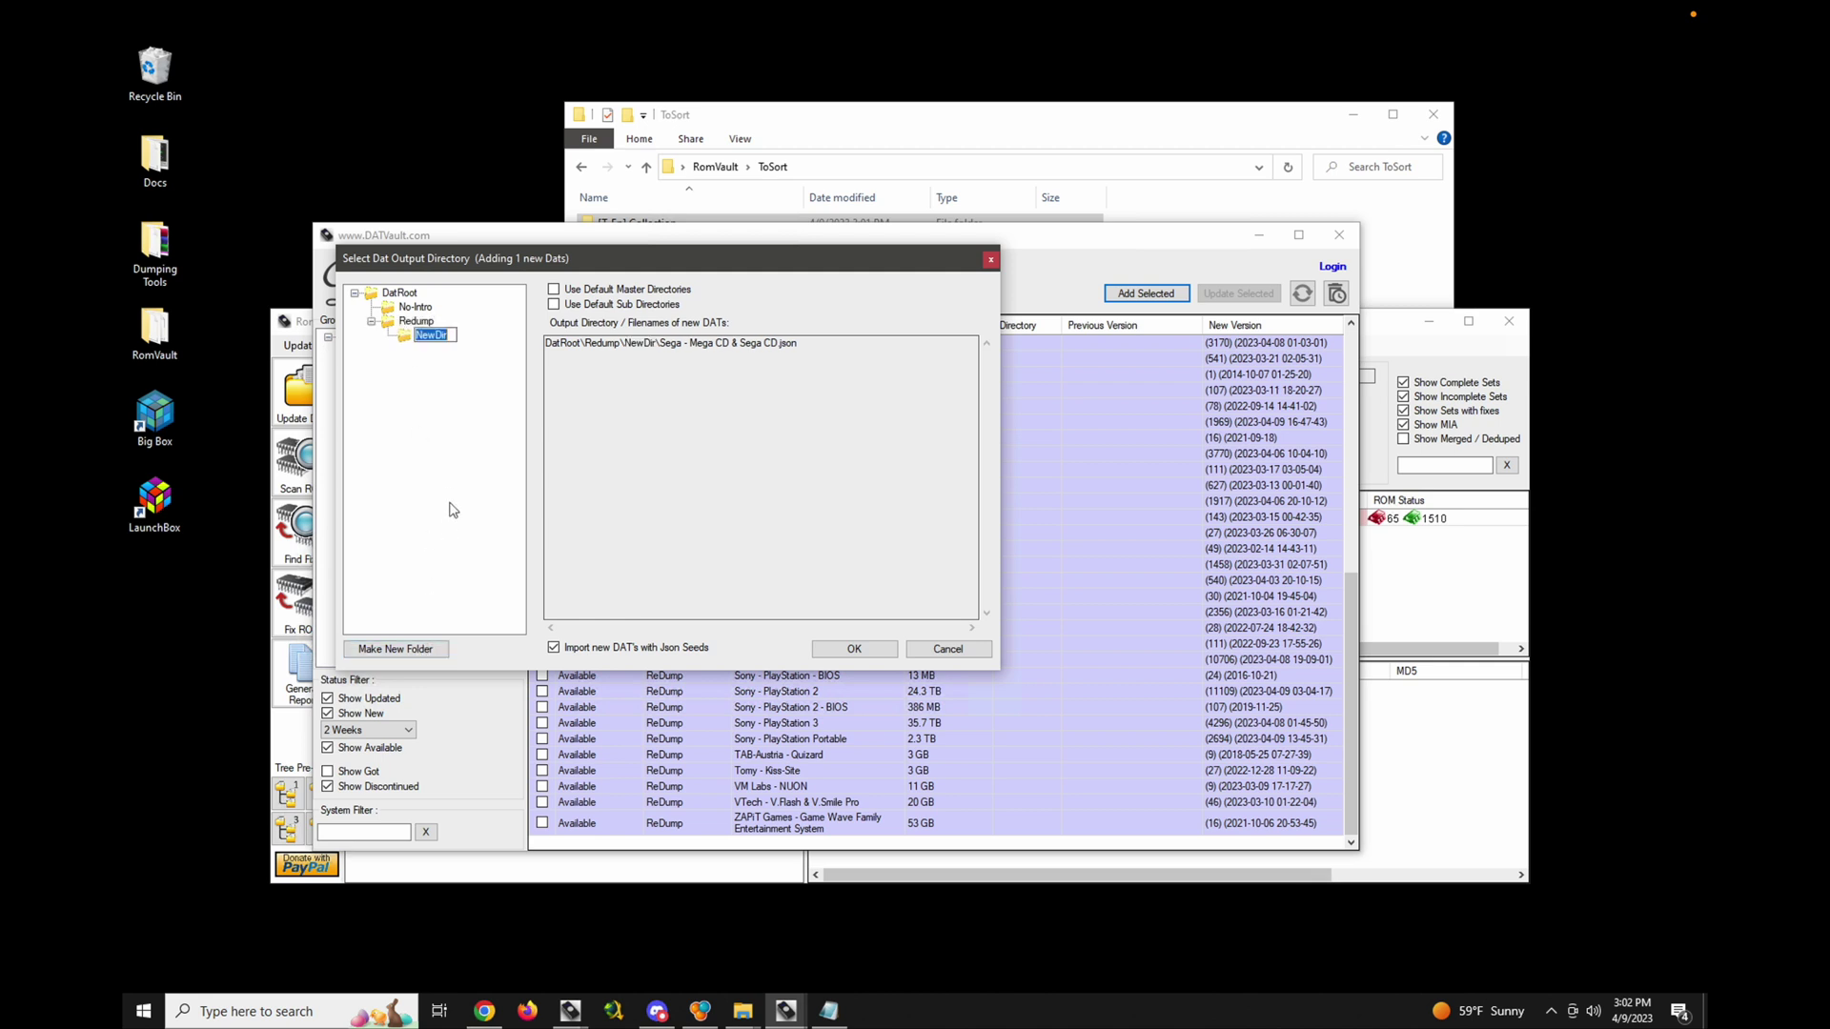
{"action": "type", "text": "Sega - CD"}
{"action": "key", "text": "Return"}
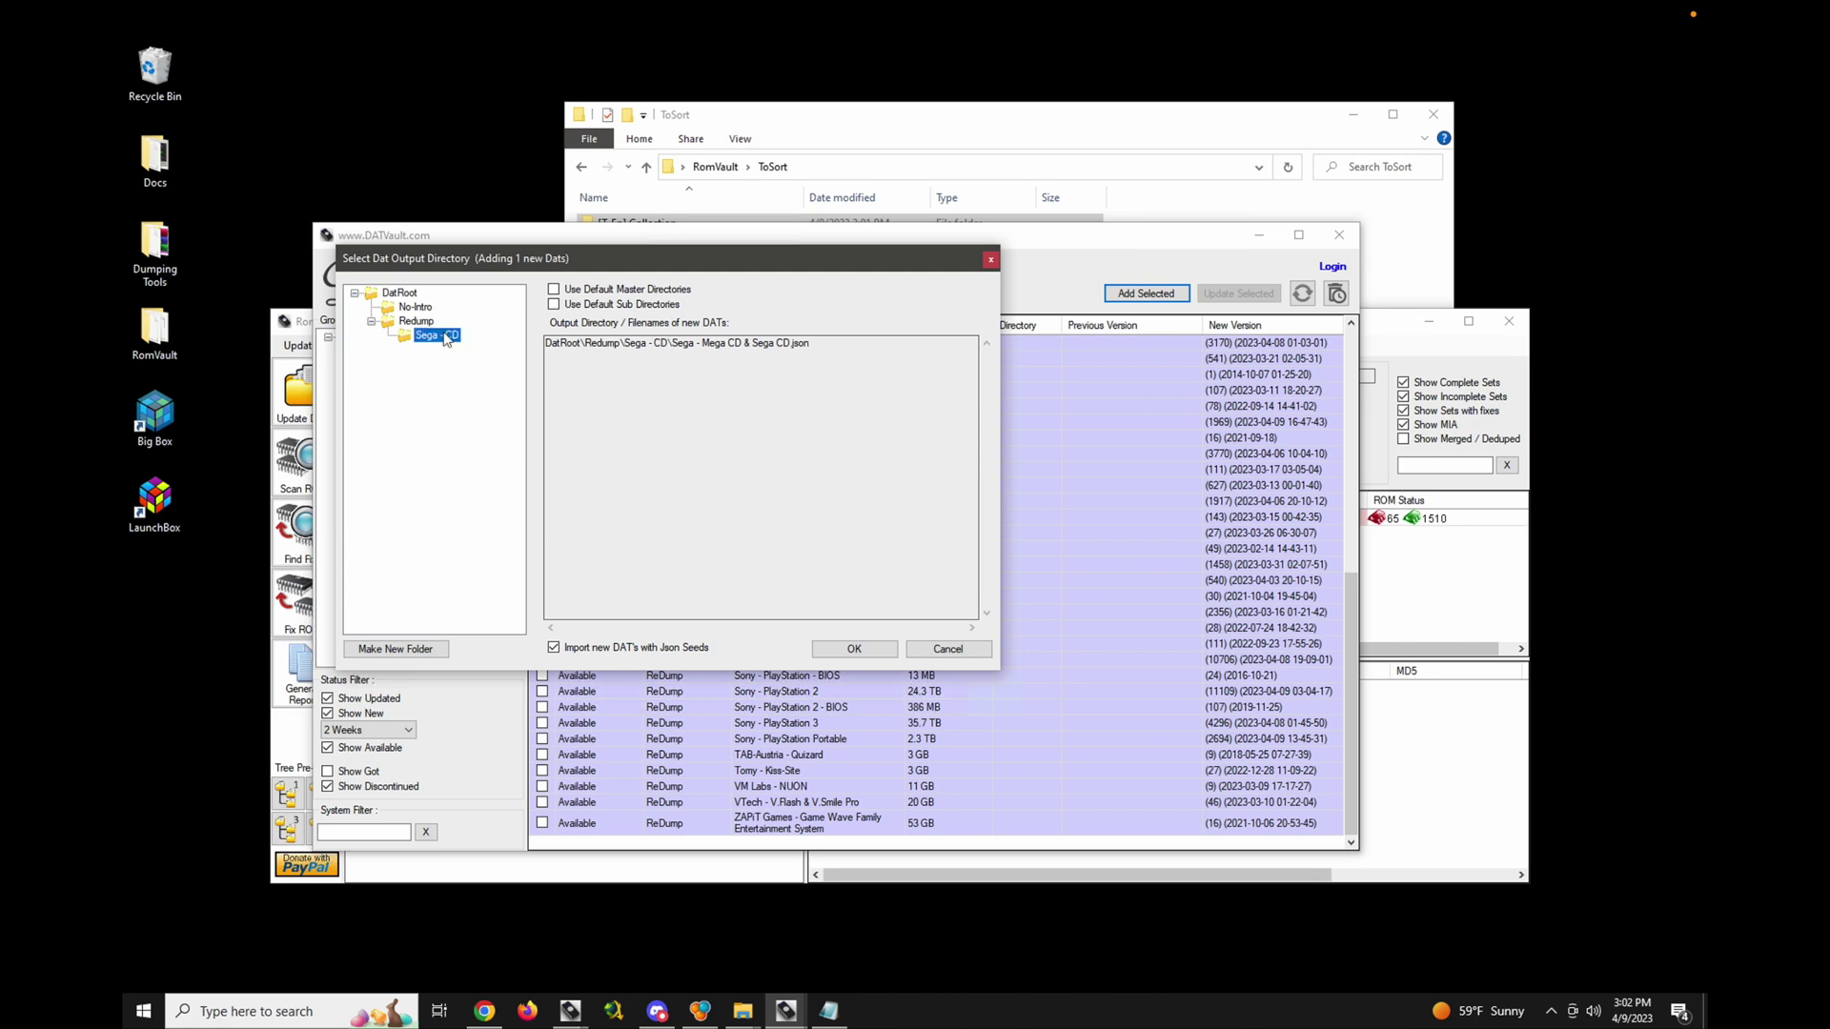
{"action": "left_click", "coordinate": [852, 650]}
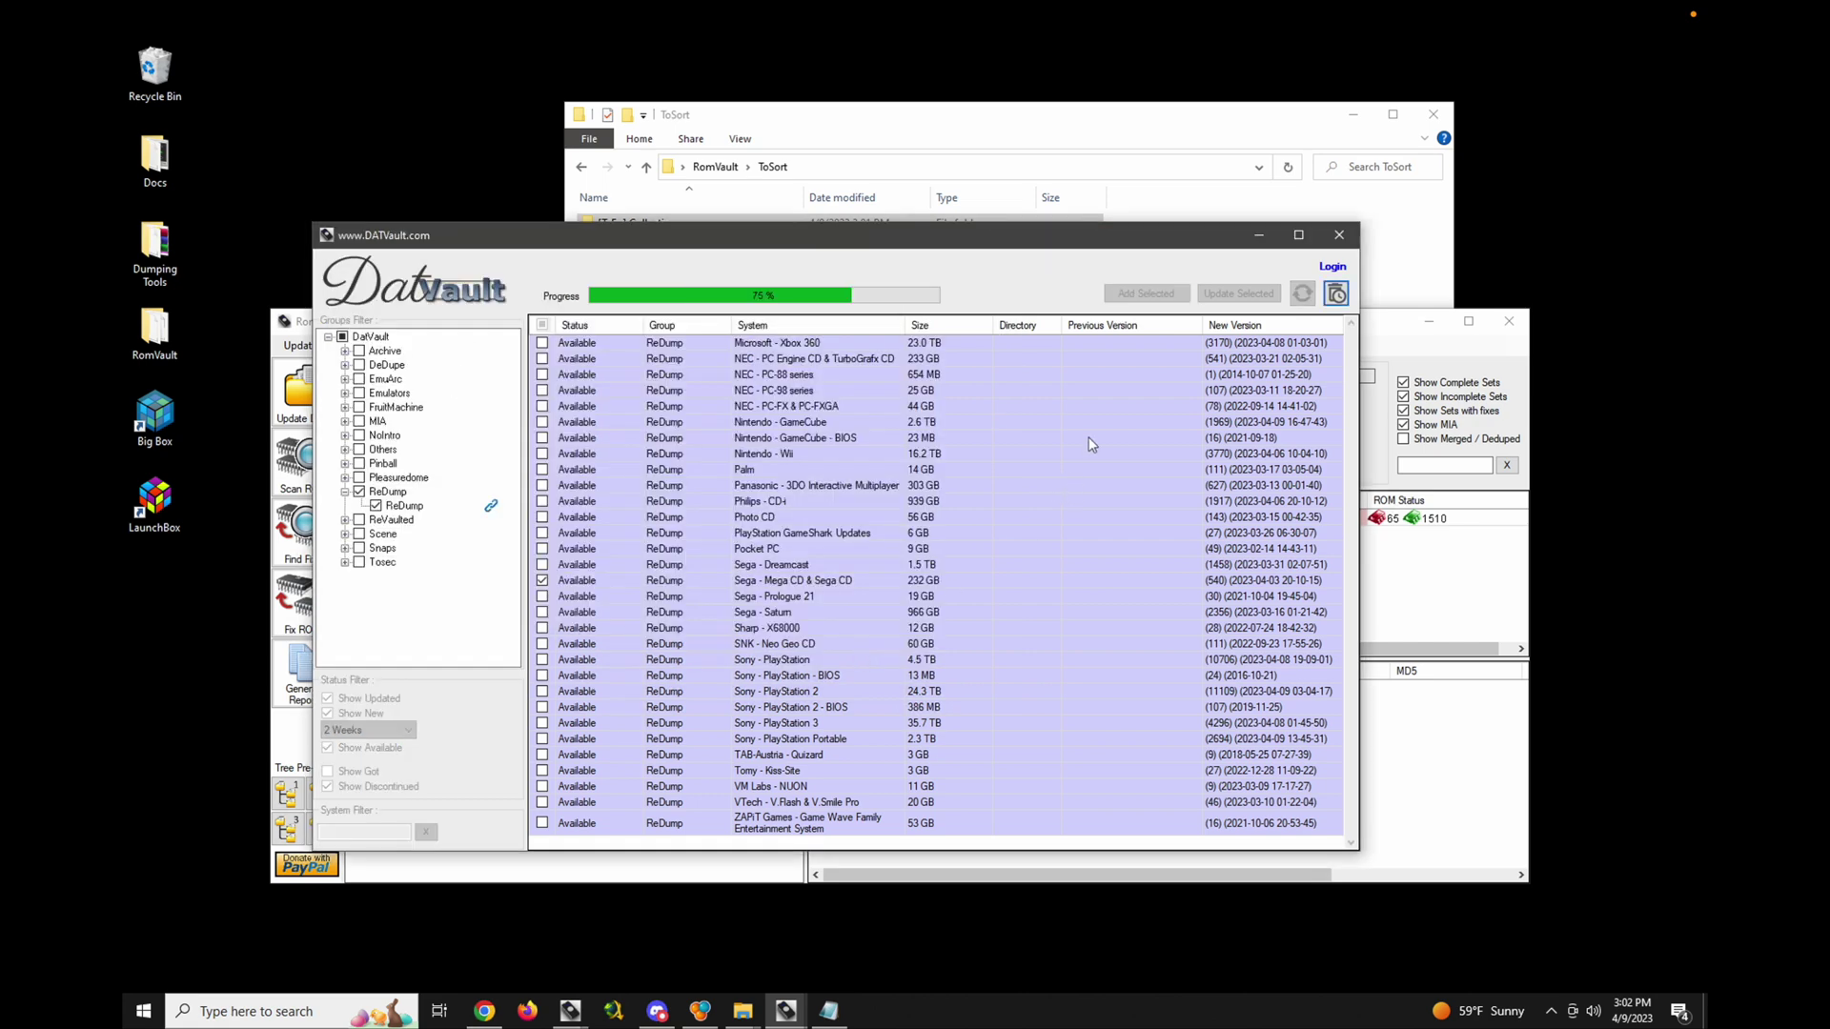
- Close DatVault and open the cues folder inside ToSort (Primary)
{"action": "left_click", "coordinate": [1339, 234]}
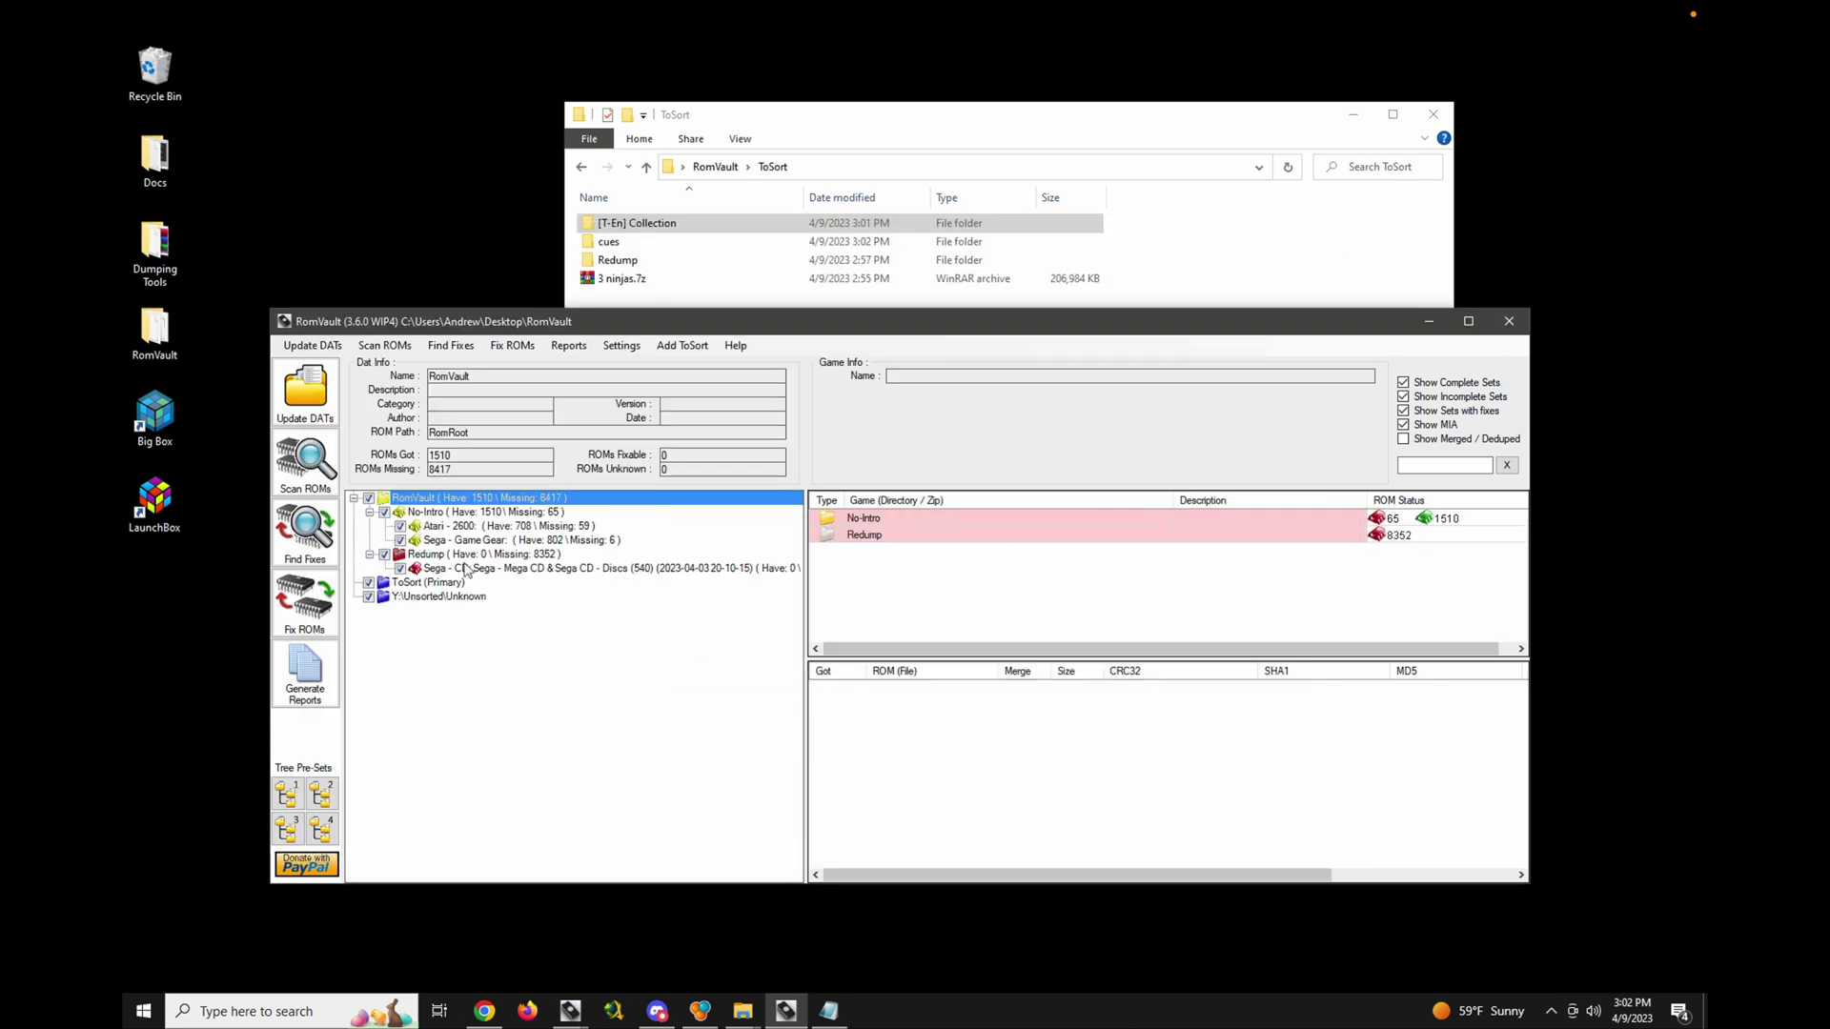
{"action": "left_click", "coordinate": [439, 589]}
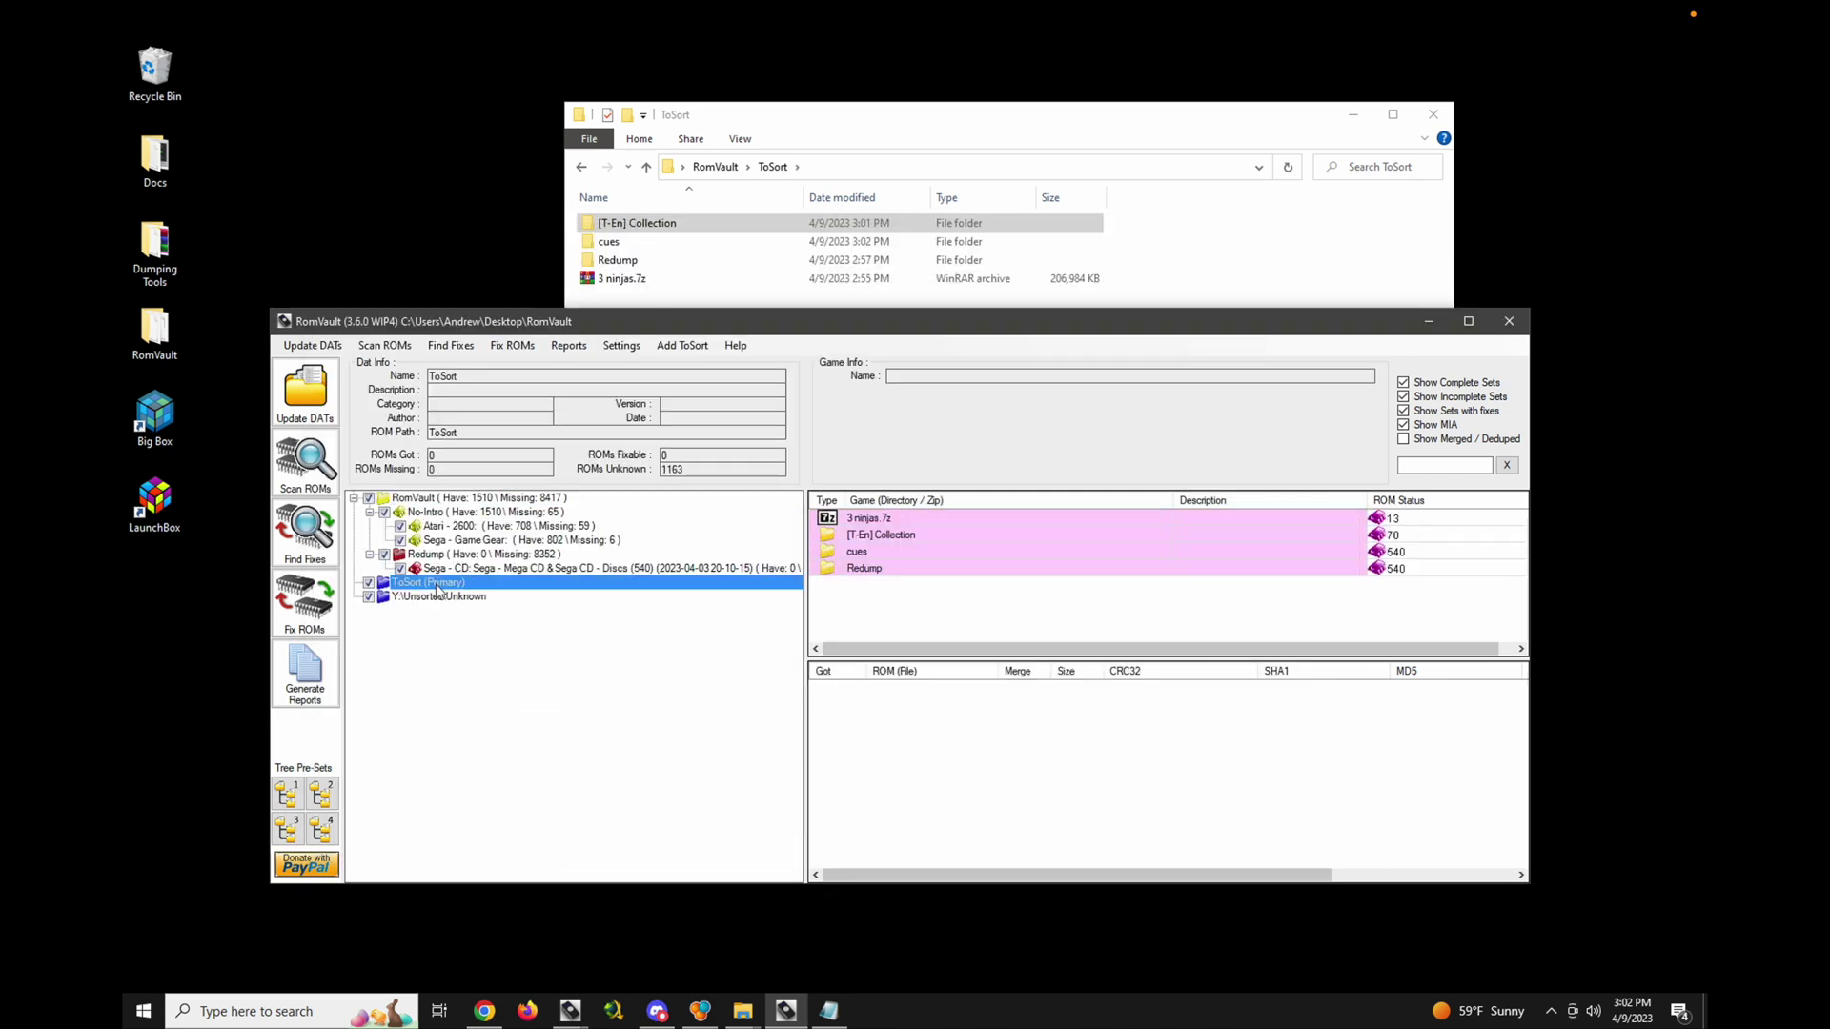
{"action": "left_click", "coordinate": [858, 552]}
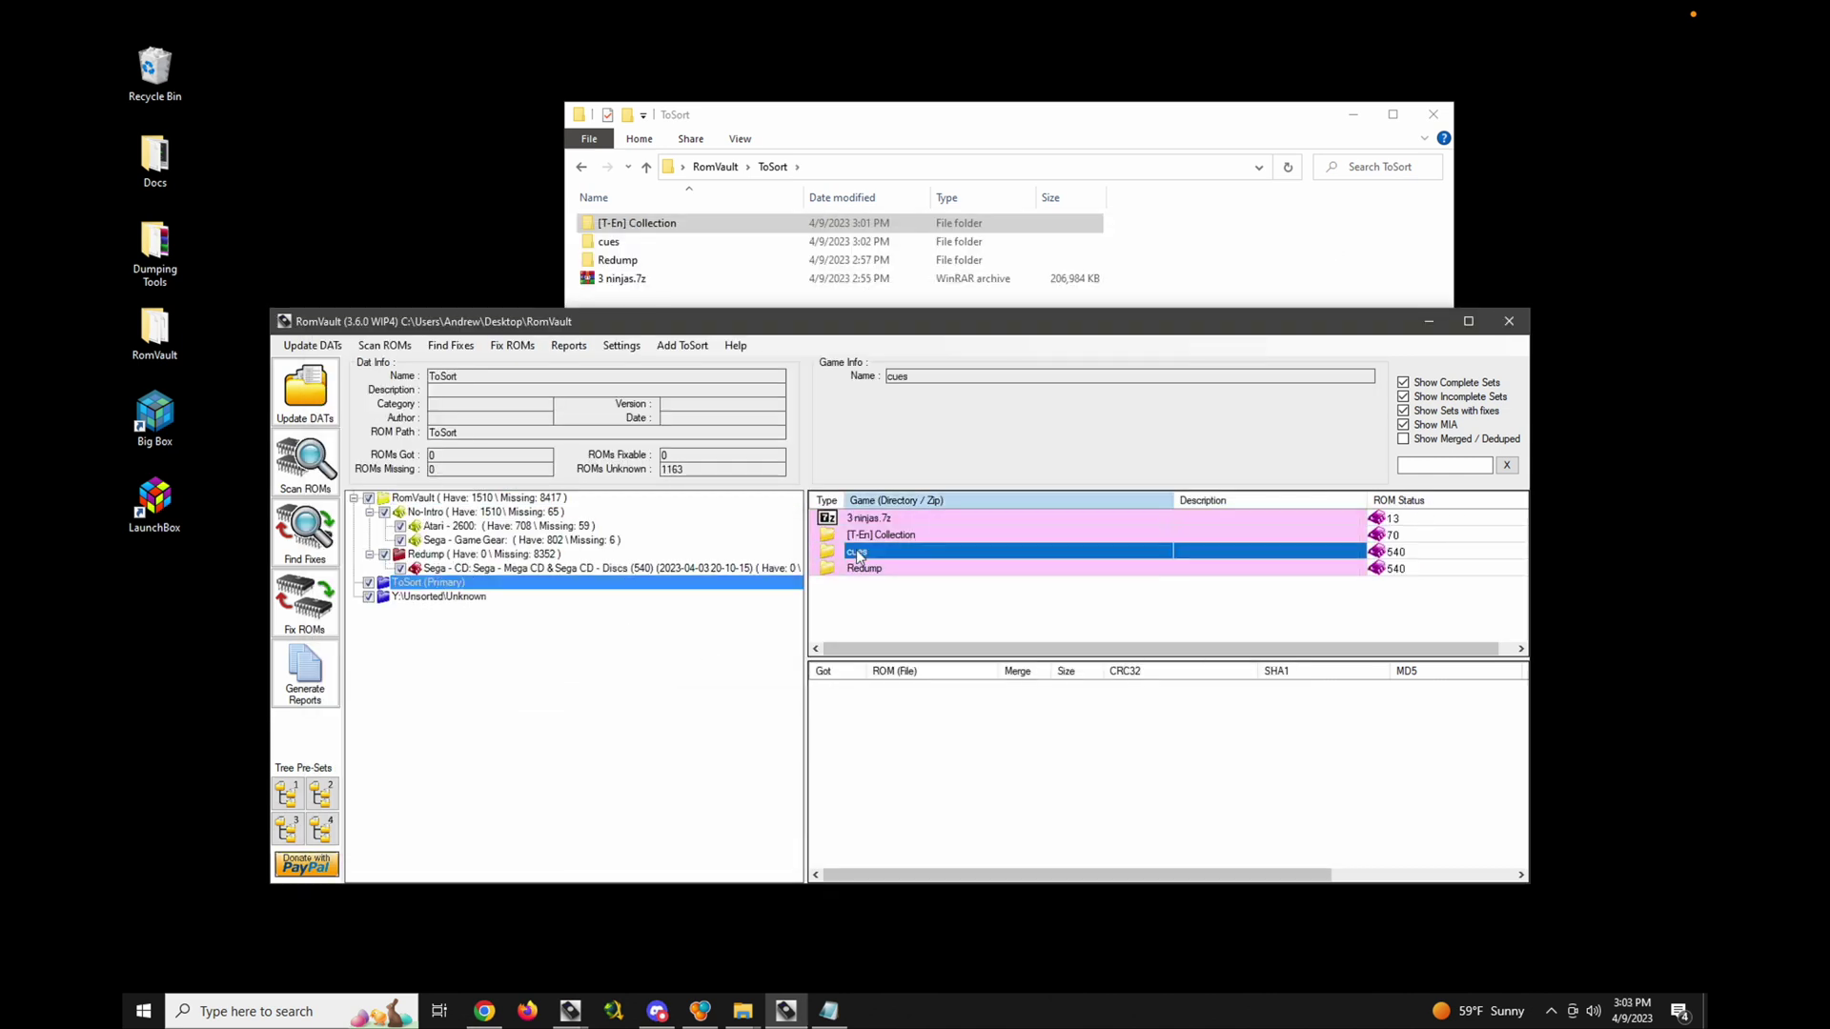
{"action": "double_click", "coordinate": [936, 559]}
- Show the Cuesheets zip's cue files with a taller list and widened ROM (File) column
{"action": "left_click", "coordinate": [885, 522]}
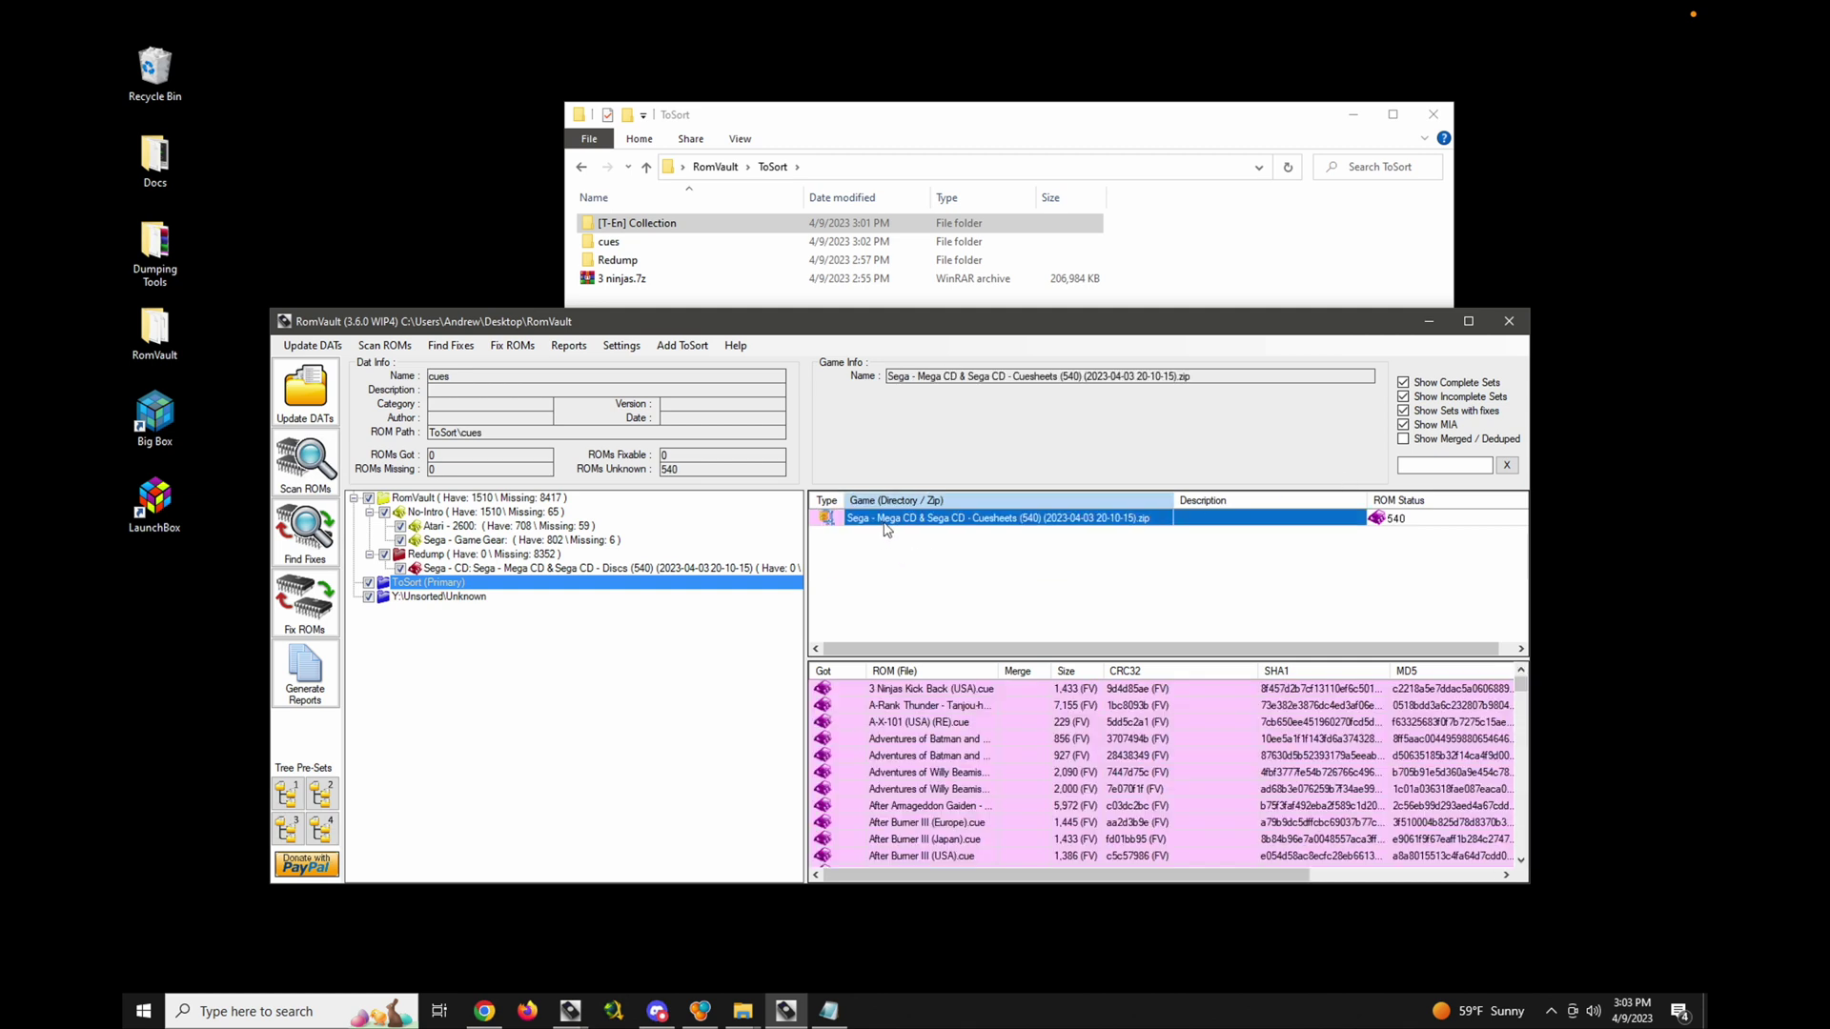
{"action": "left_click_drag", "start_coordinate": [961, 659], "coordinate": [965, 600]}
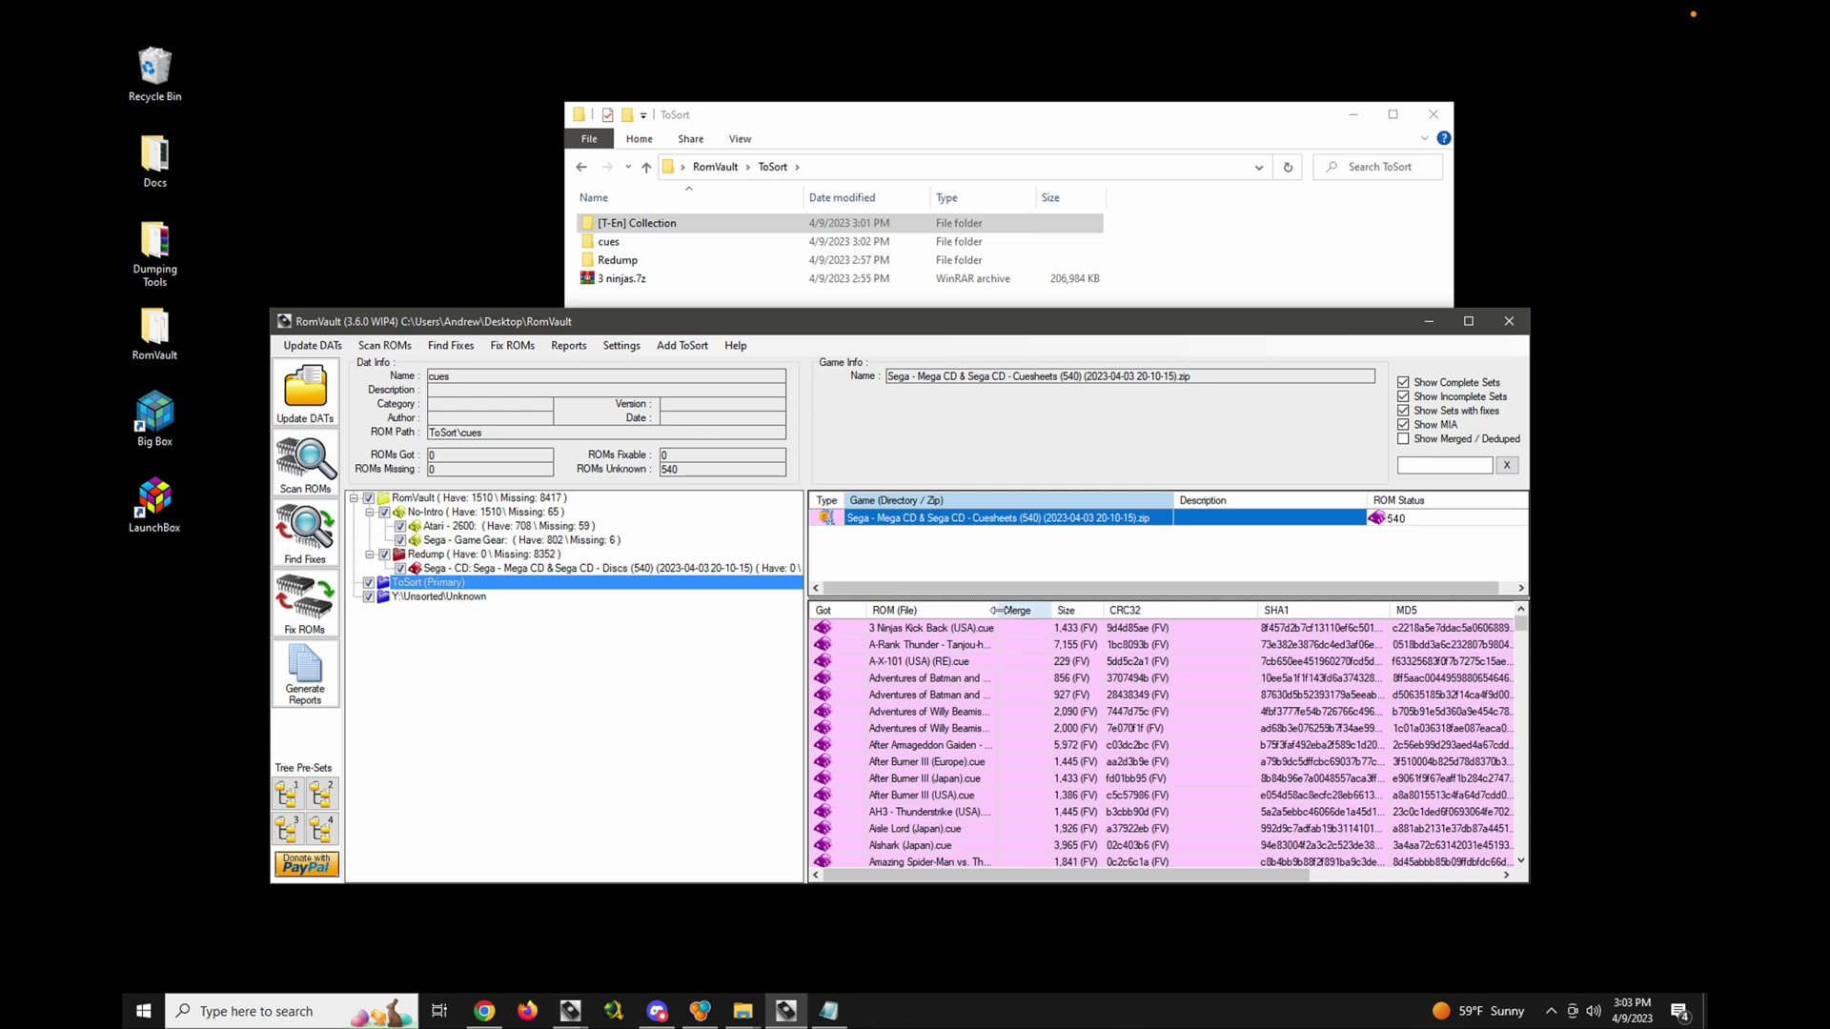
{"action": "double_click", "coordinate": [1094, 610]}
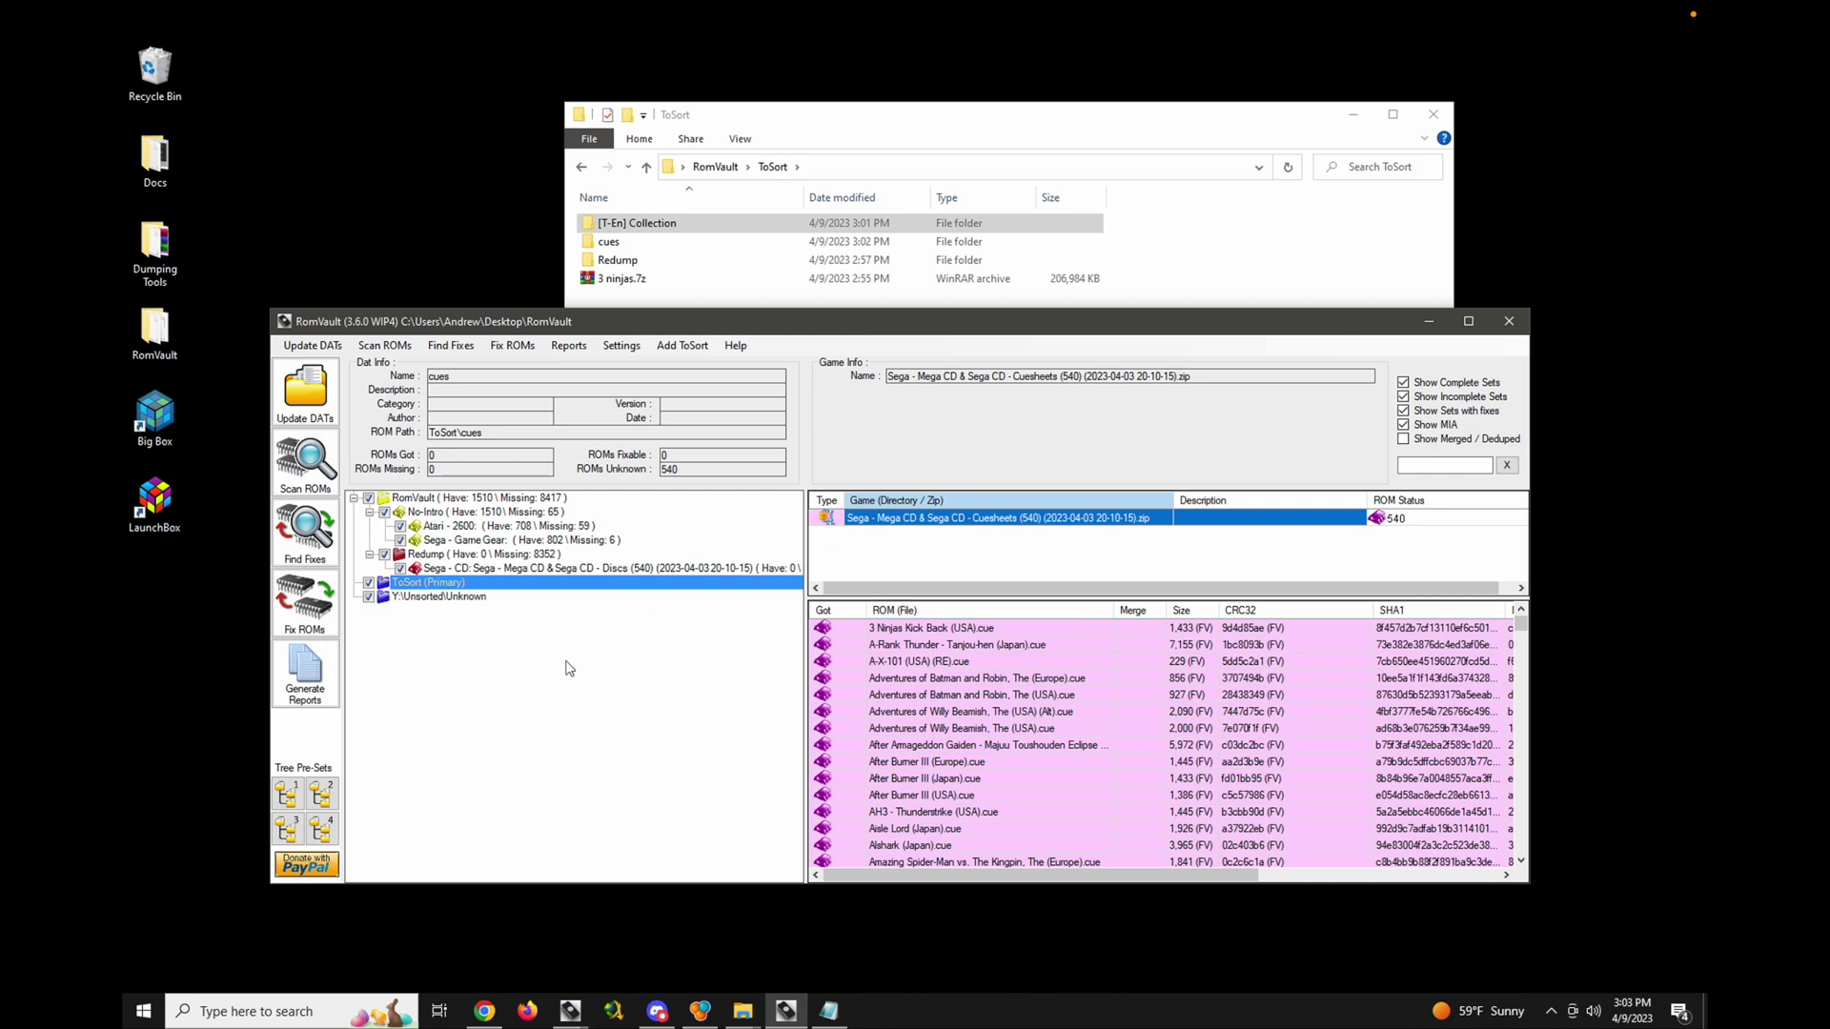
{"action": "left_click", "coordinate": [463, 568]}
- Review the Redump summary and Sega - CD Discs missing list, then return to ToSort (Primary)
{"action": "left_click", "coordinate": [452, 555]}
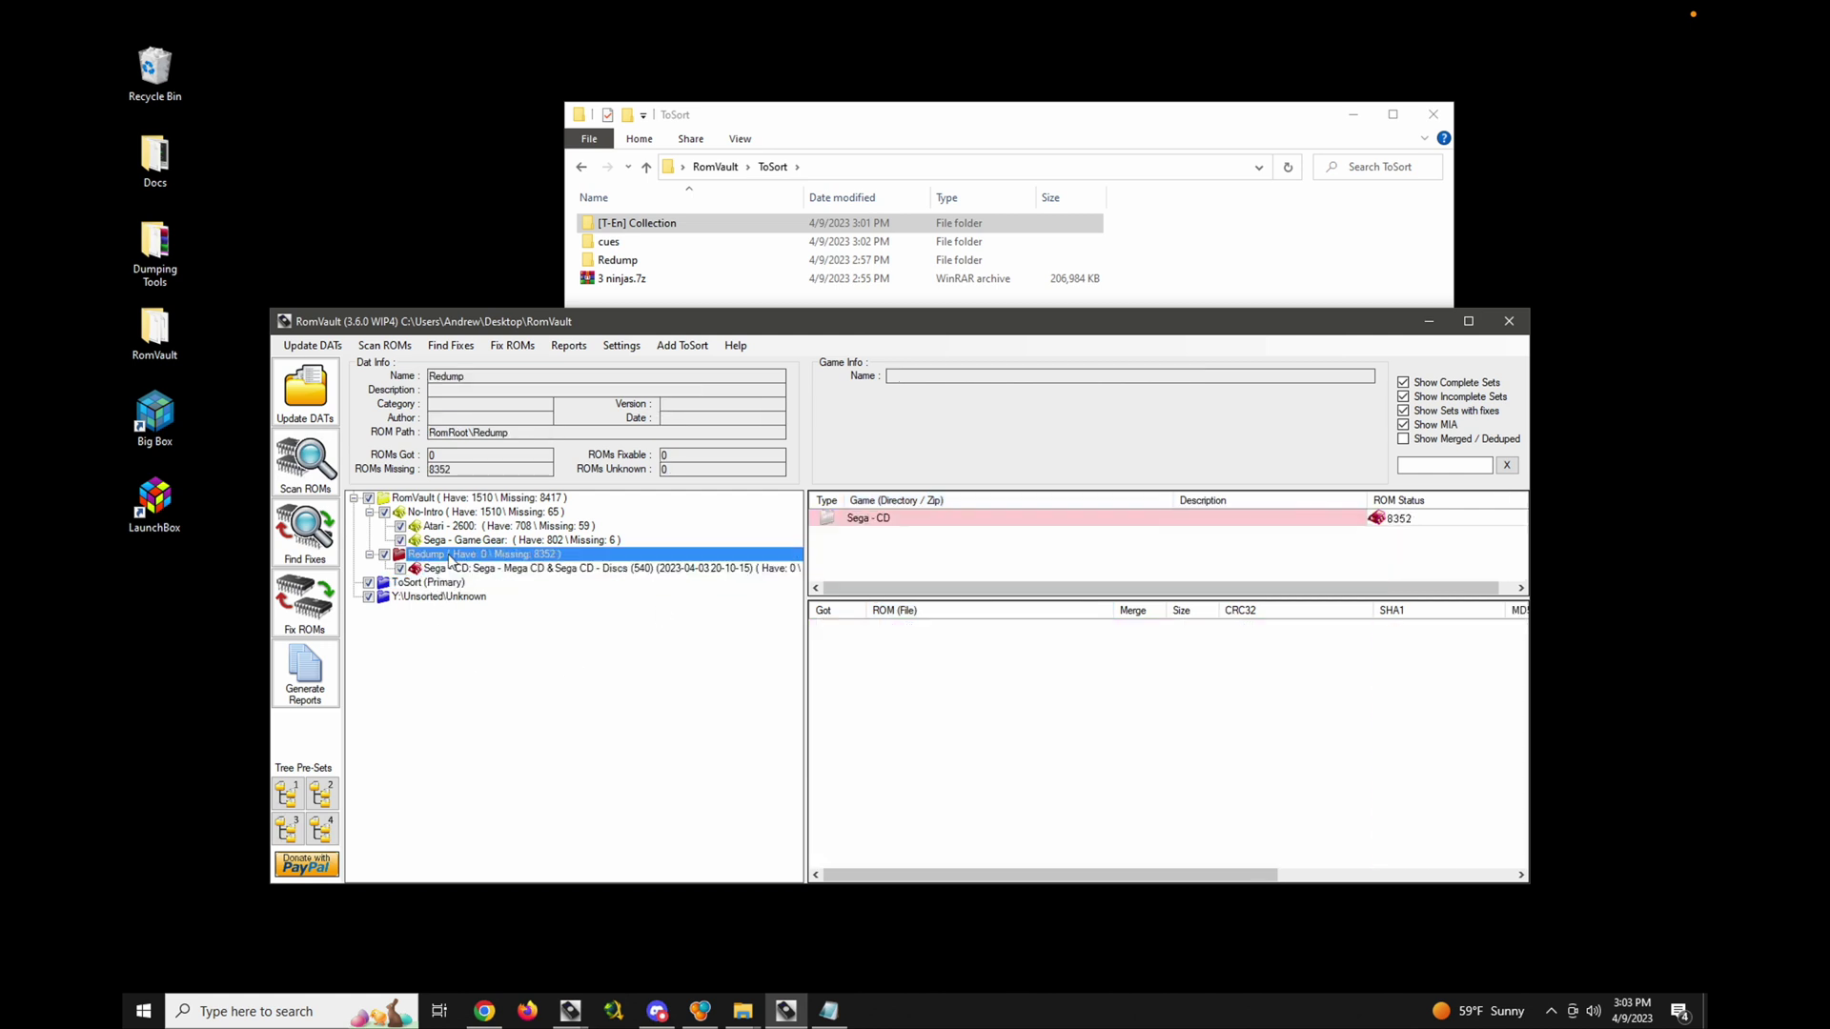
{"action": "left_click", "coordinate": [458, 568]}
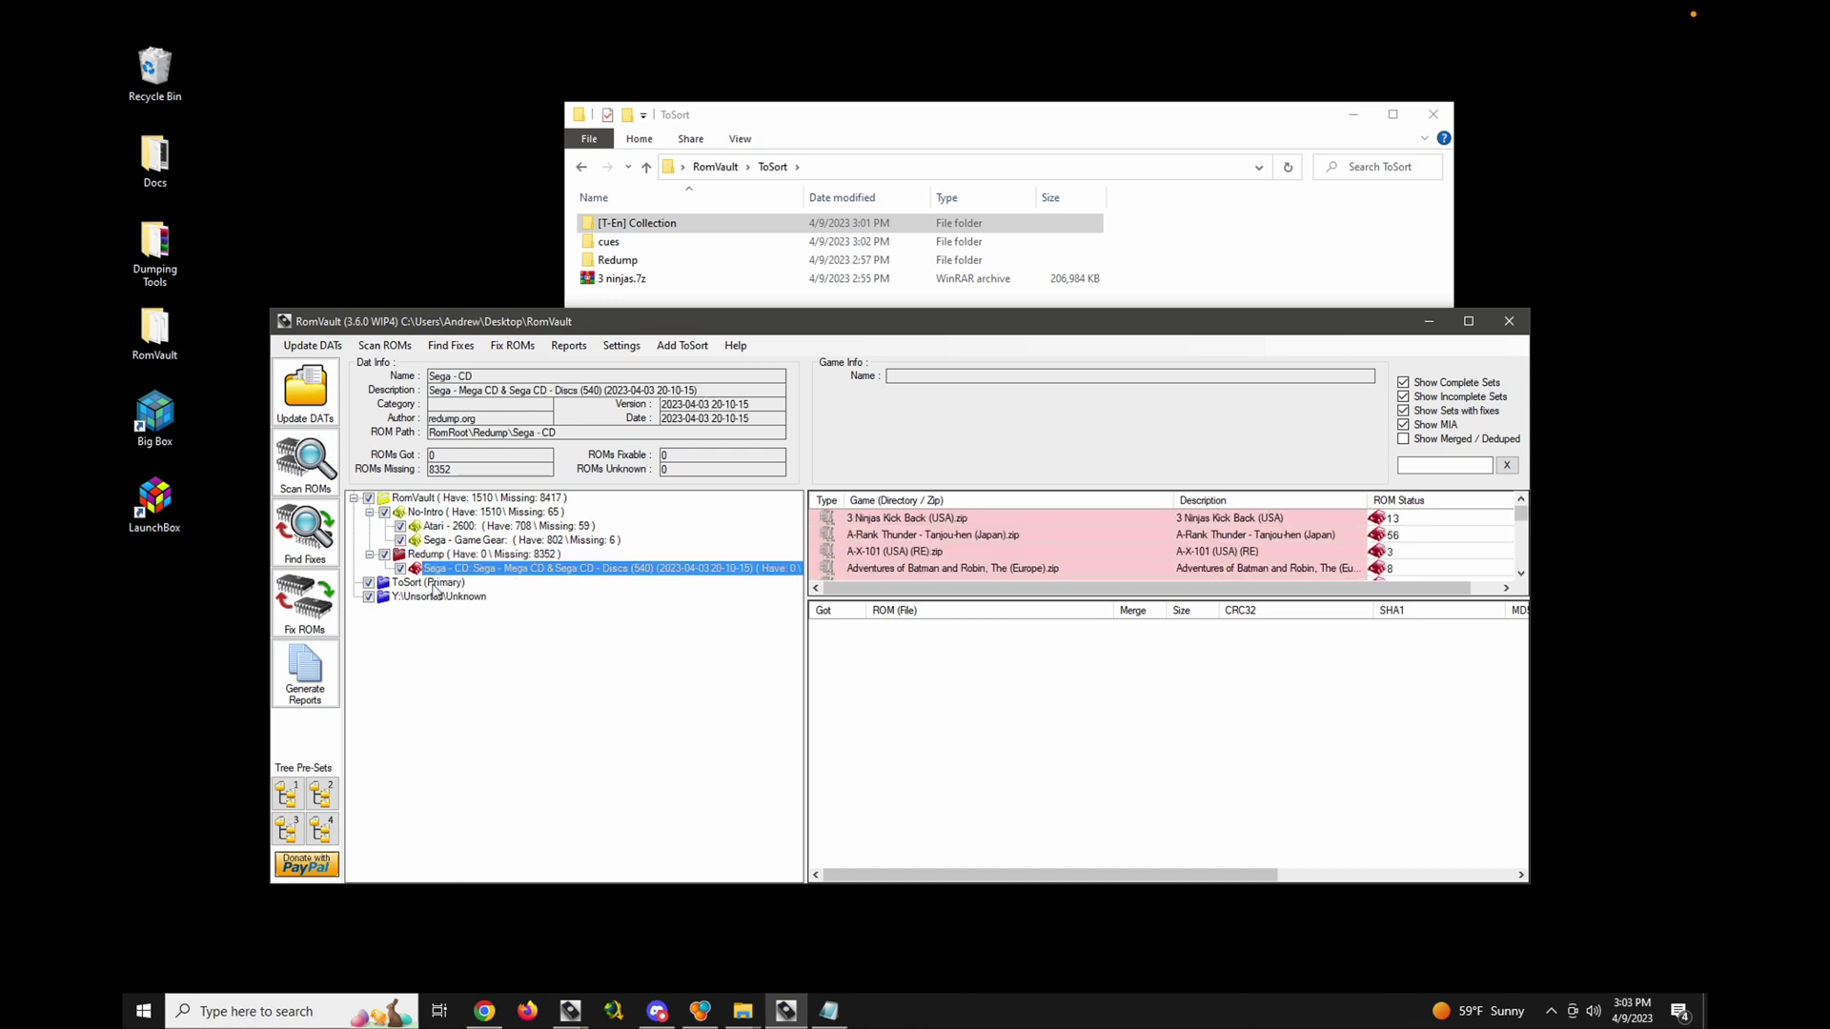
{"action": "left_click", "coordinate": [433, 584]}
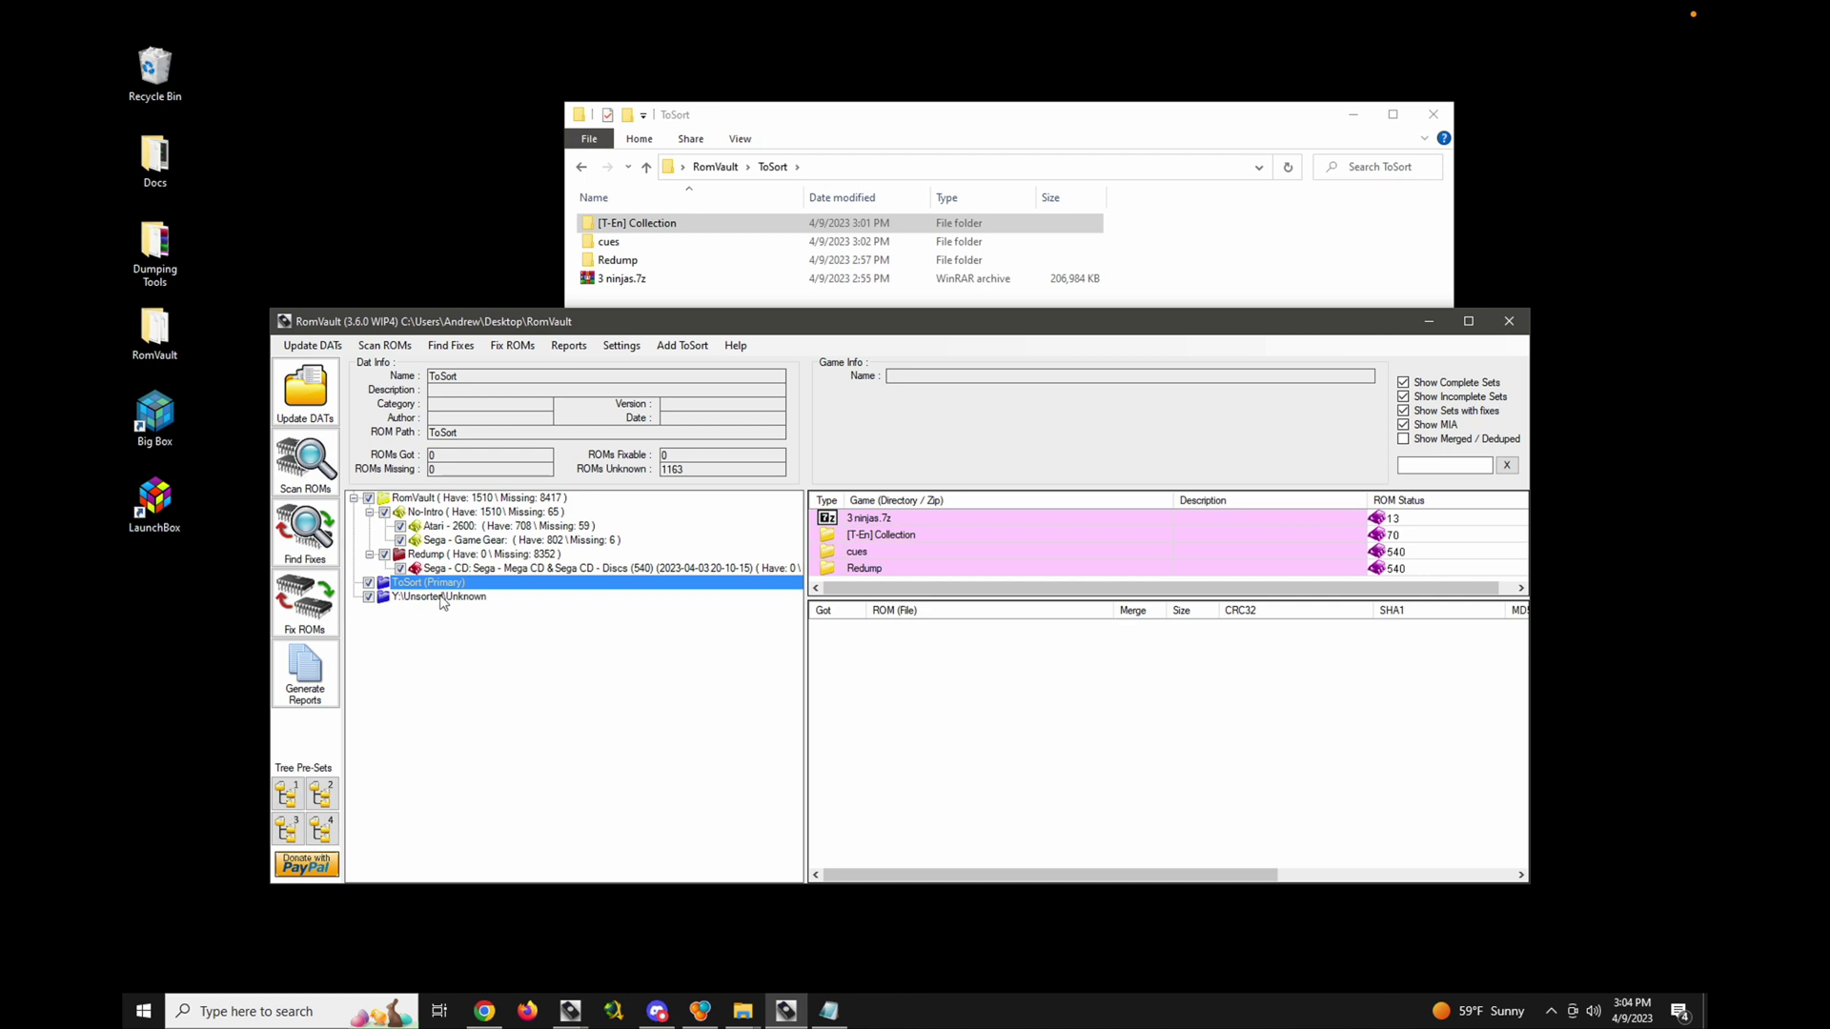
- Add a new 'Temp' folder created inside the RomVault directory as a ToSort
{"action": "left_click", "coordinate": [680, 348]}
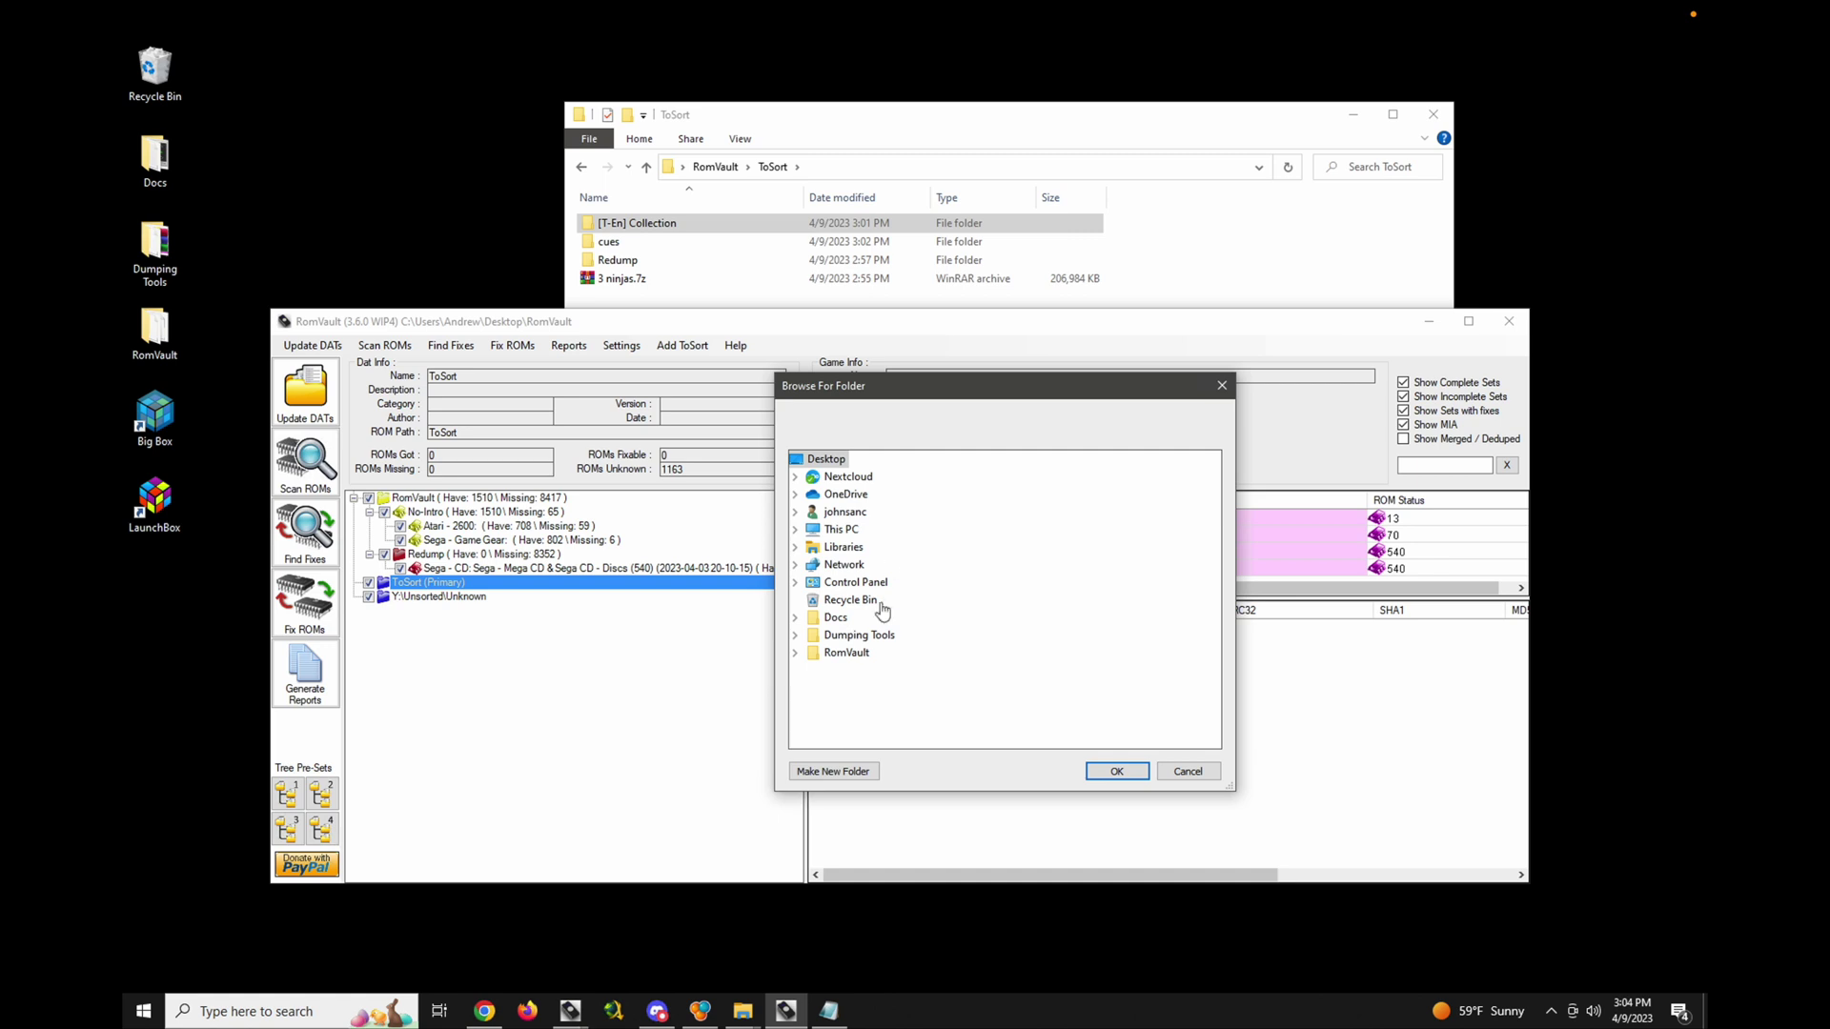
{"action": "double_click", "coordinate": [860, 656]}
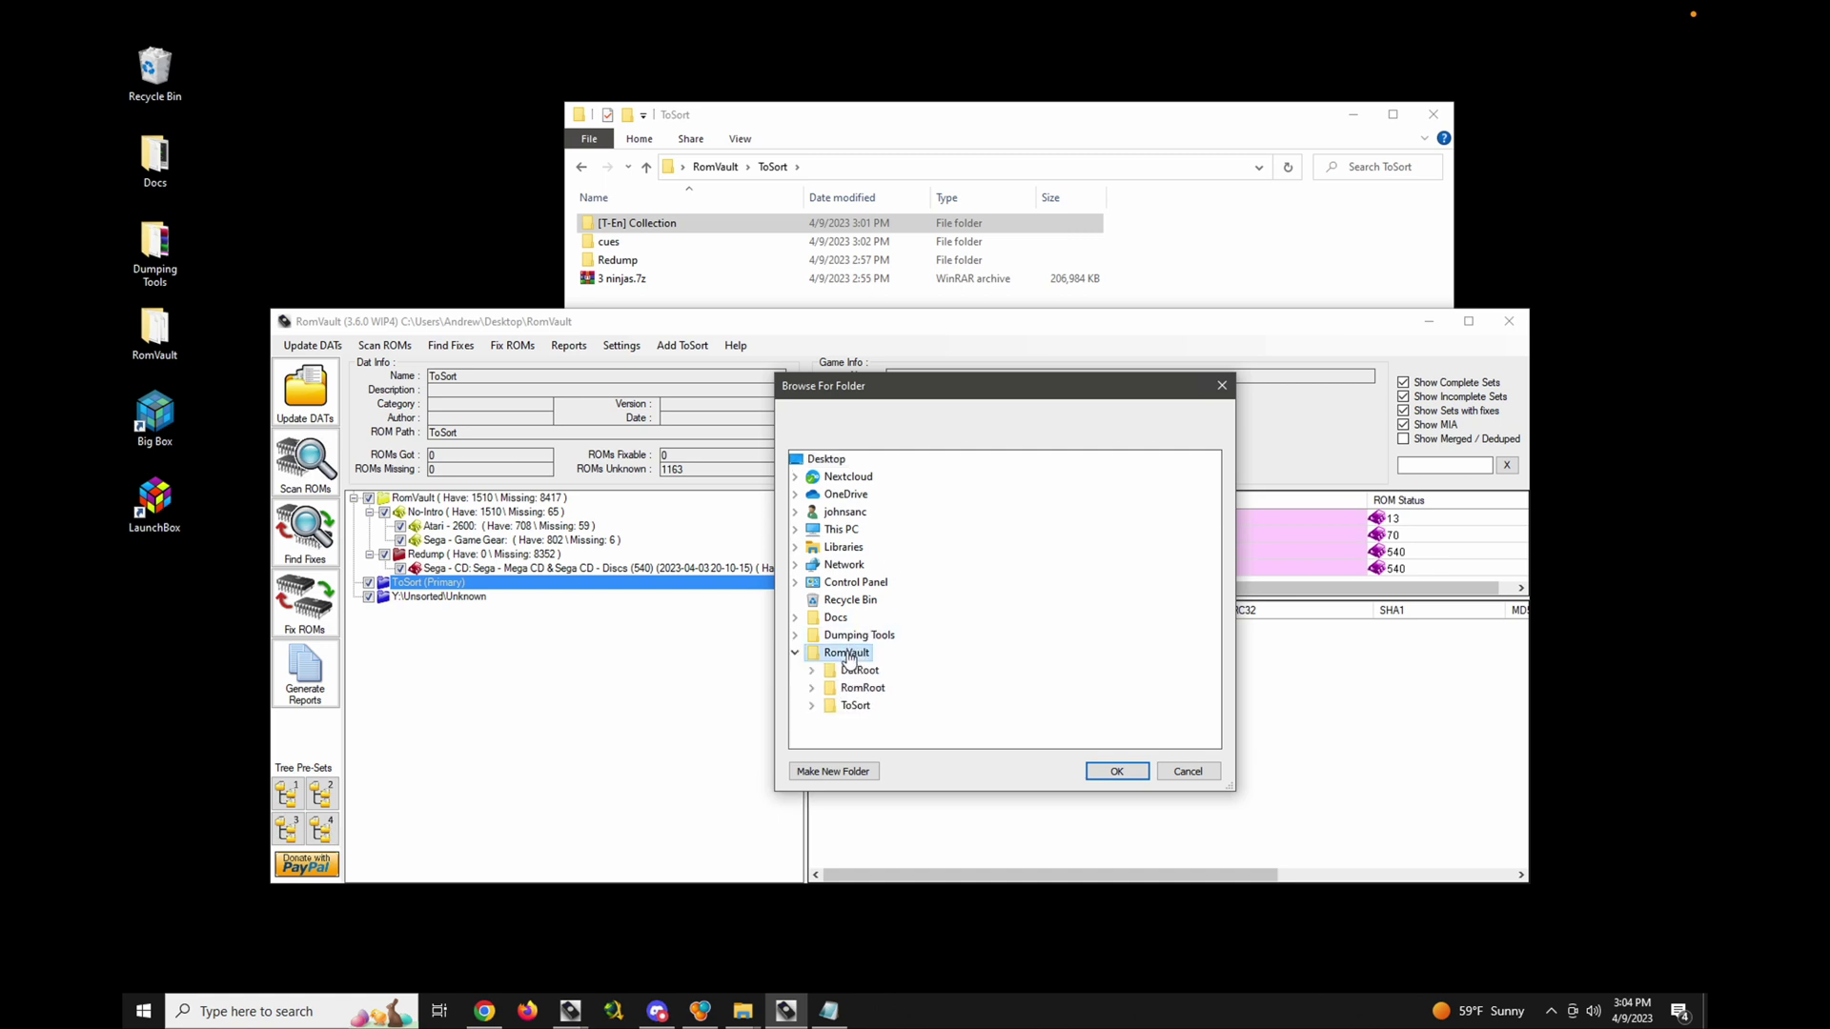
{"action": "left_click", "coordinate": [841, 774]}
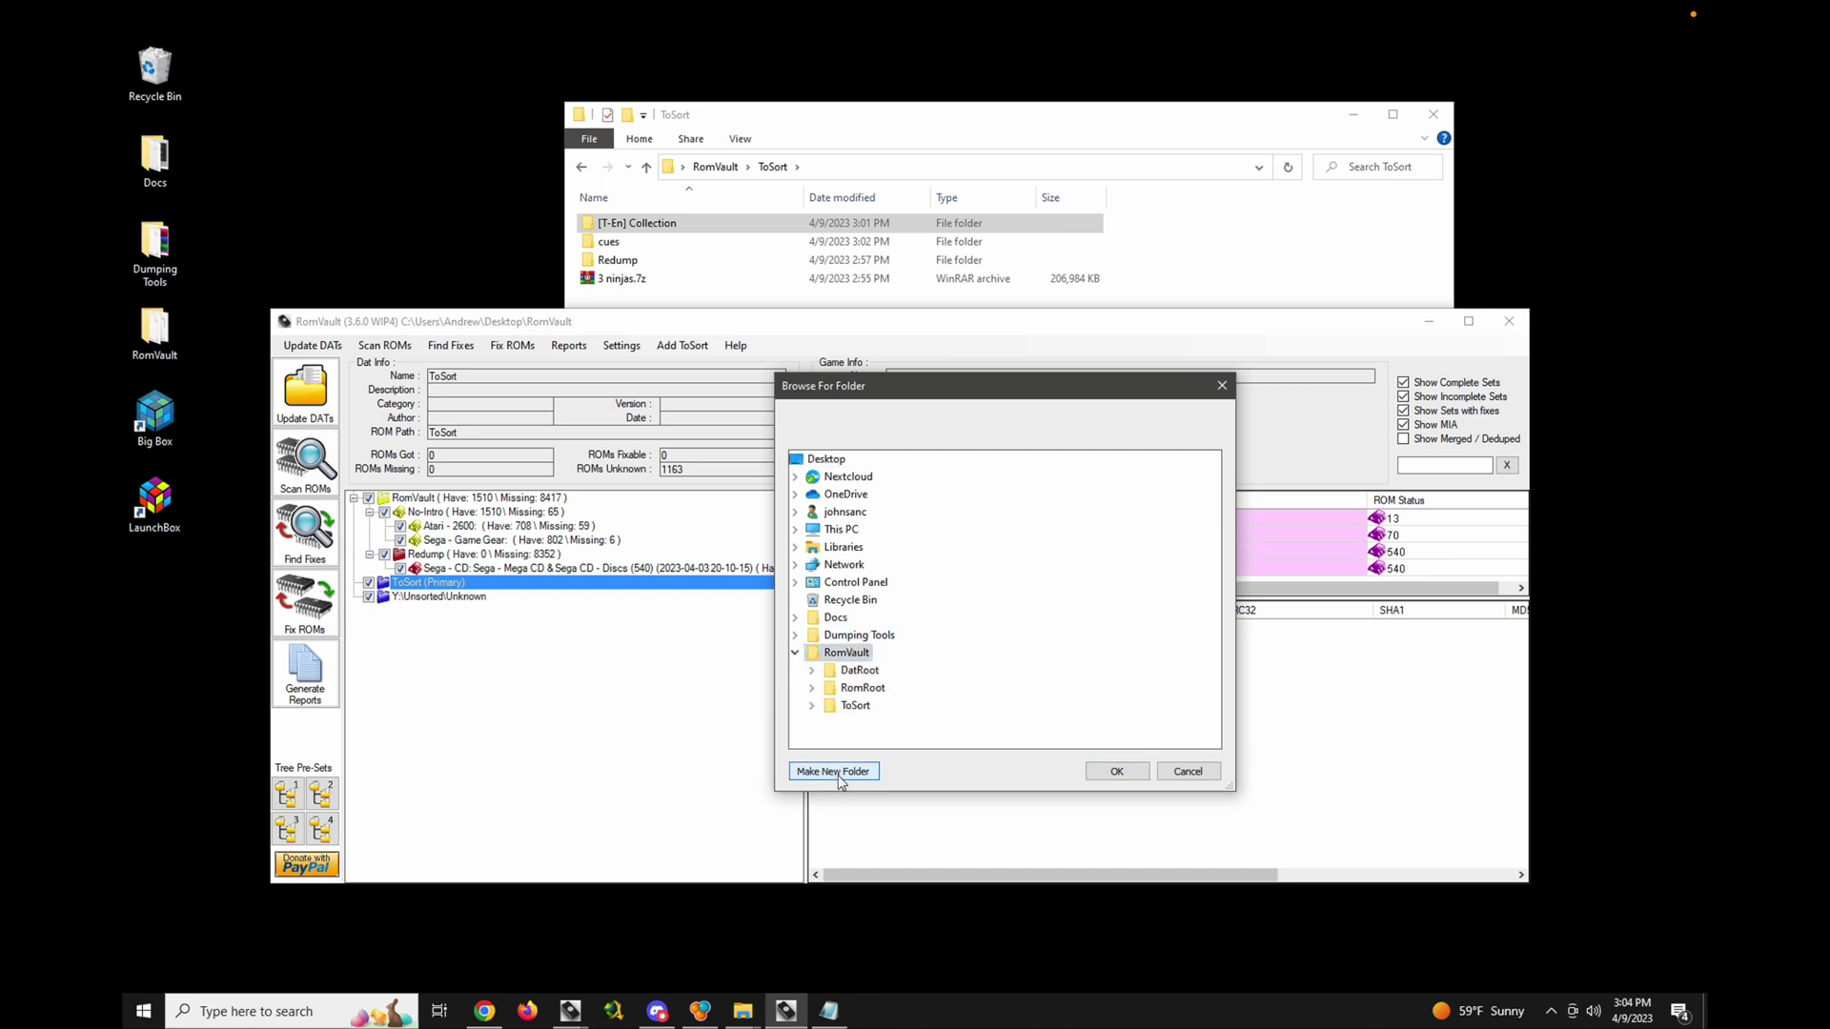
{"action": "type", "text": "Temp"}
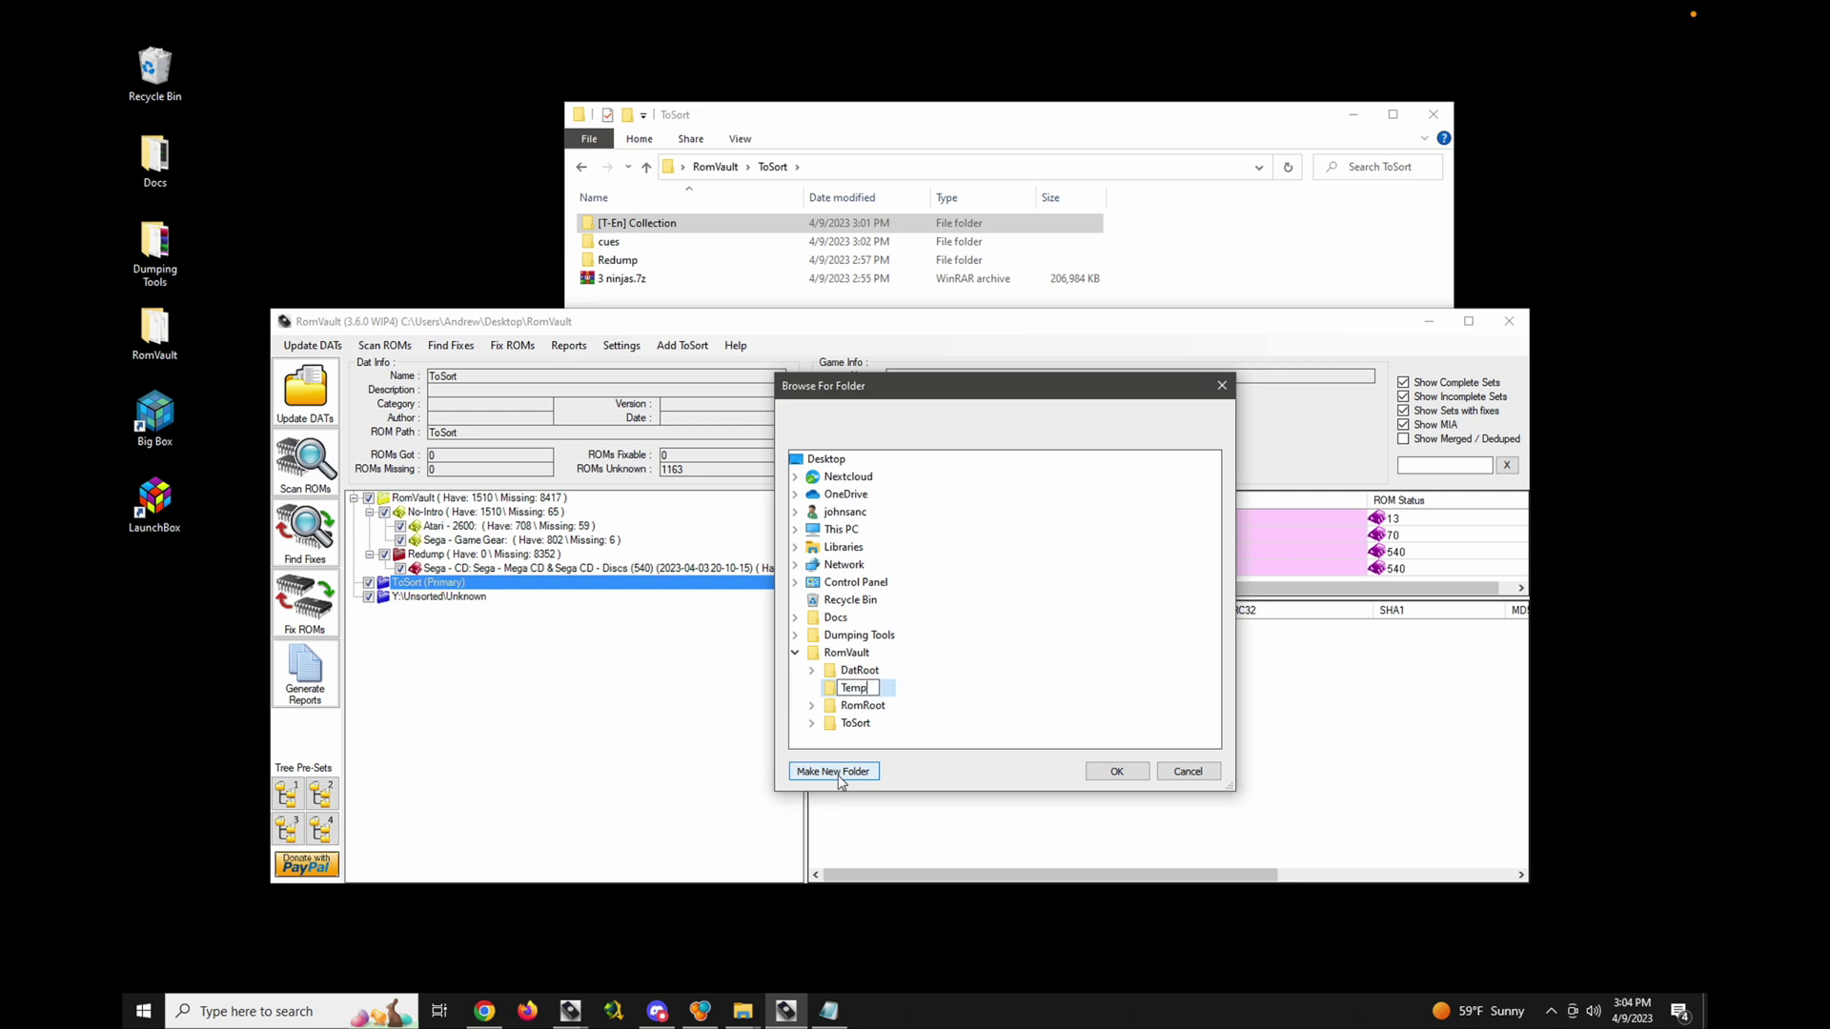
{"action": "left_click", "coordinate": [956, 695]}
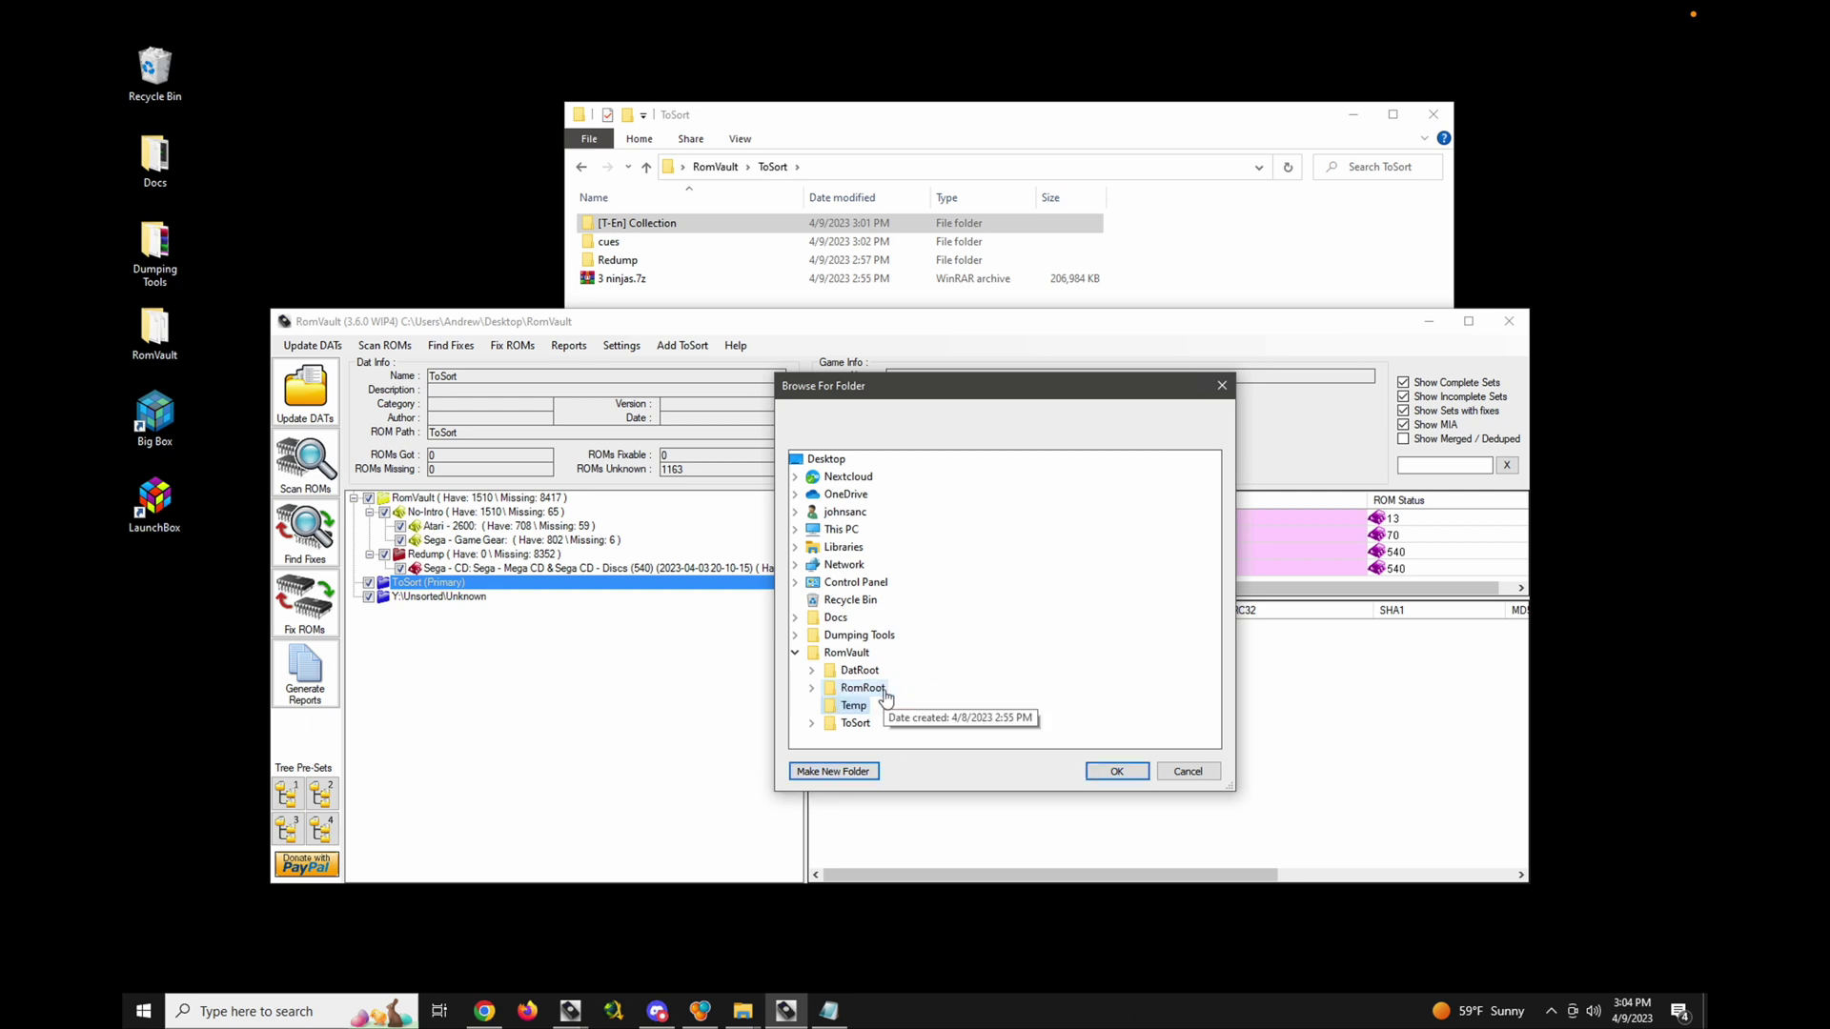
{"action": "left_click", "coordinate": [1117, 773]}
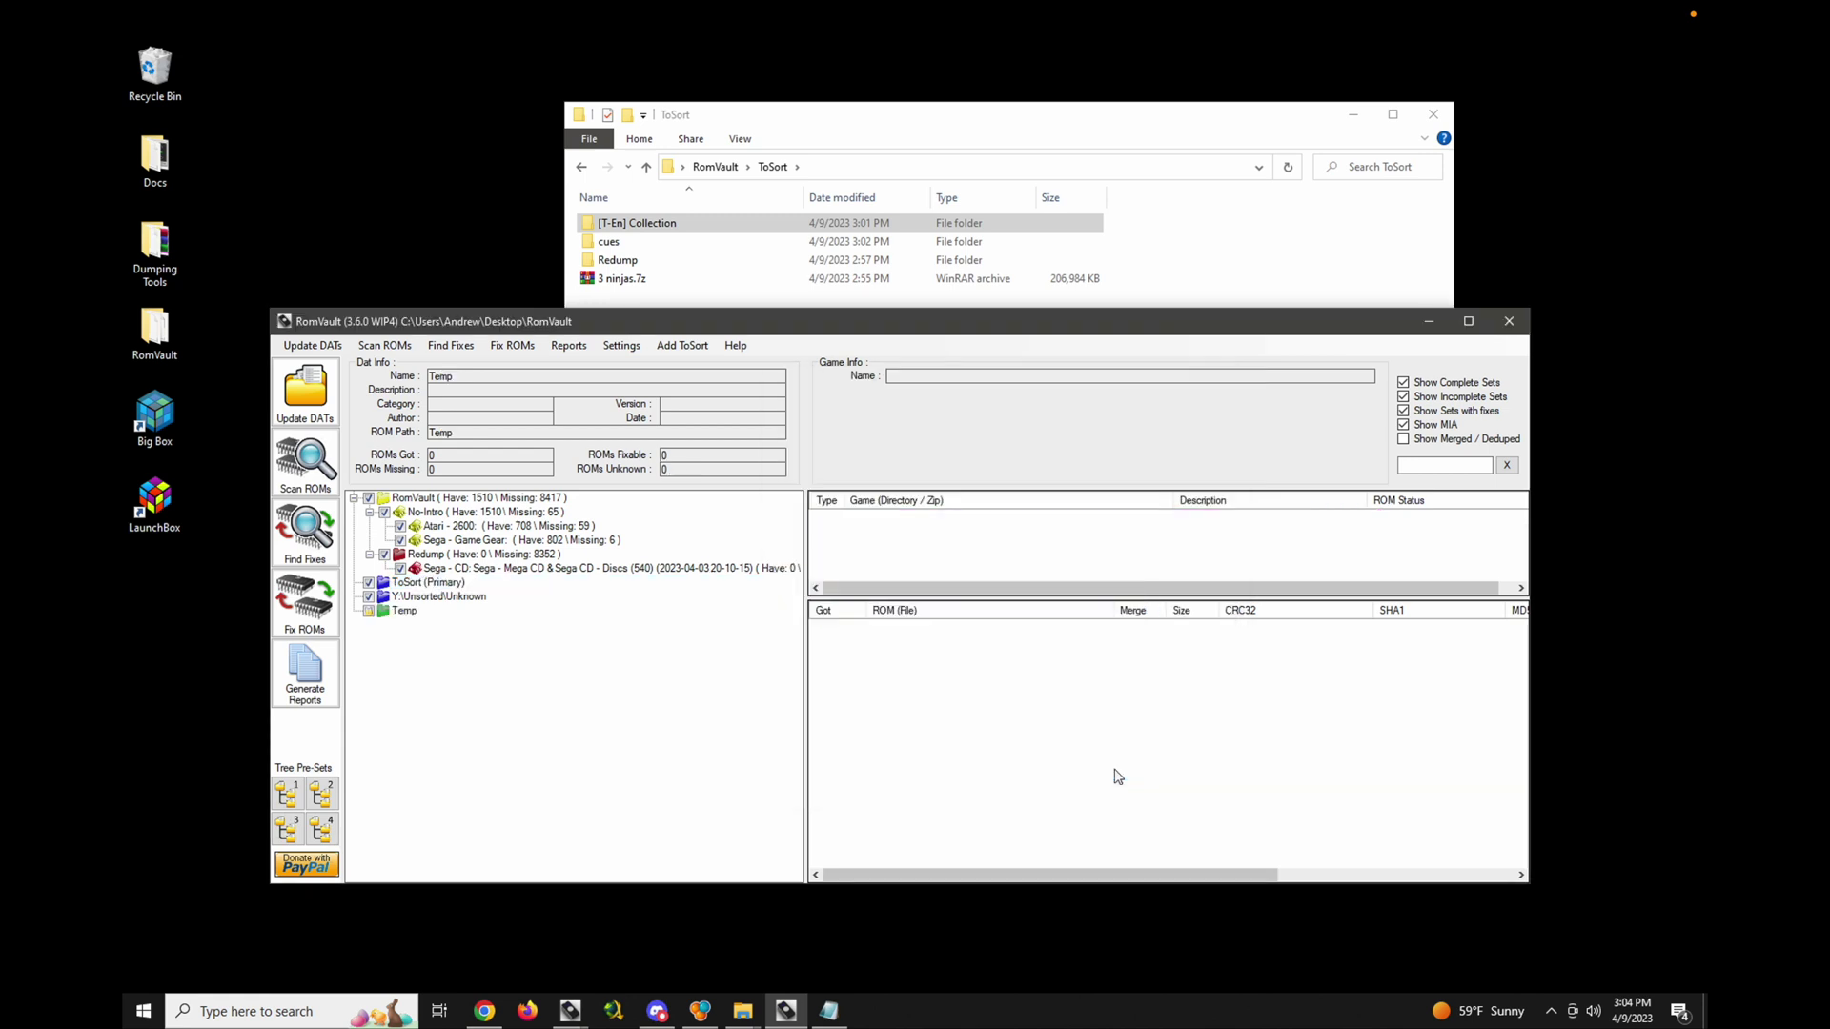
- Tick Temp, set it as the cache ToSort, and run Scan ROMs
{"action": "left_click", "coordinate": [407, 613]}
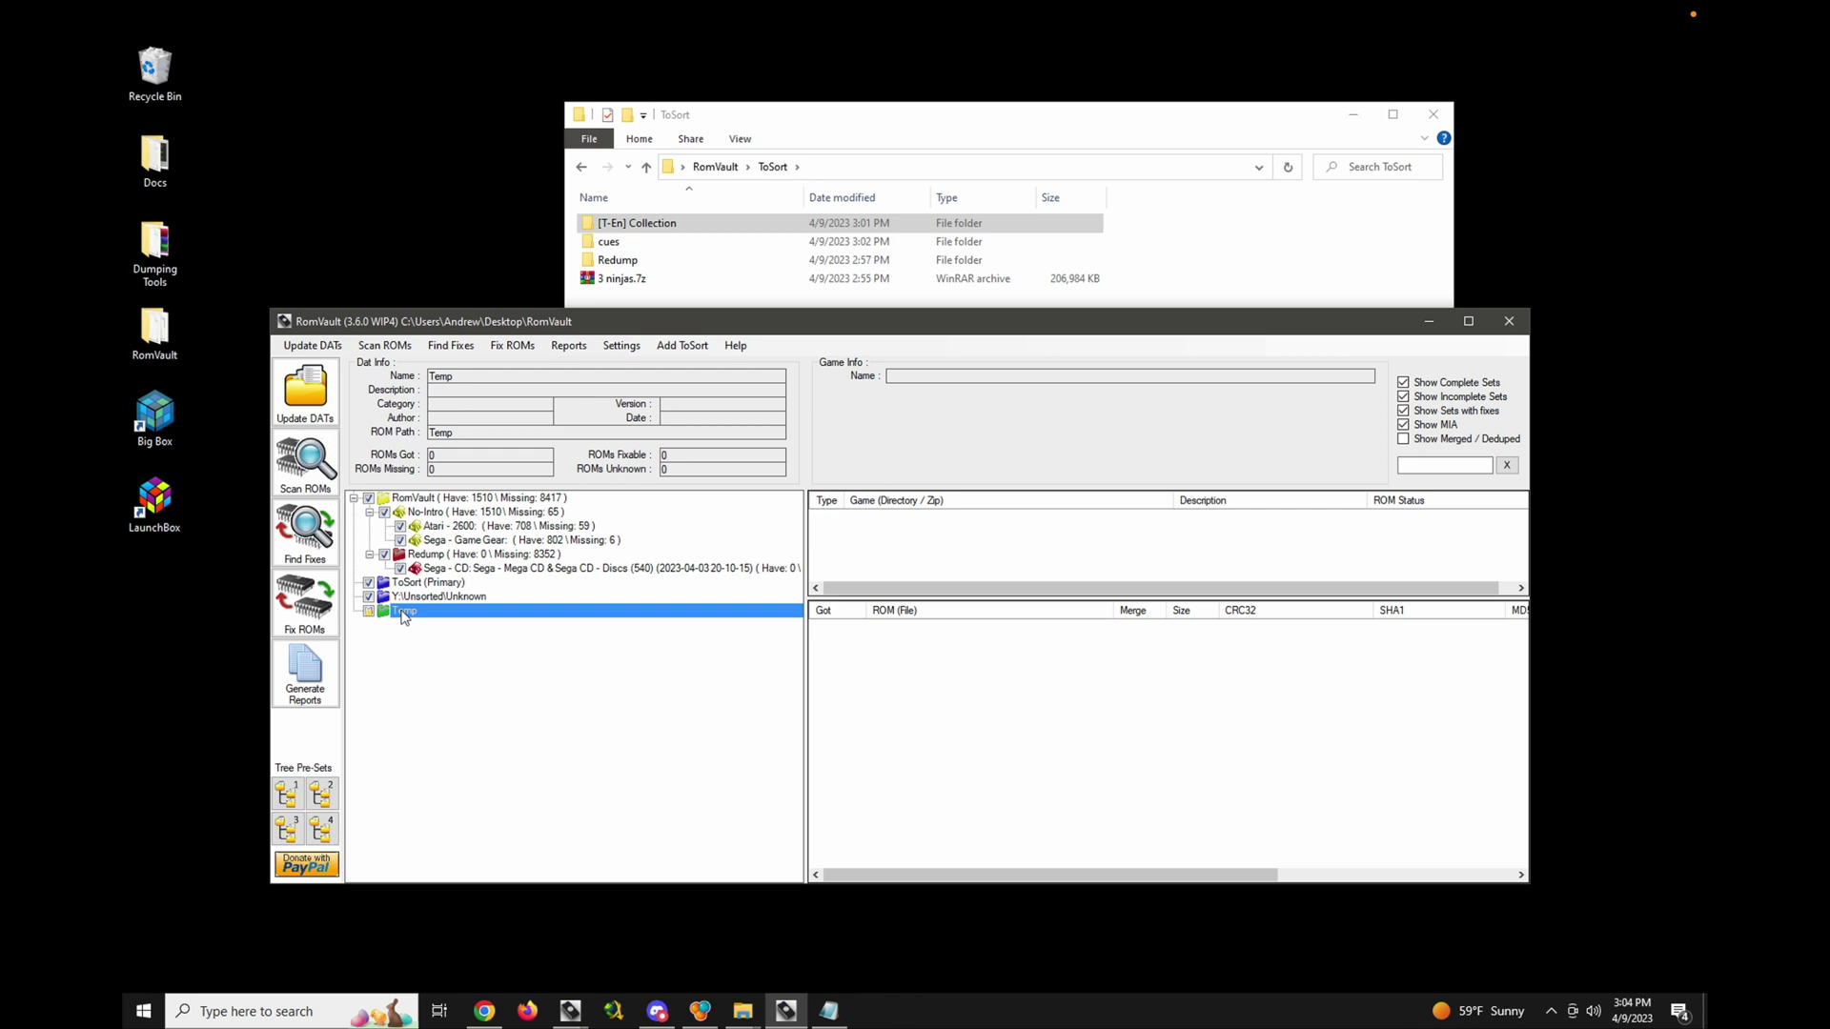
{"action": "right_click", "coordinate": [402, 613]}
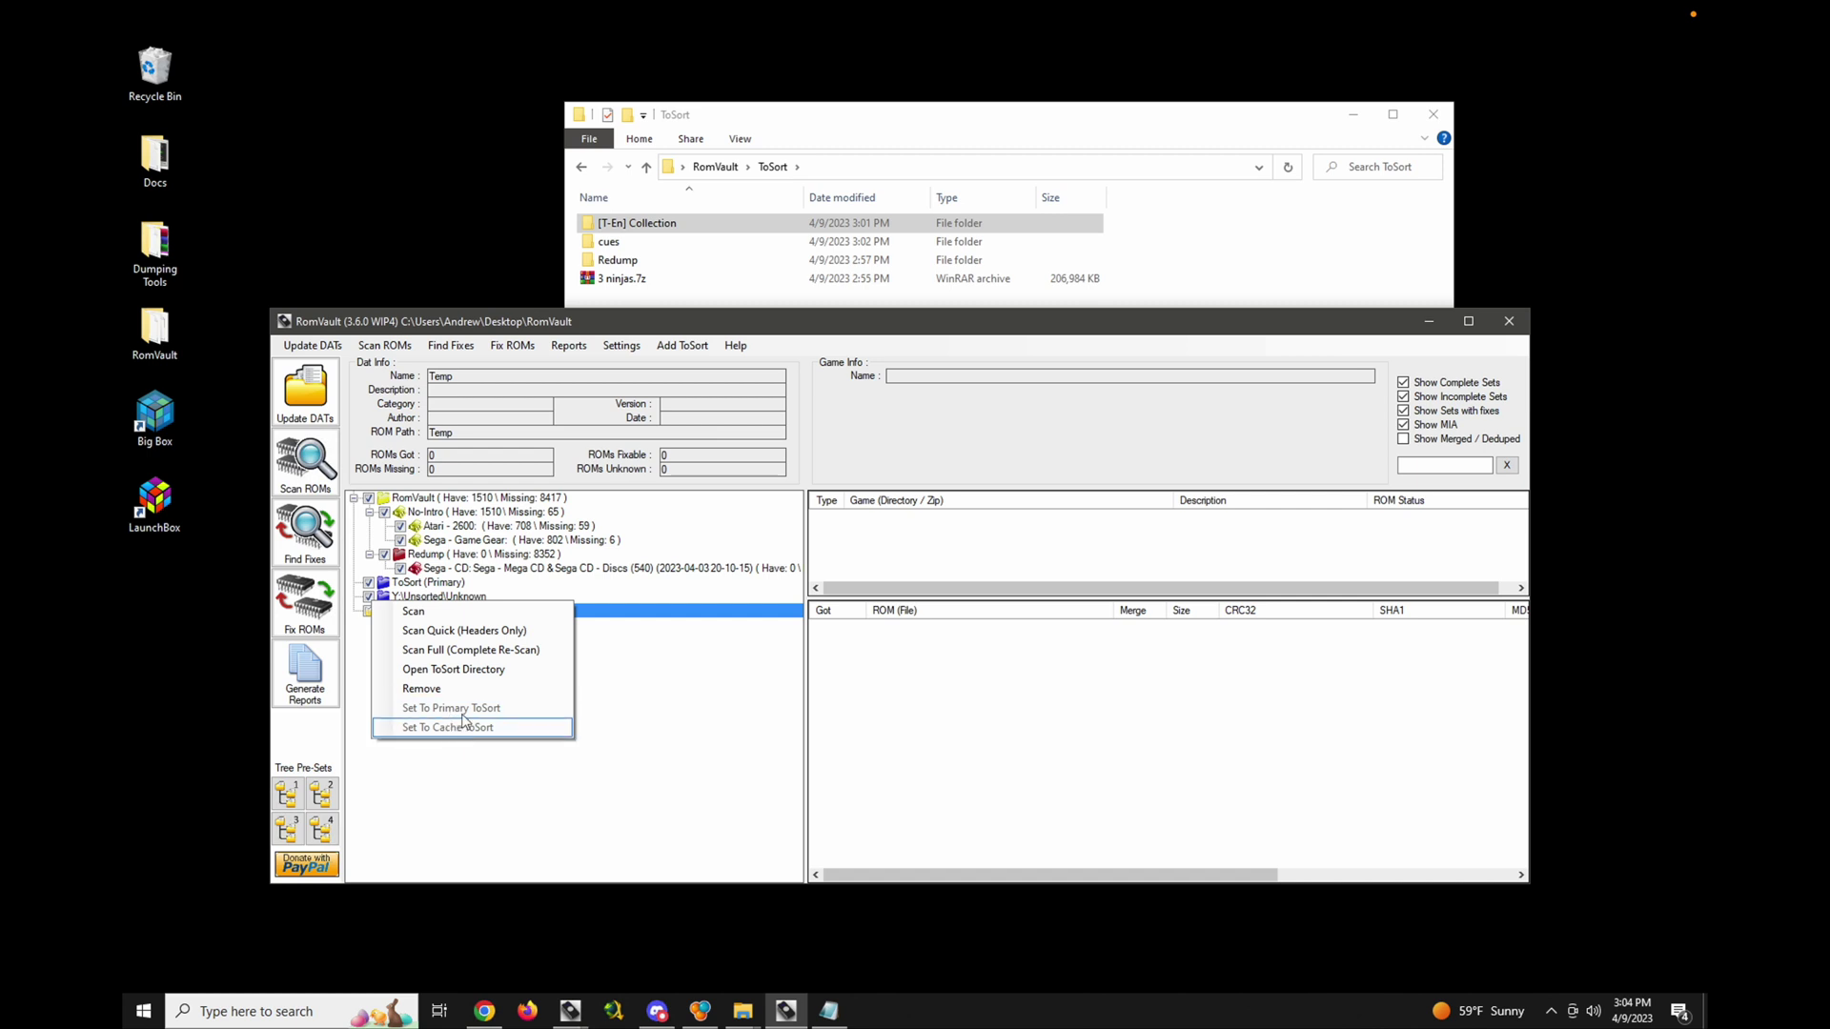
{"action": "left_click", "coordinate": [637, 684]}
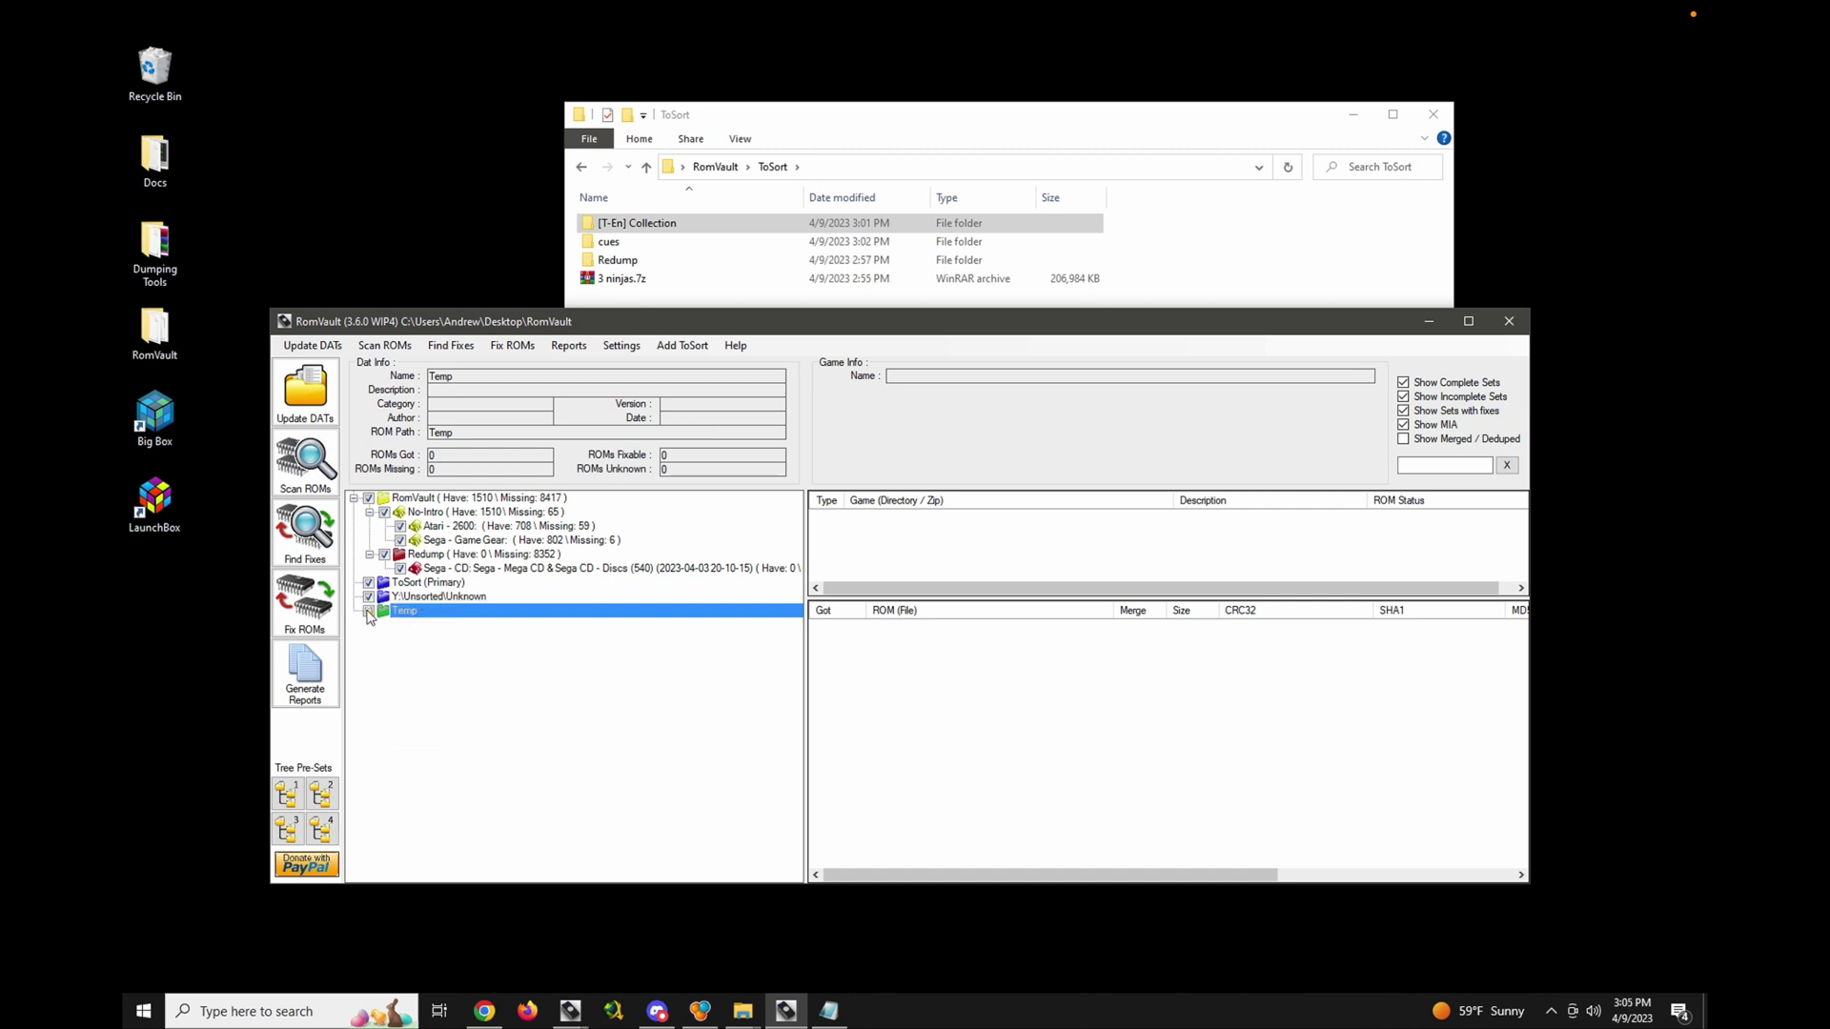
{"action": "left_click", "coordinate": [369, 612]}
{"action": "right_click", "coordinate": [410, 614]}
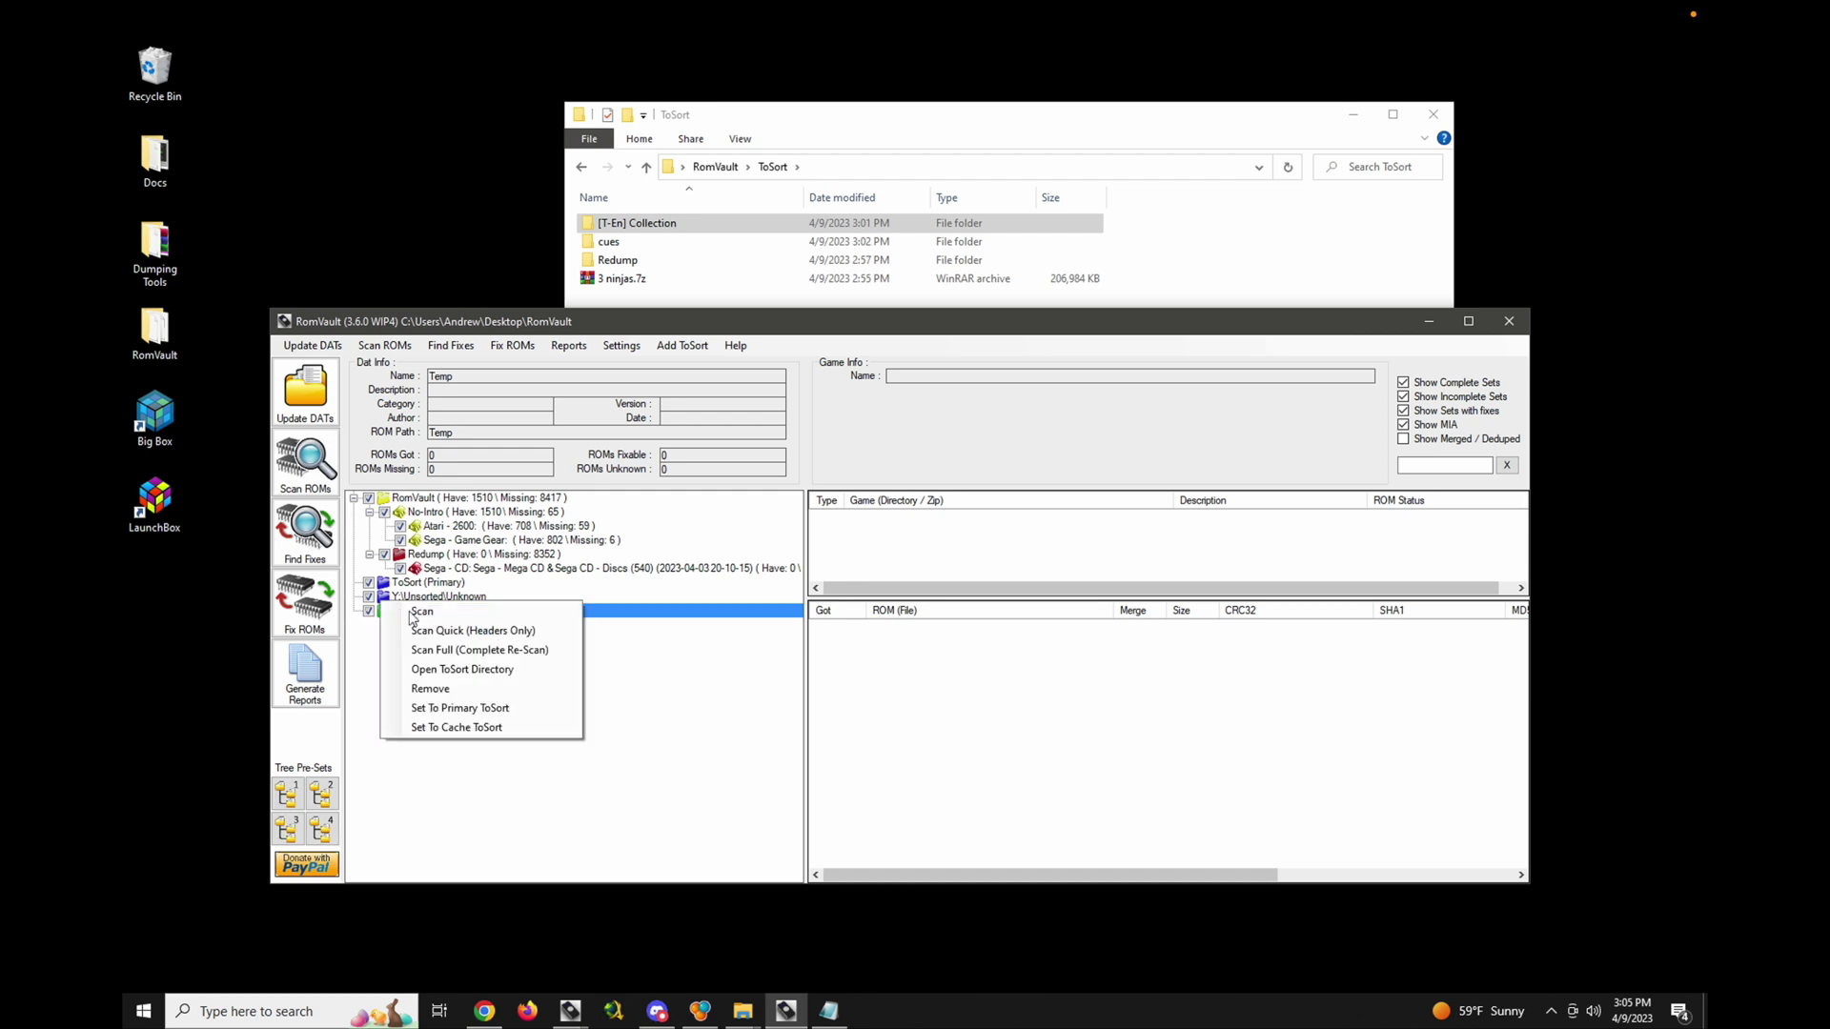
{"action": "left_click", "coordinate": [452, 727]}
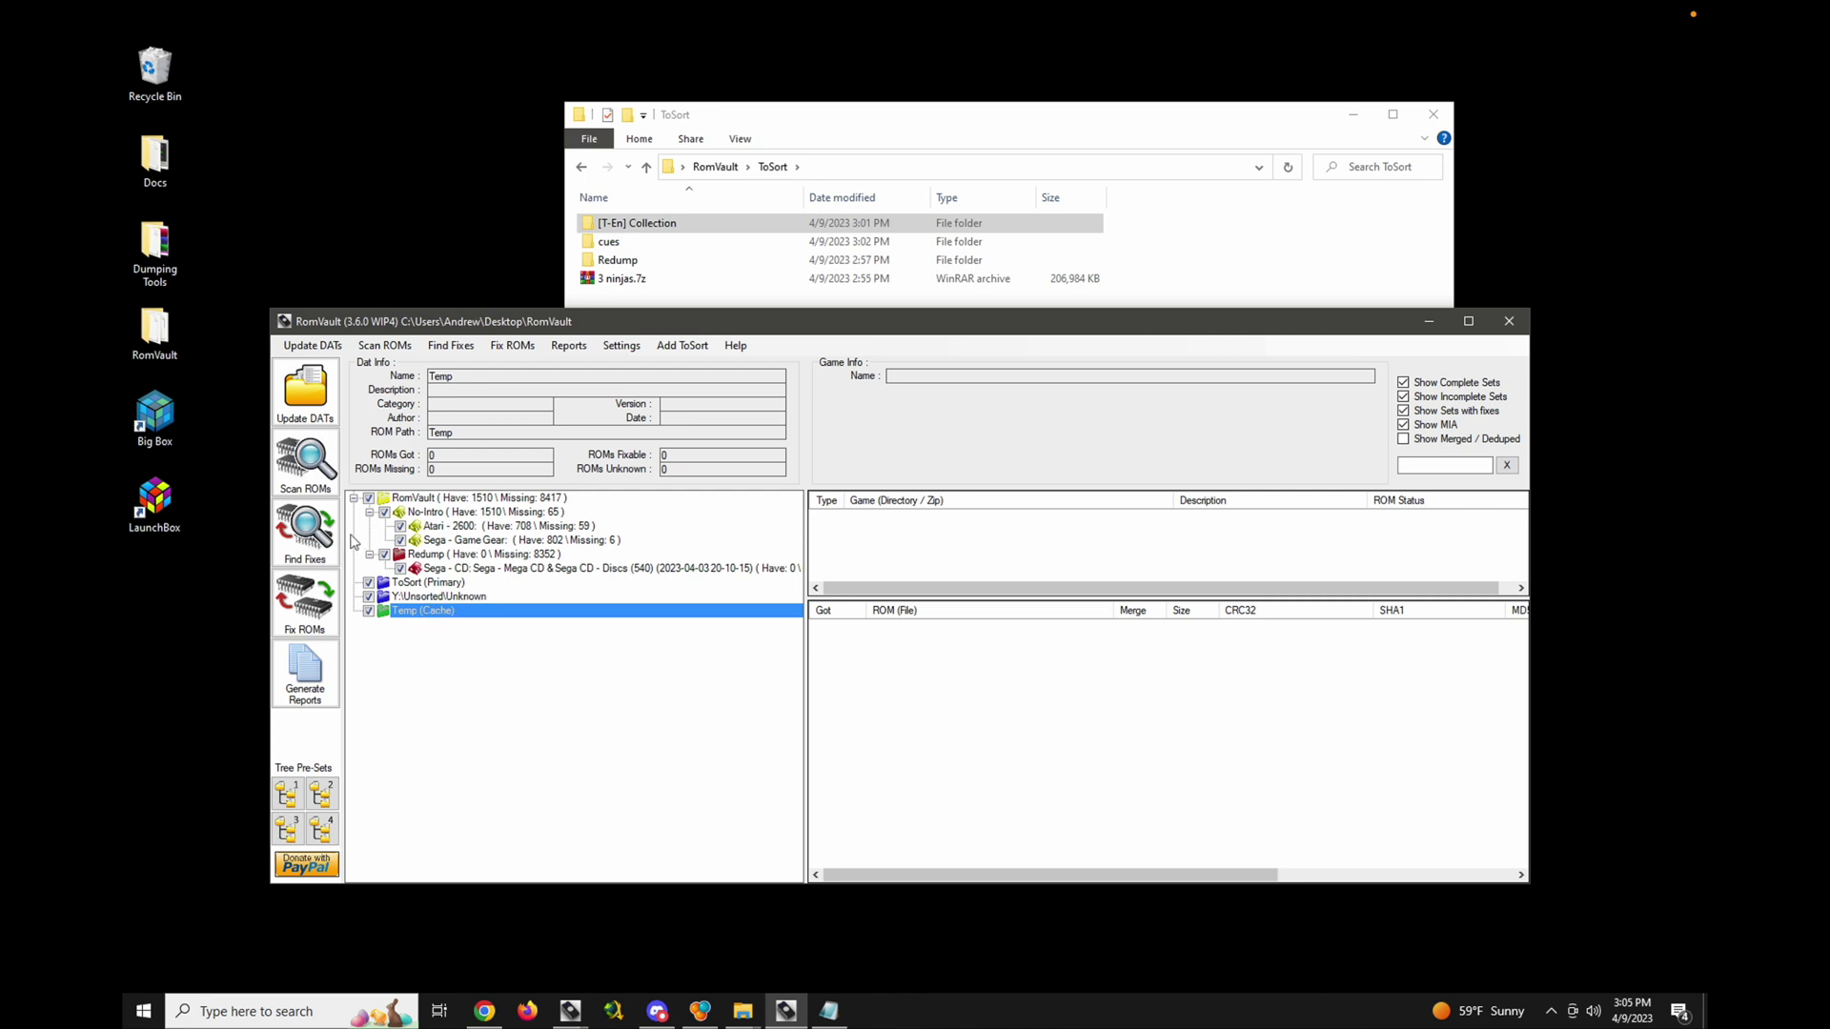
{"action": "left_click", "coordinate": [310, 463]}
- Run Find Fixes on the Sega - CD DAT, then review Y:\Unsorted\Unknown and ToSort contents
{"action": "left_click", "coordinate": [511, 570]}
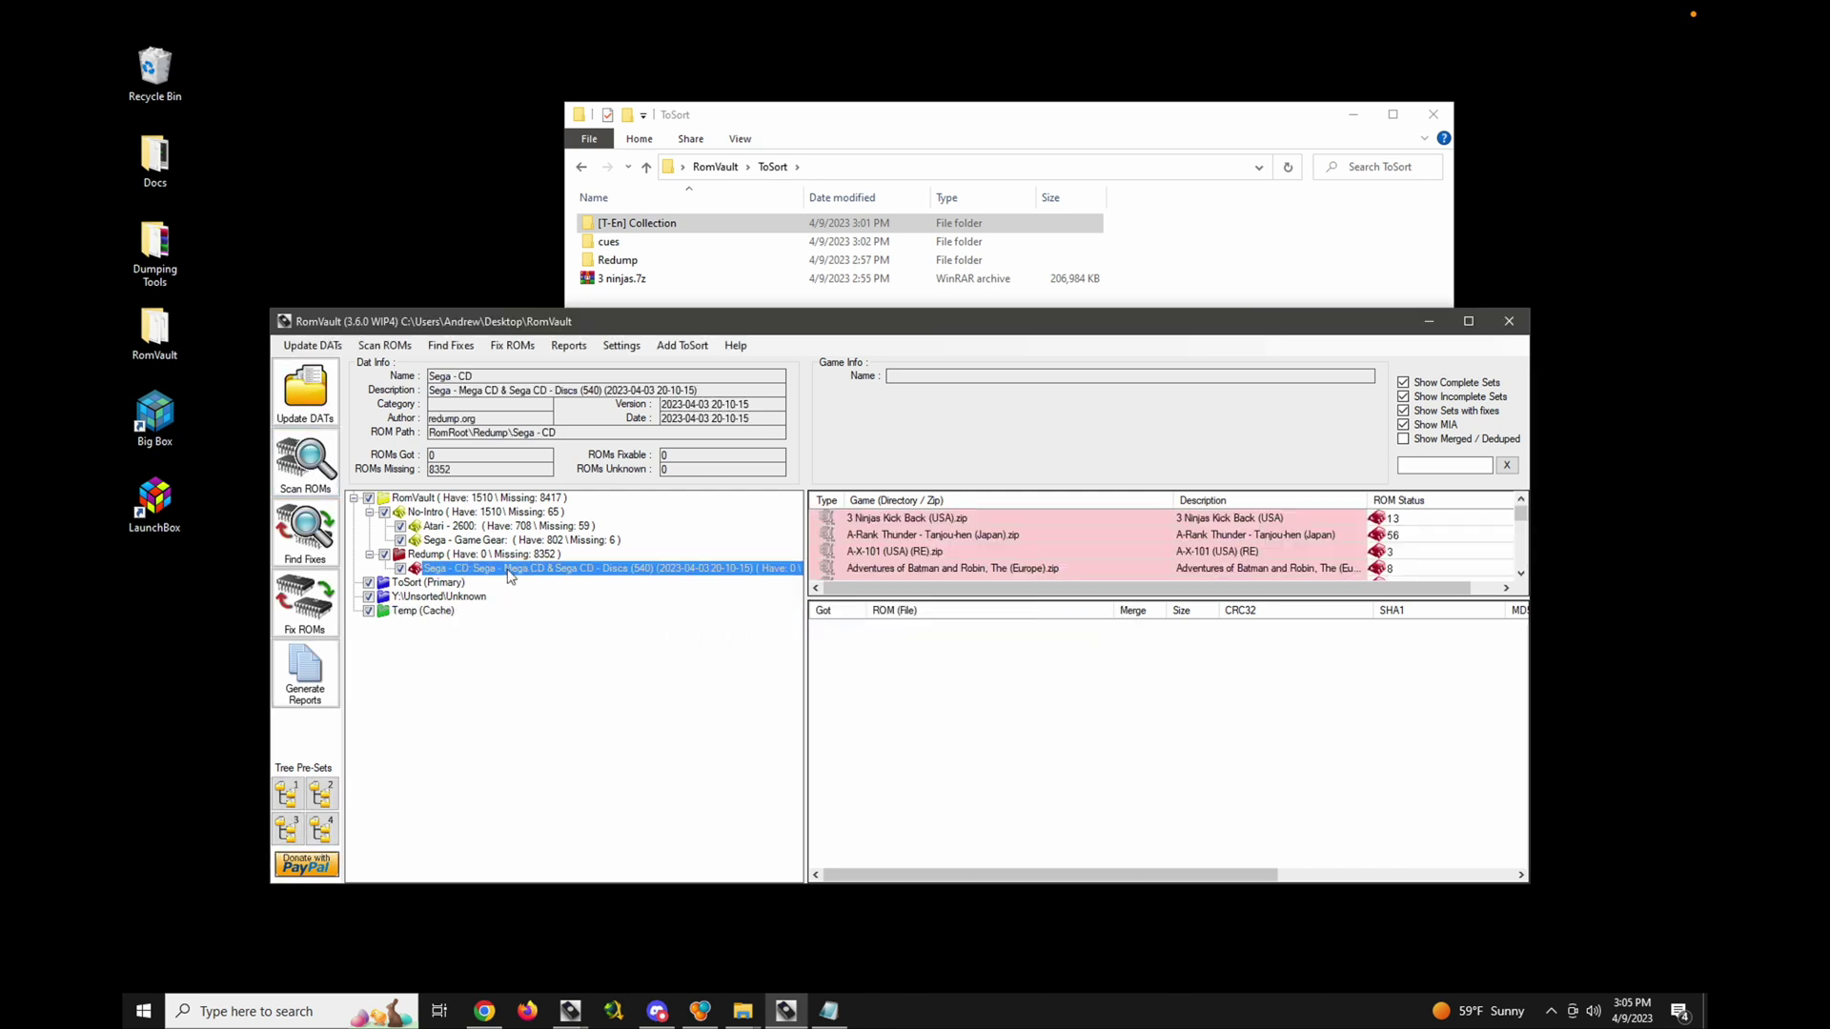
{"action": "left_click", "coordinate": [312, 534]}
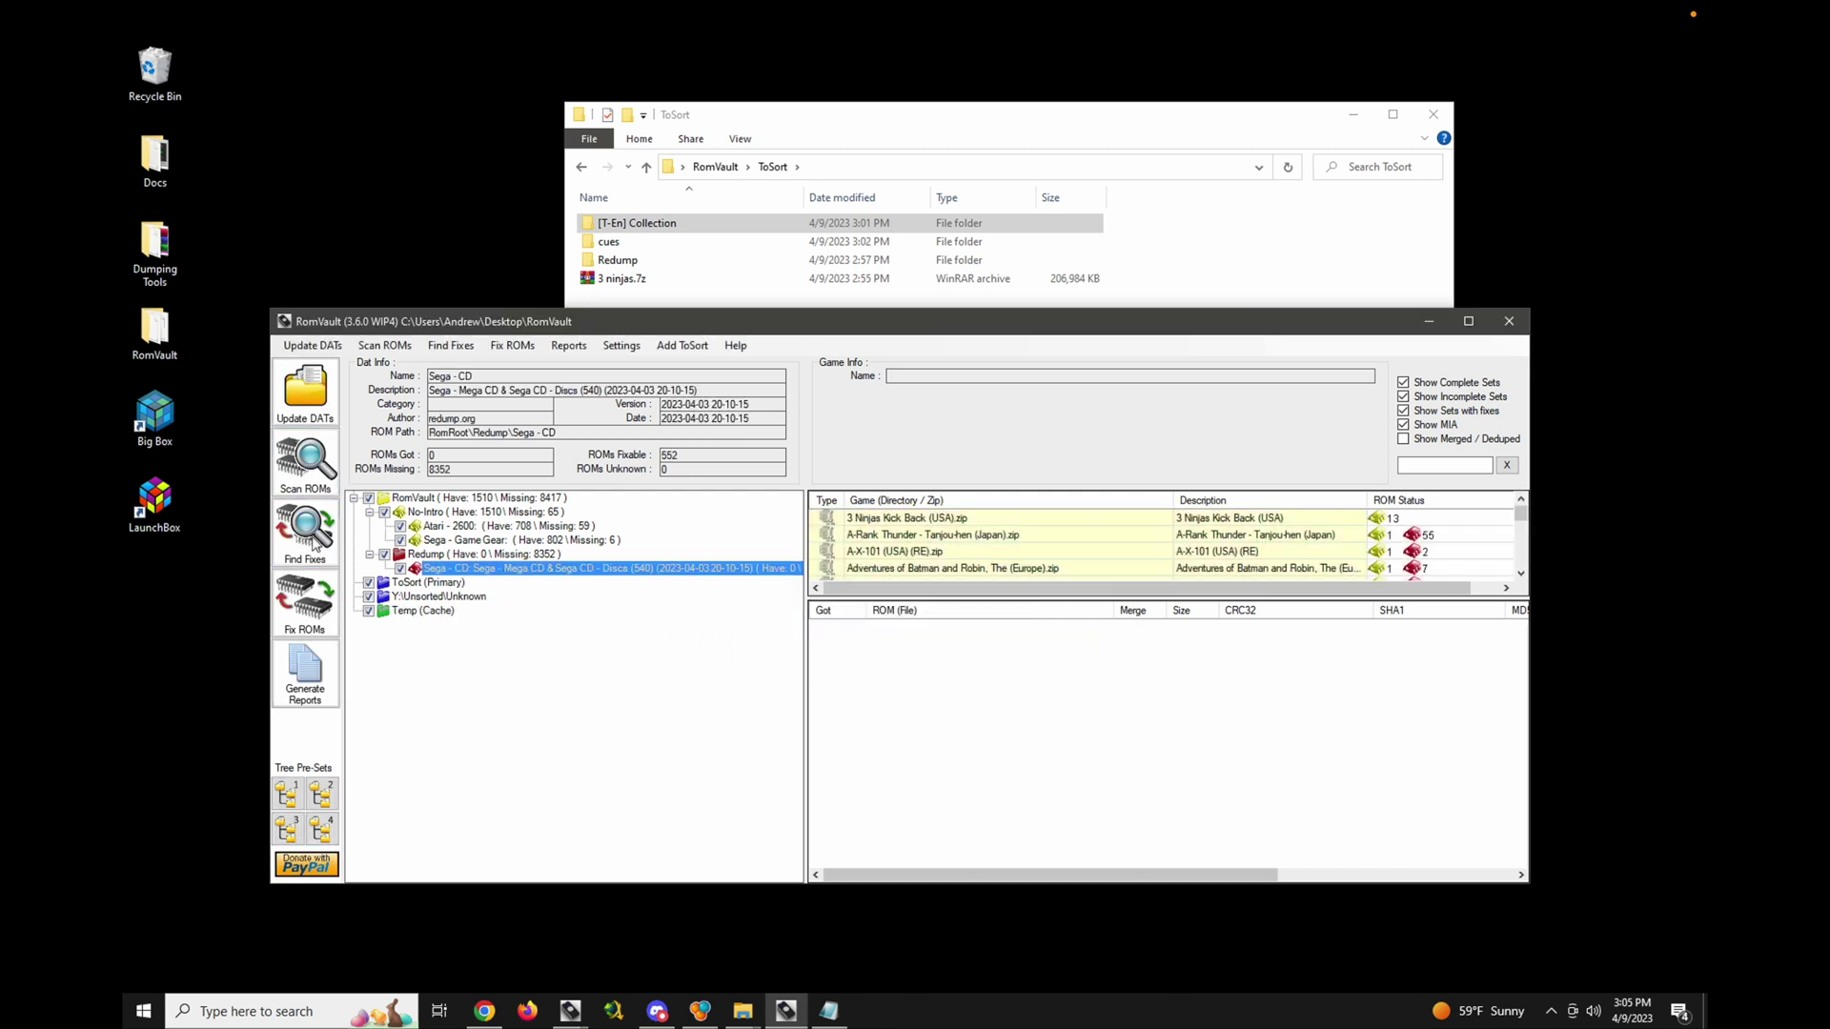
{"action": "left_click_drag", "start_coordinate": [1000, 598], "coordinate": [998, 682]}
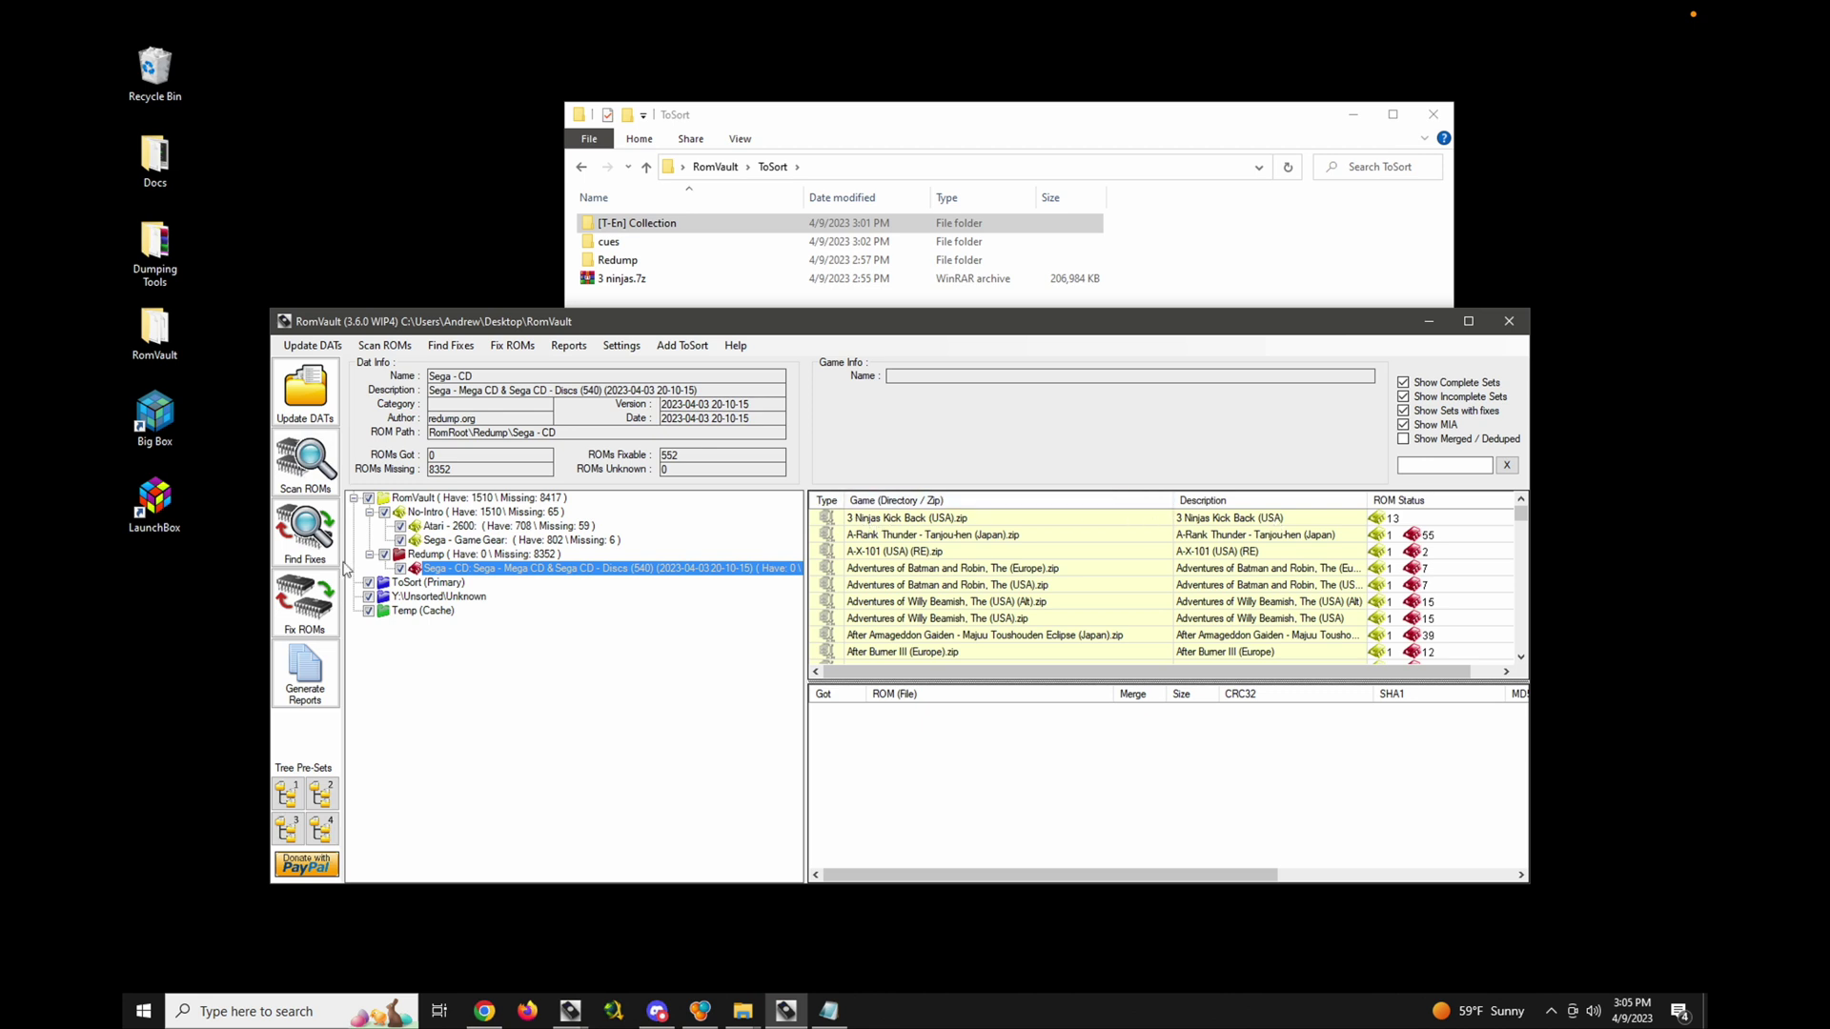
{"action": "left_click", "coordinate": [434, 597]}
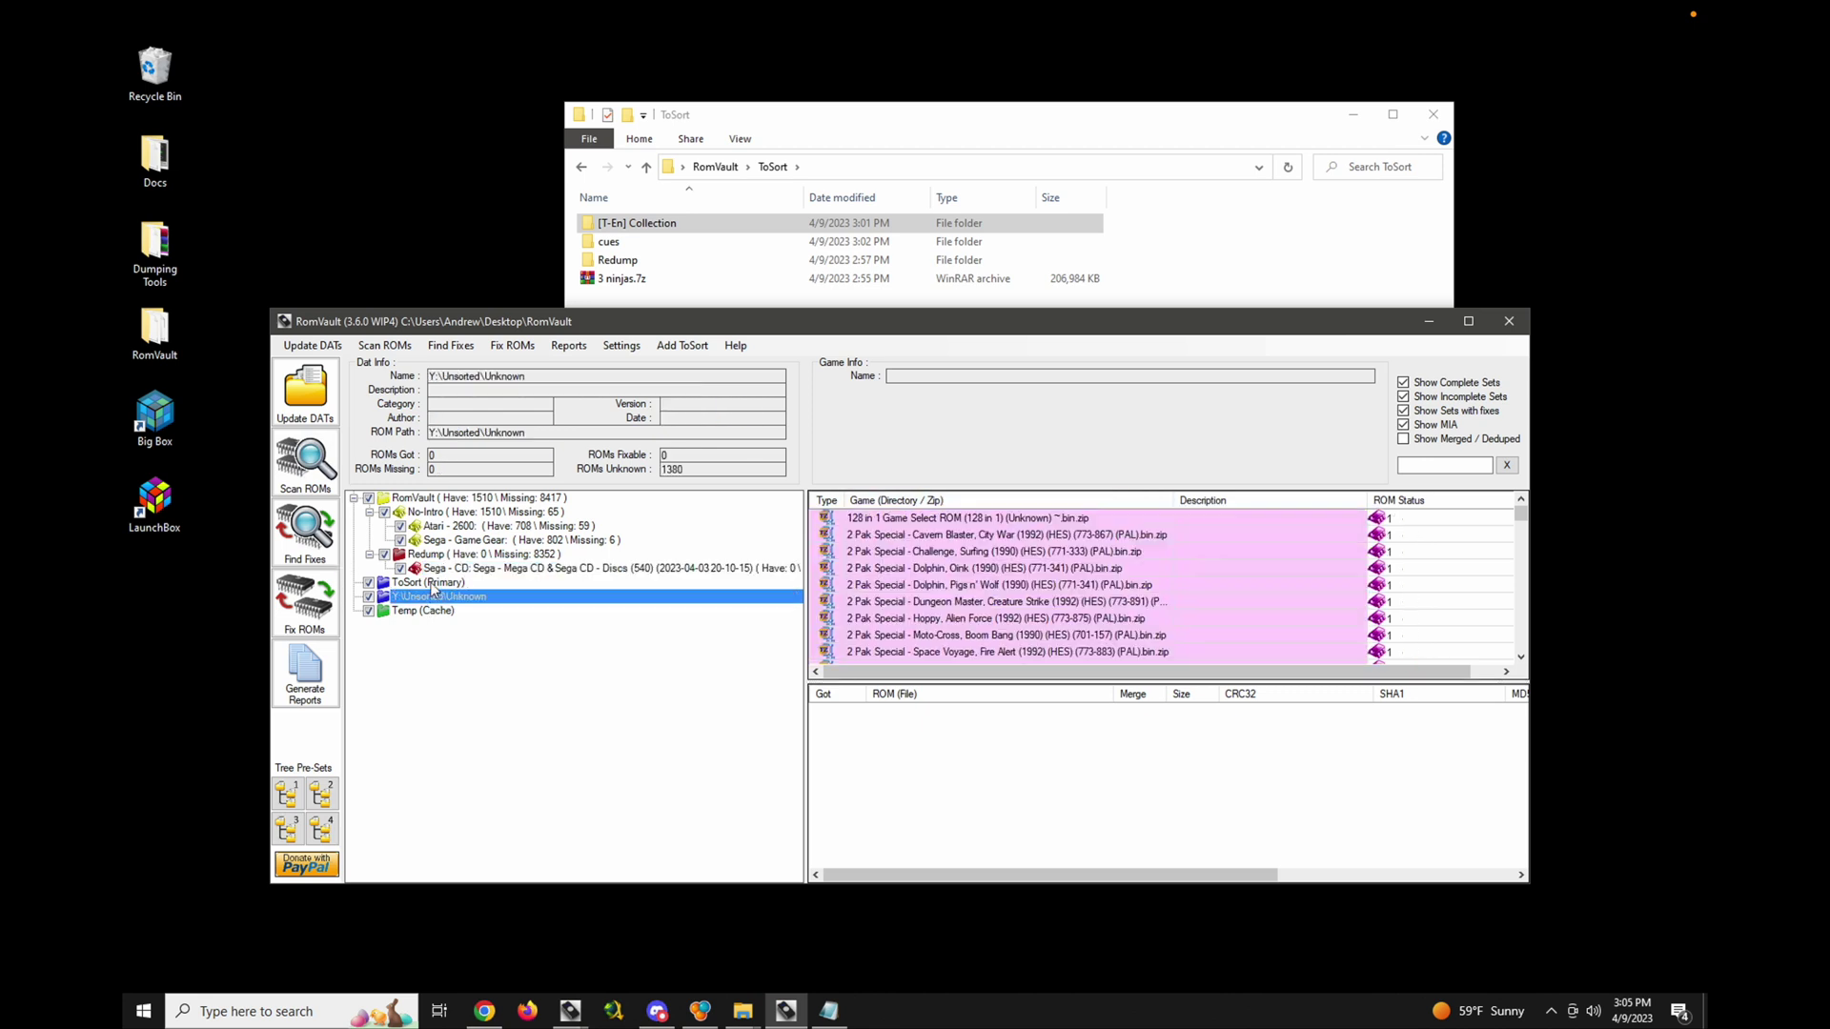
{"action": "left_click", "coordinate": [433, 582]}
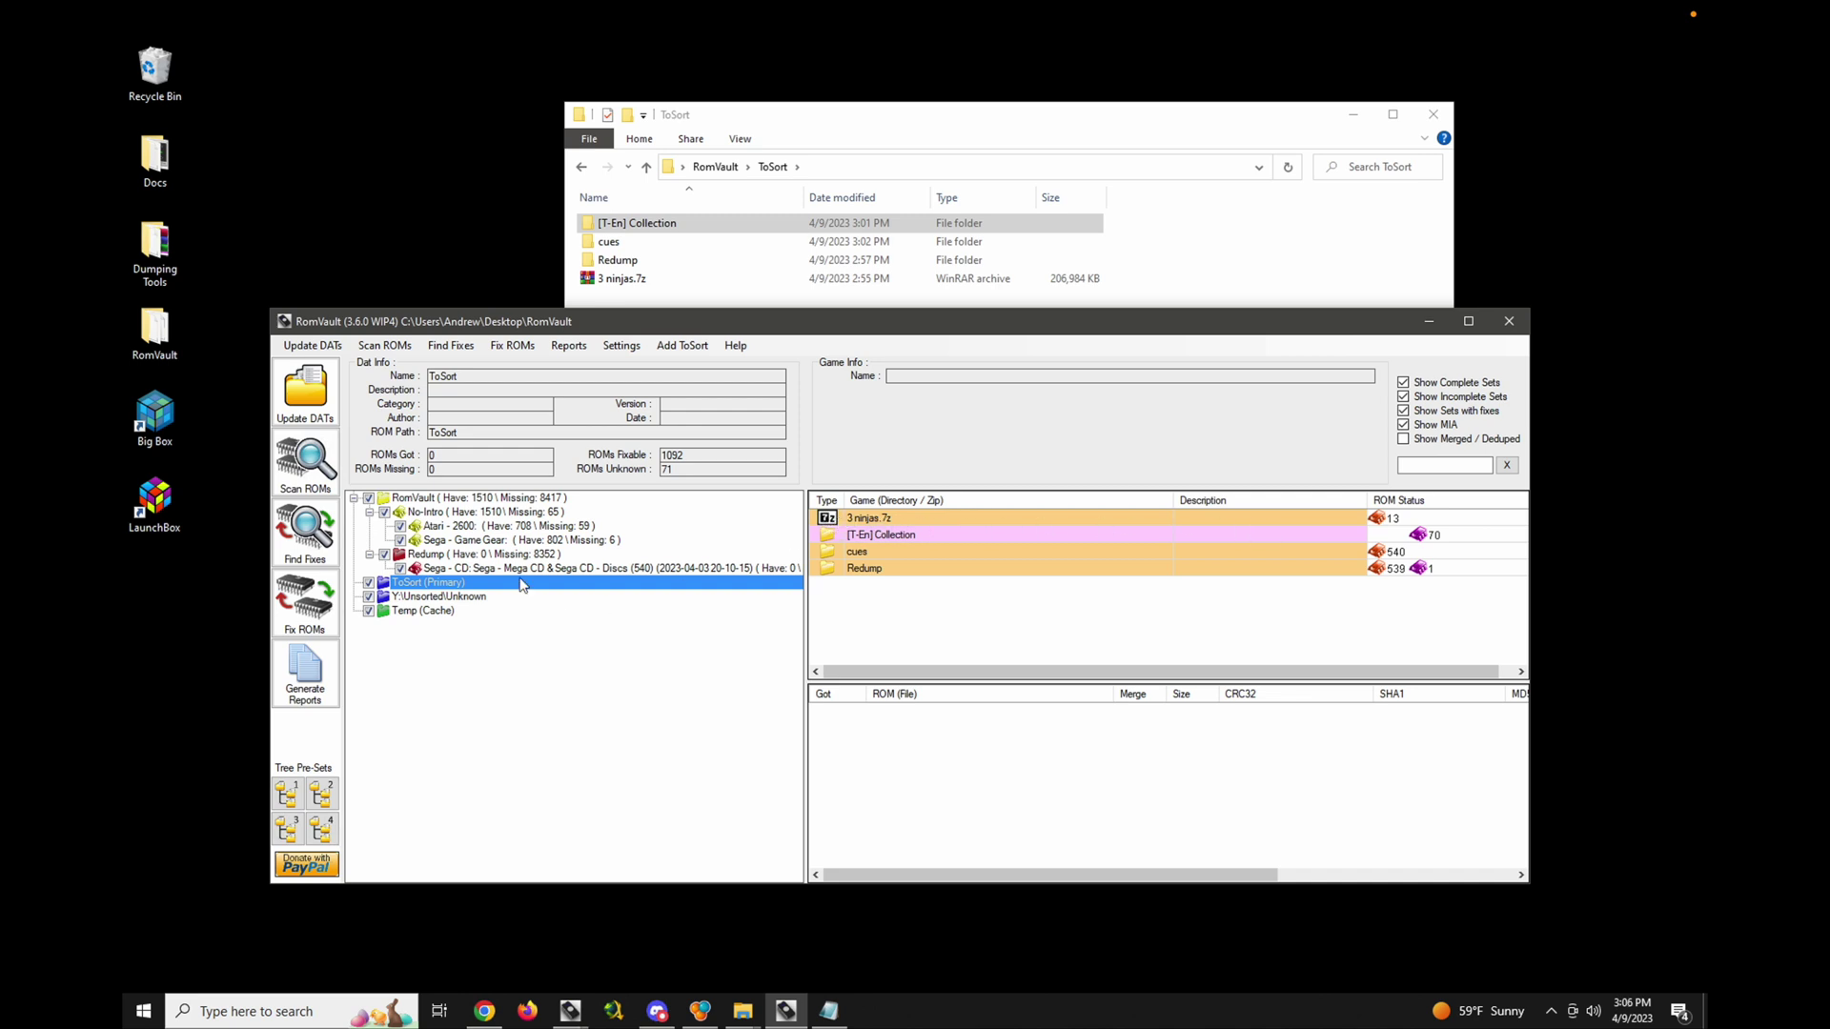
{"action": "left_click", "coordinate": [715, 167]}
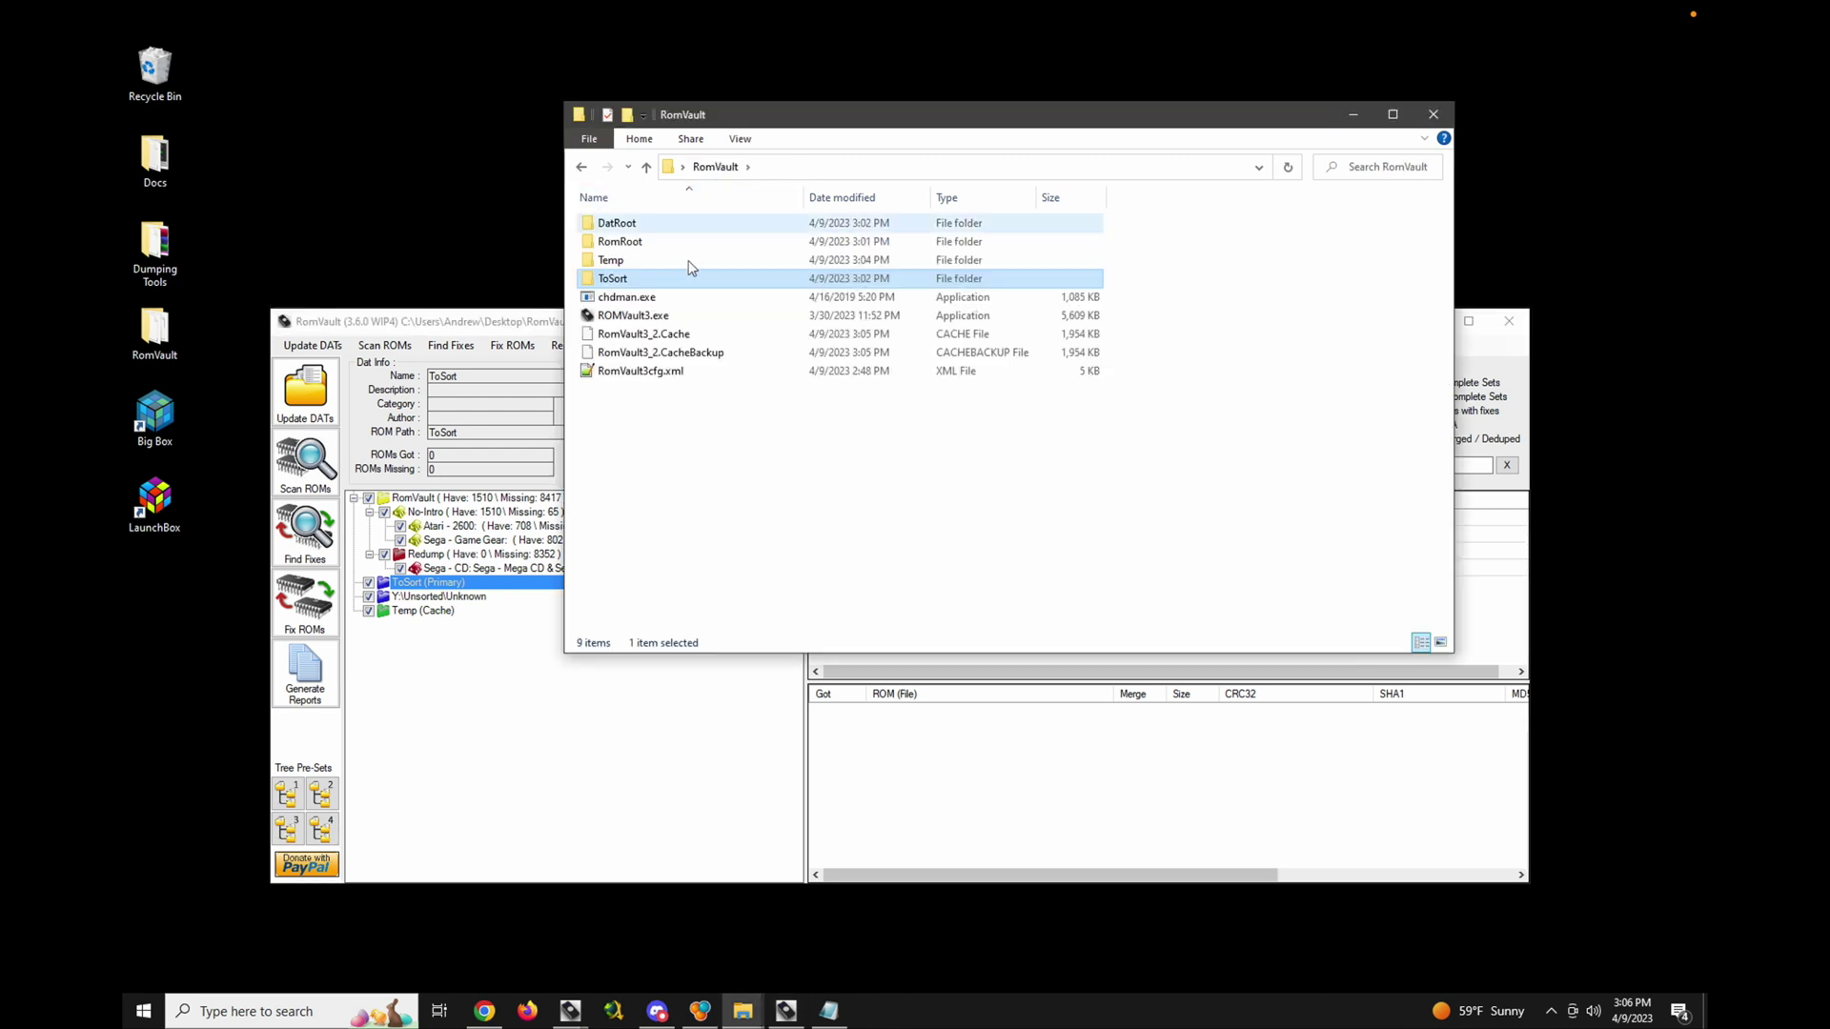
- Open the Temp cache folder in Explorer and start the Fix ROMs run in RomVault
{"action": "double_click", "coordinate": [637, 263]}
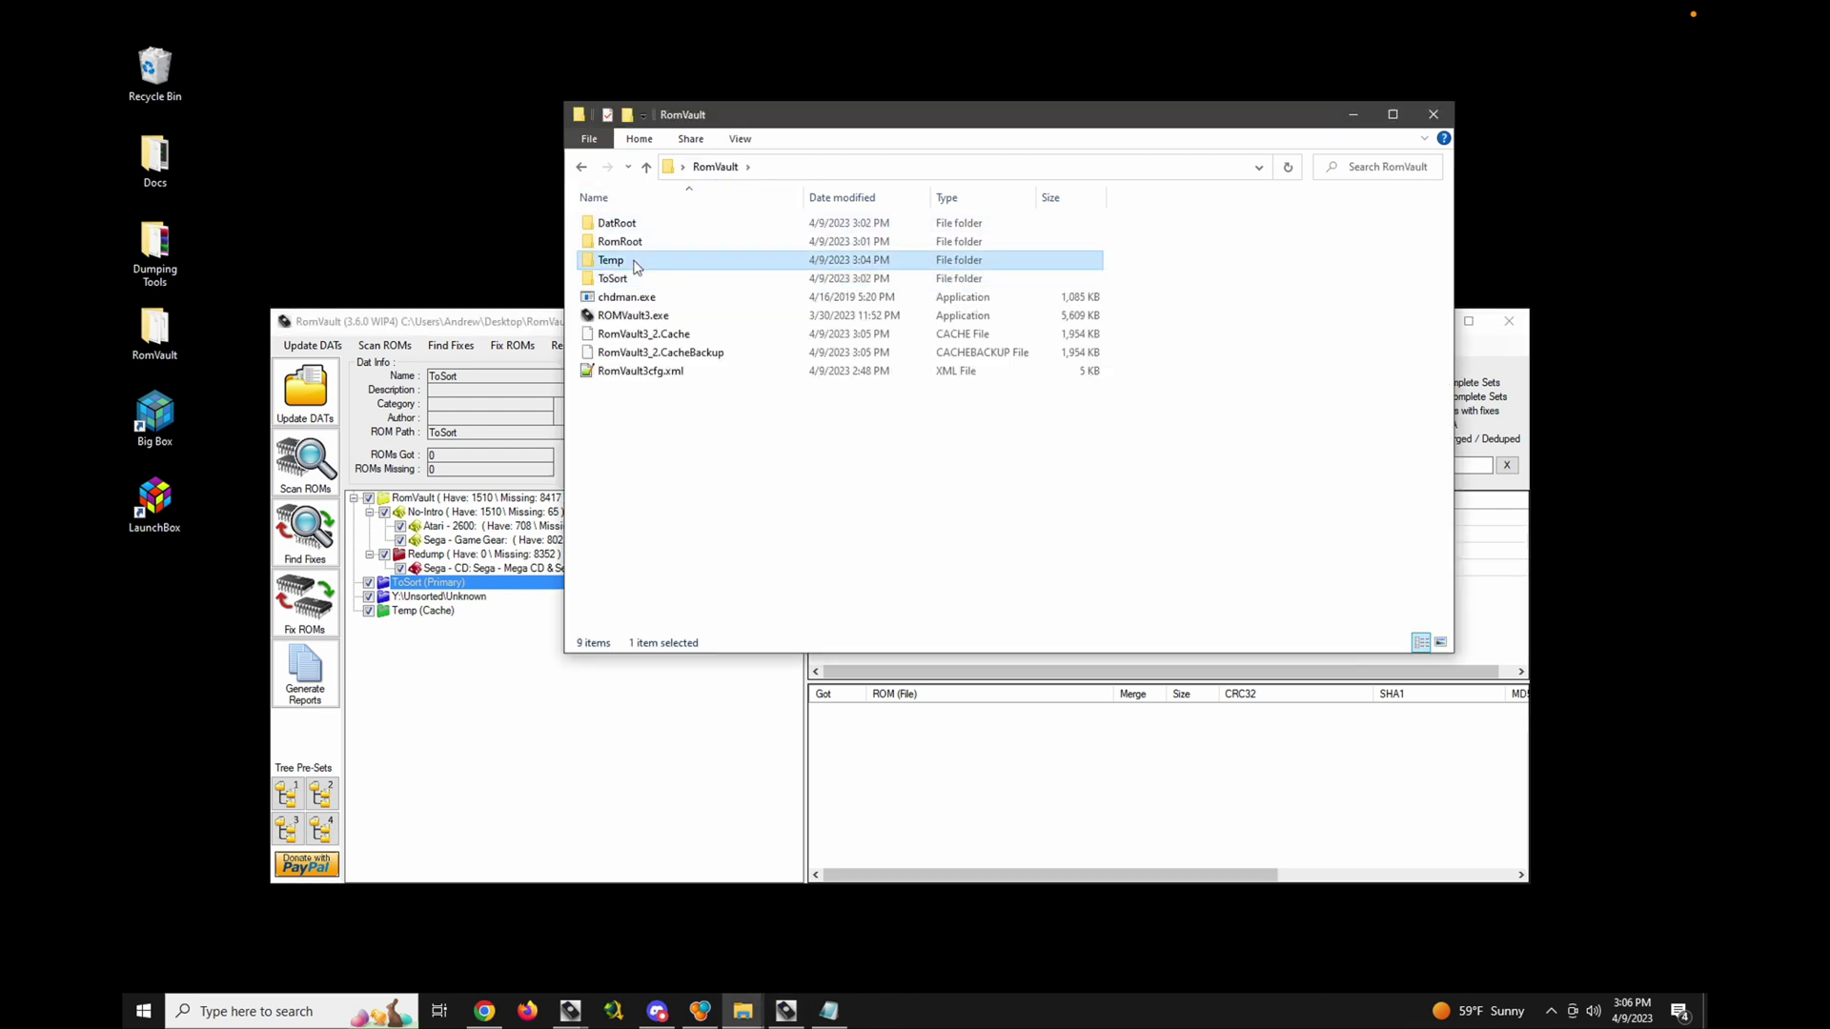
{"action": "left_click", "coordinate": [474, 715]}
{"action": "left_click", "coordinate": [313, 613]}
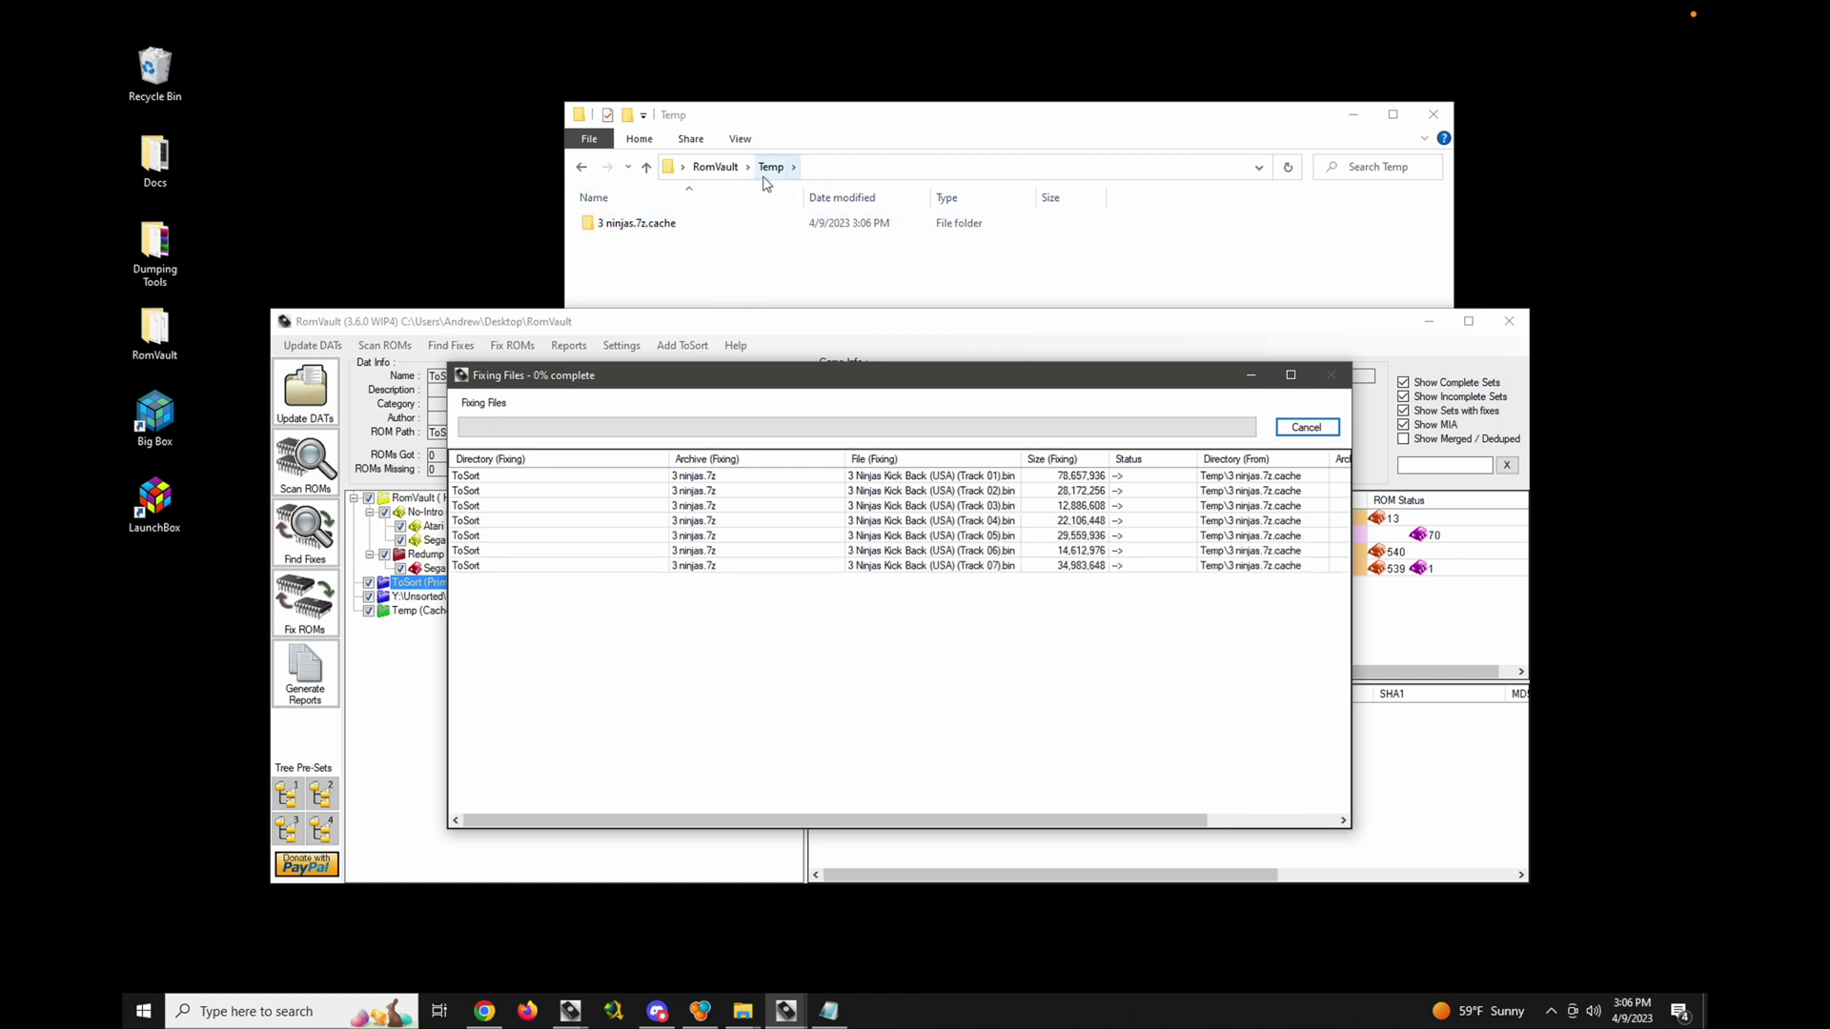
{"action": "left_click", "coordinate": [630, 327]}
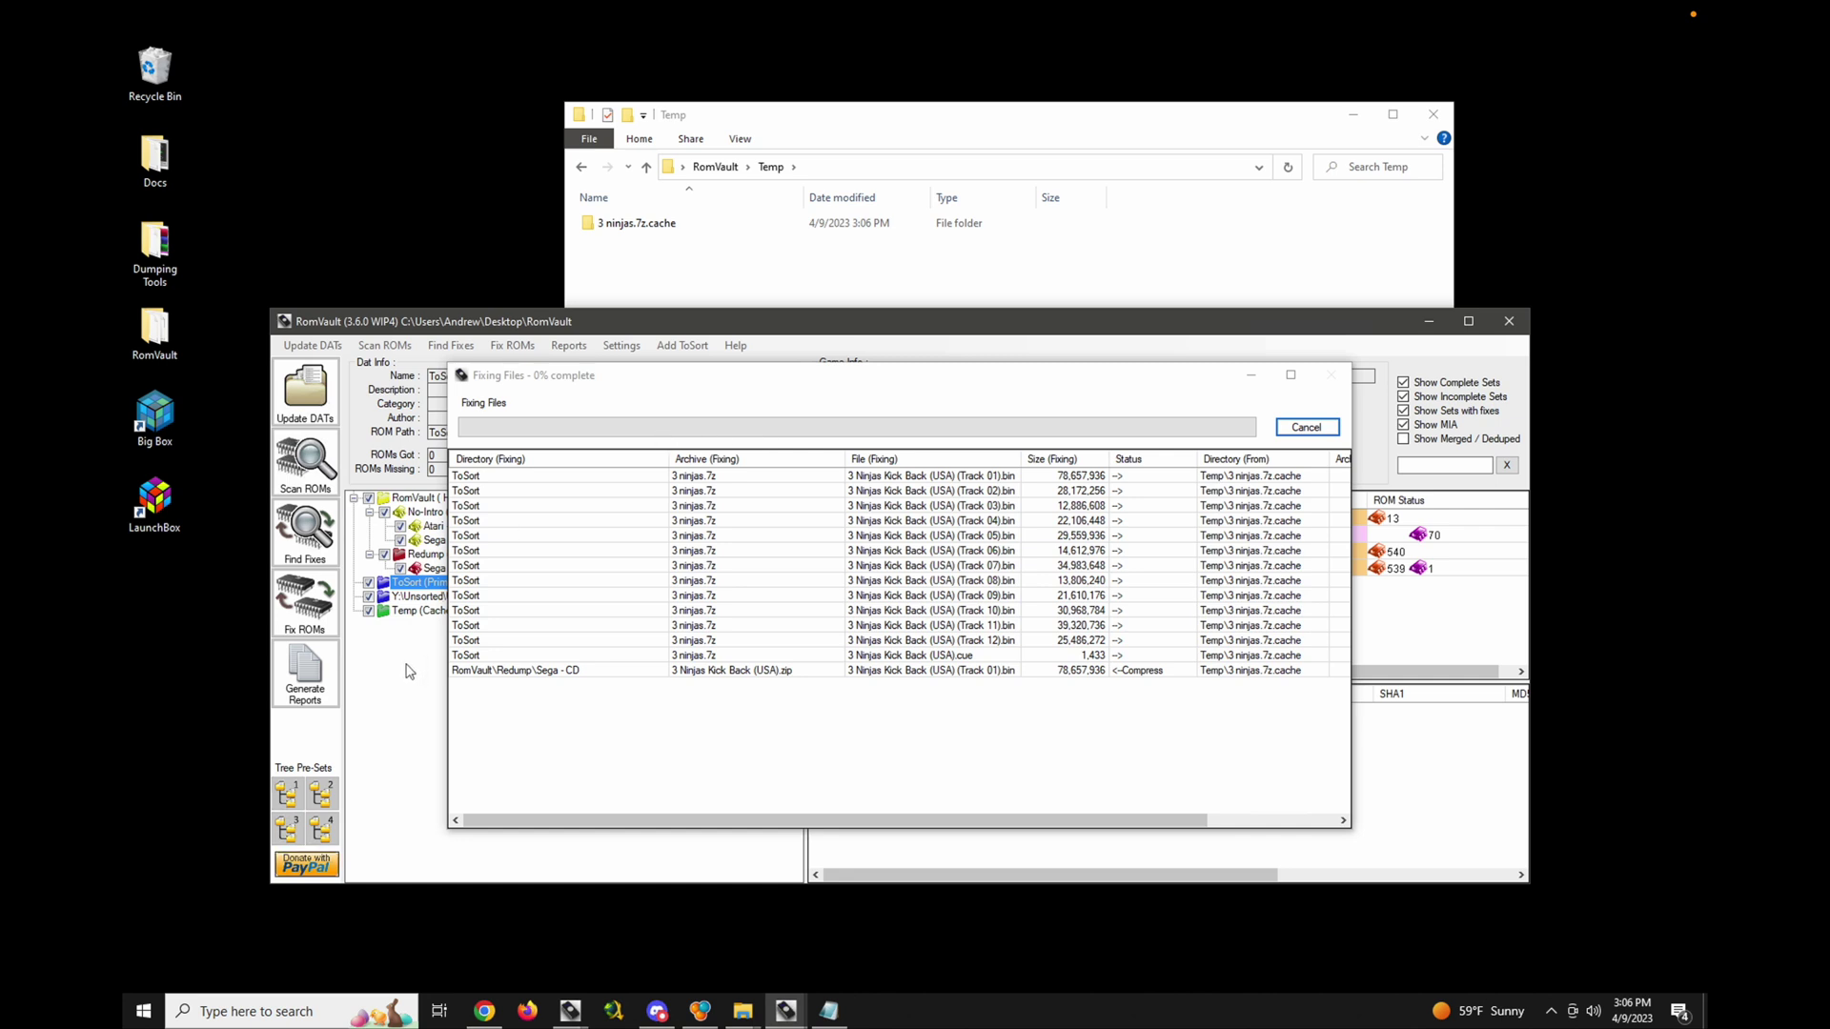
- Browse Explorer to RomRoot\Redump\Sega - CD to watch the zips being created
{"action": "left_click", "coordinate": [744, 276]}
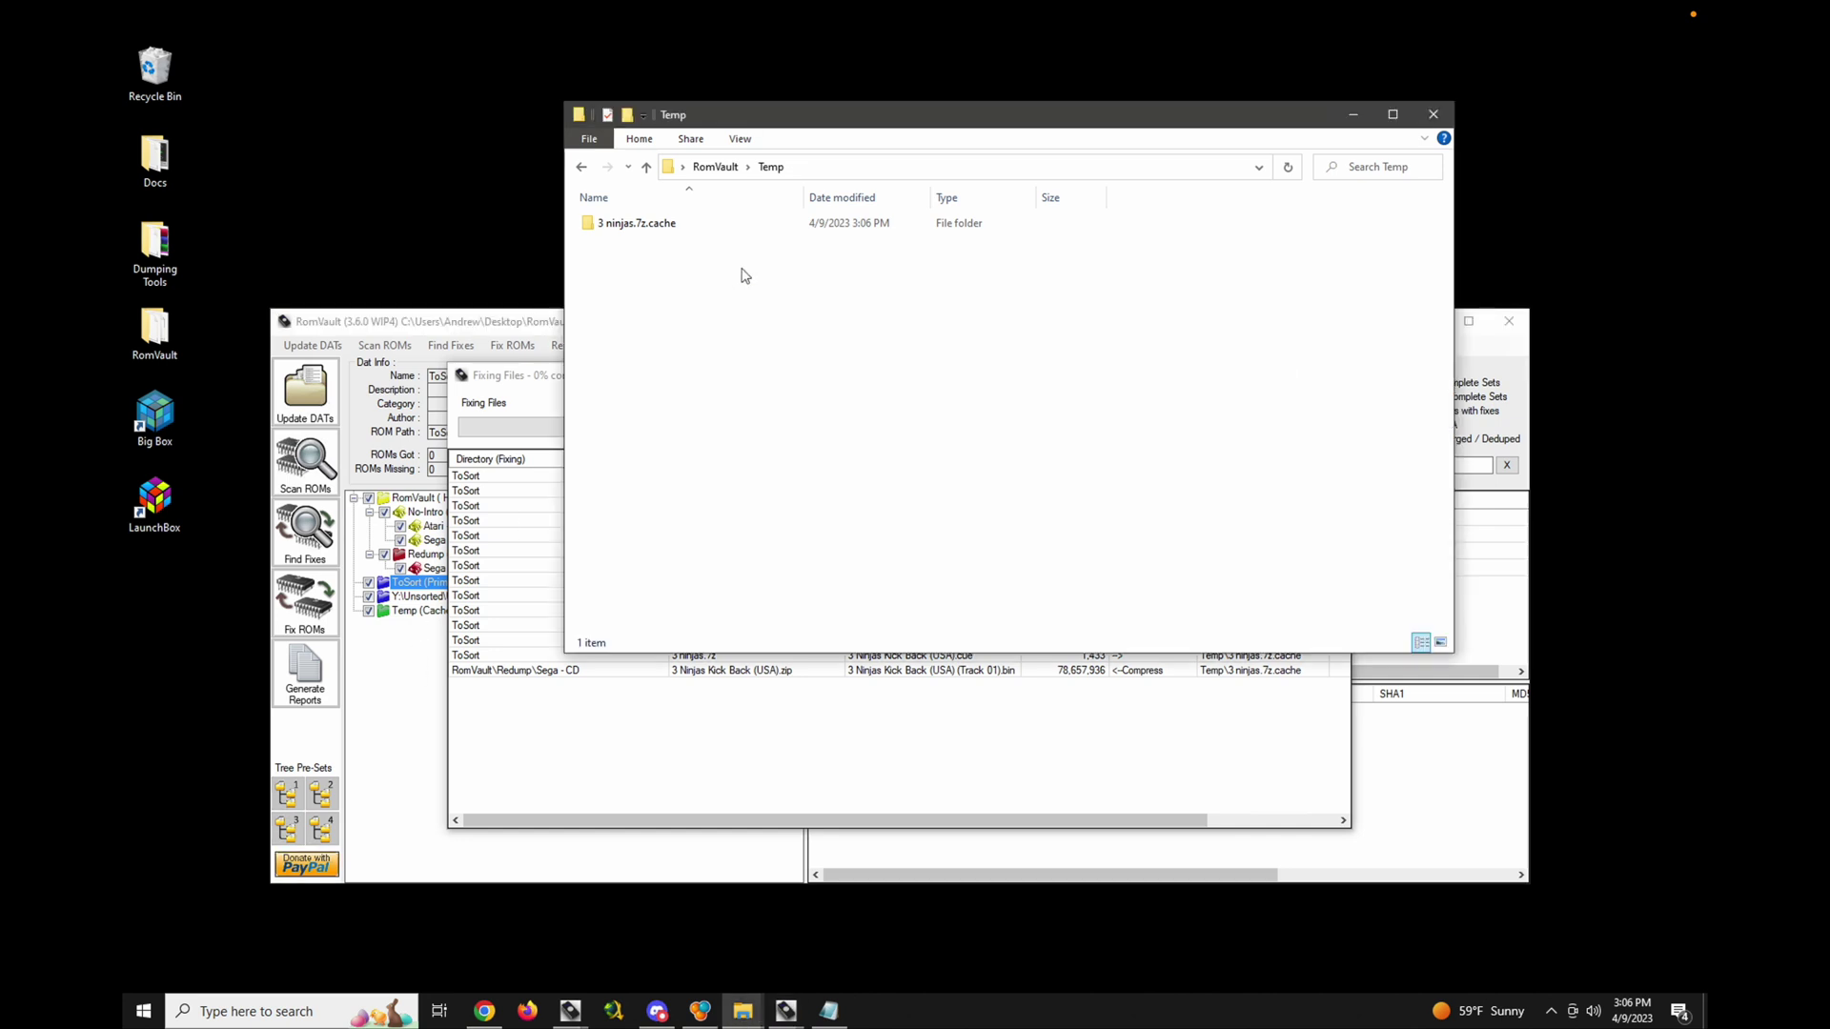
{"action": "left_click", "coordinate": [721, 169]}
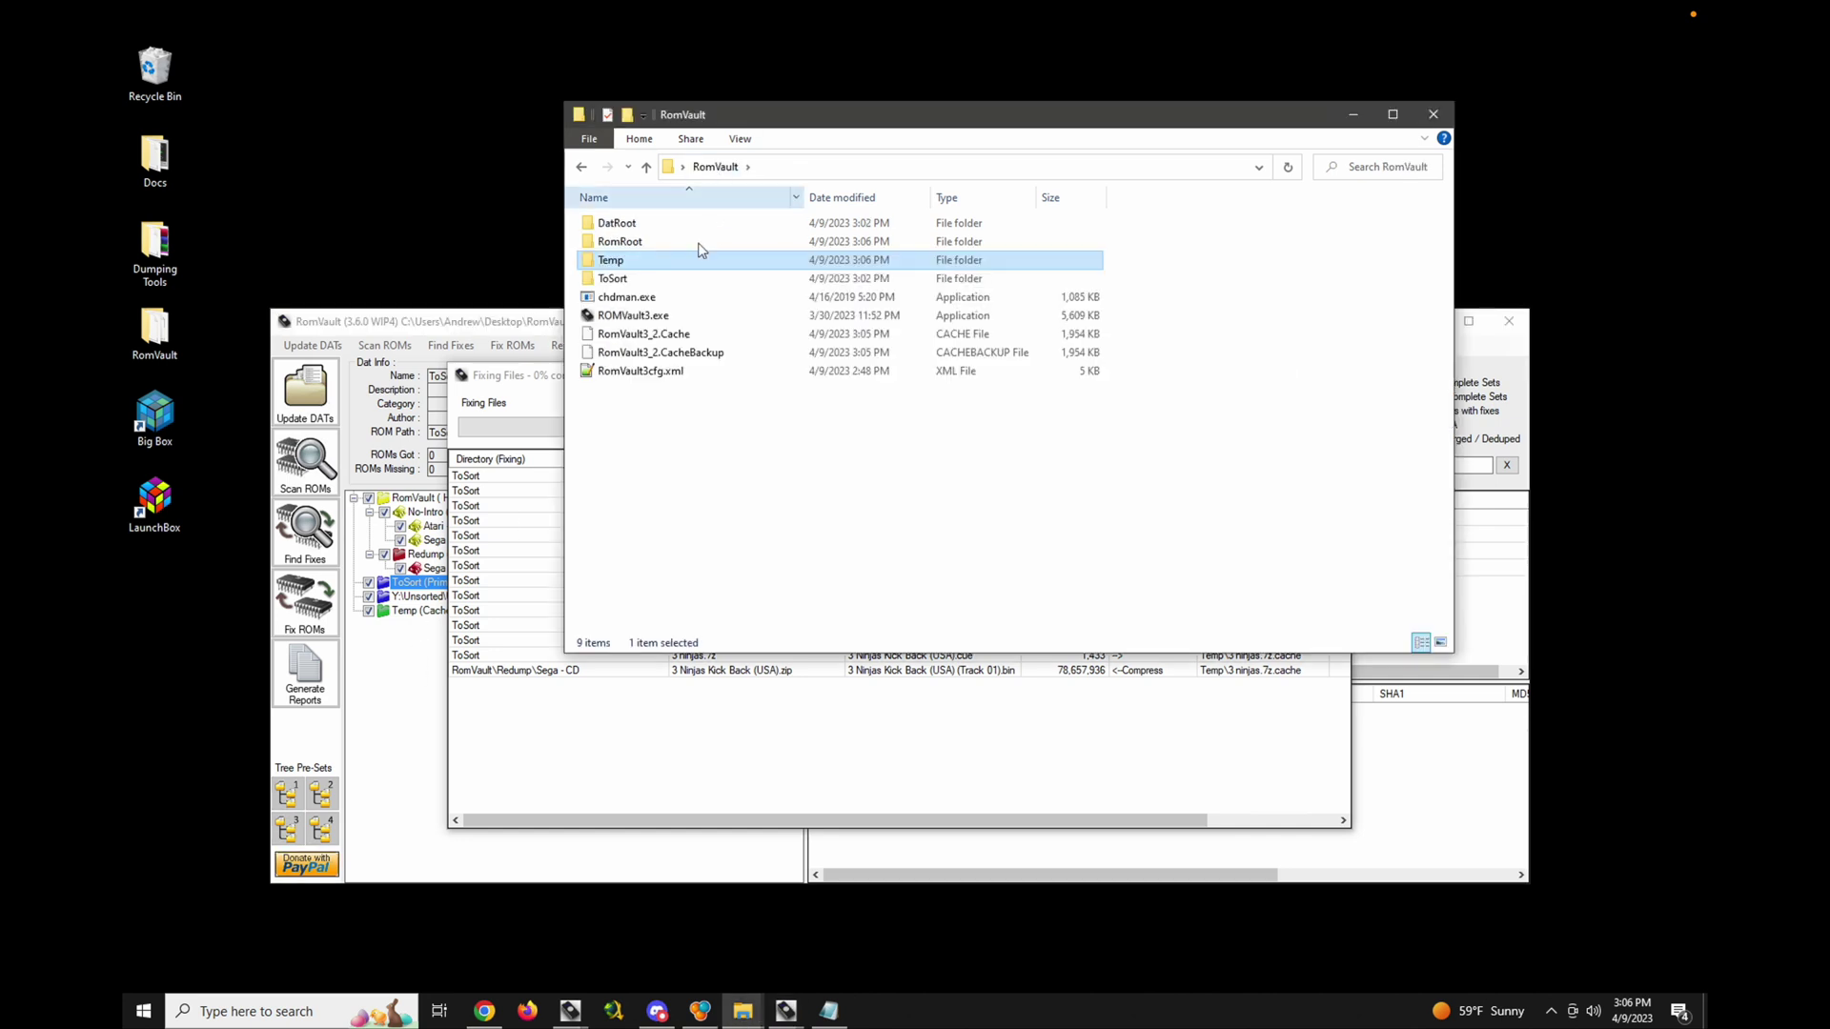
{"action": "left_click", "coordinate": [630, 246]}
{"action": "double_click", "coordinate": [630, 243]}
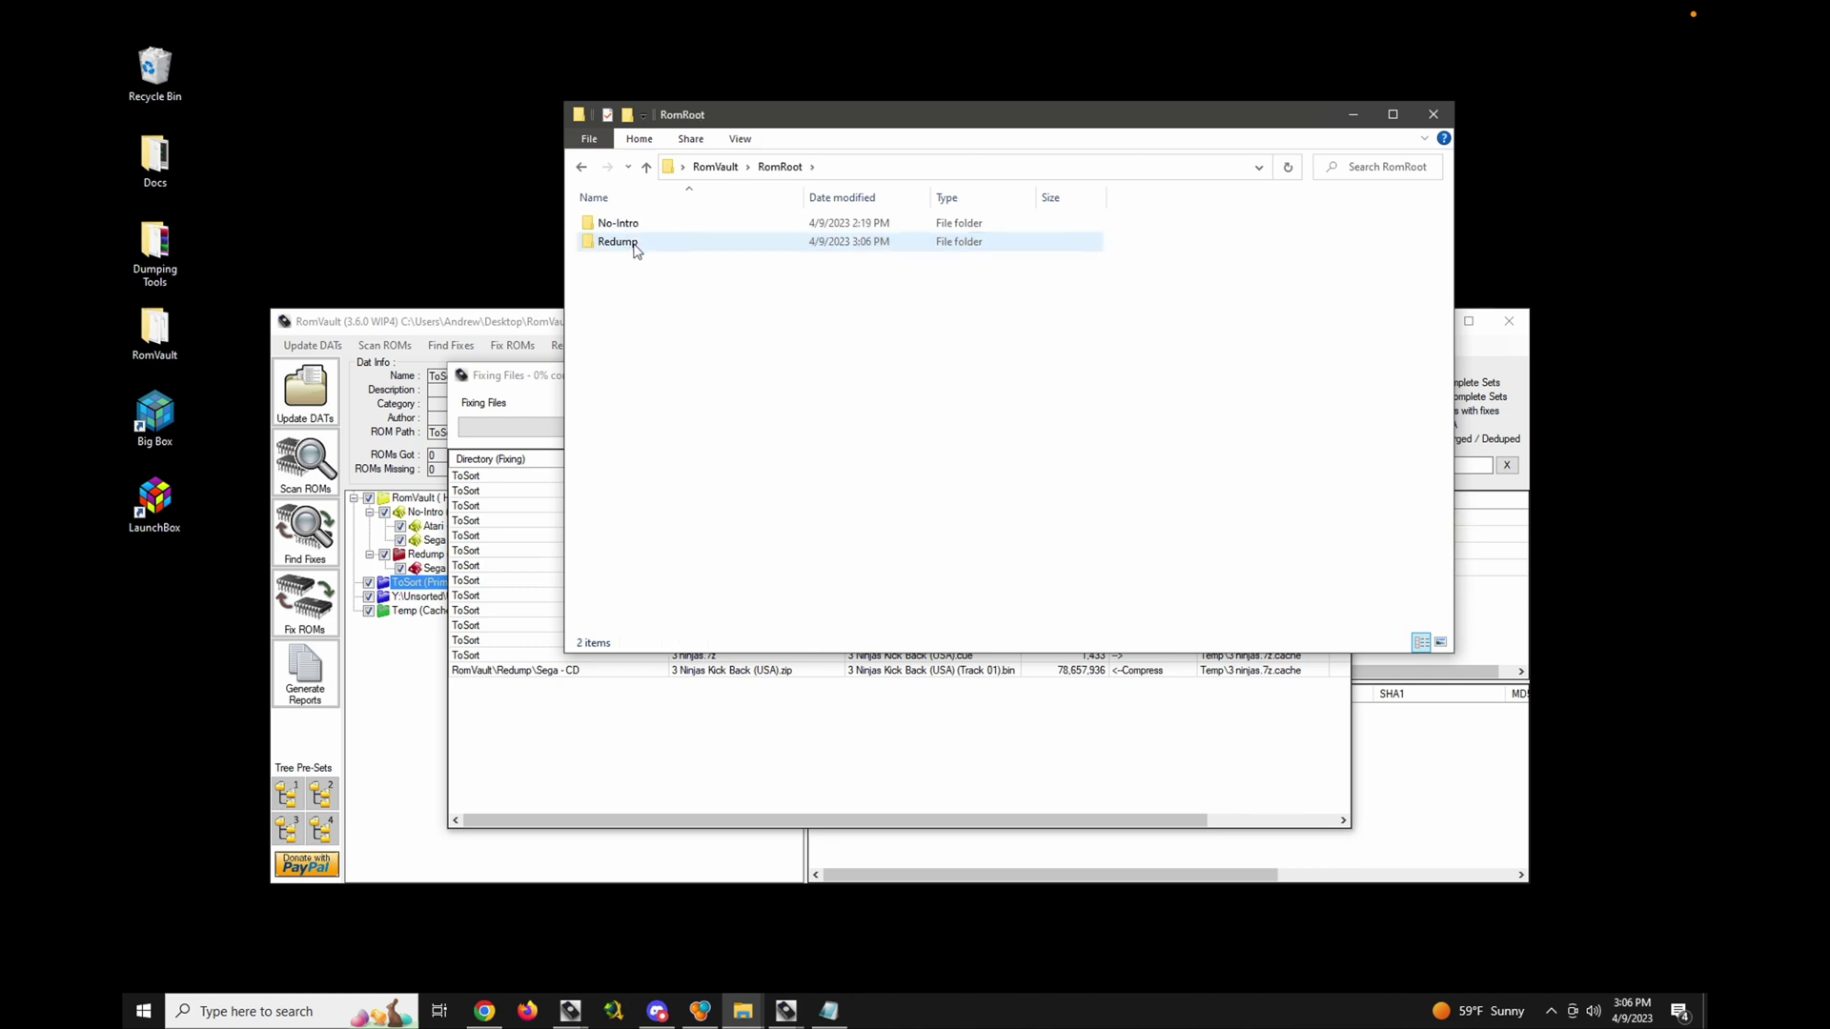
{"action": "double_click", "coordinate": [636, 244]}
{"action": "double_click", "coordinate": [633, 224]}
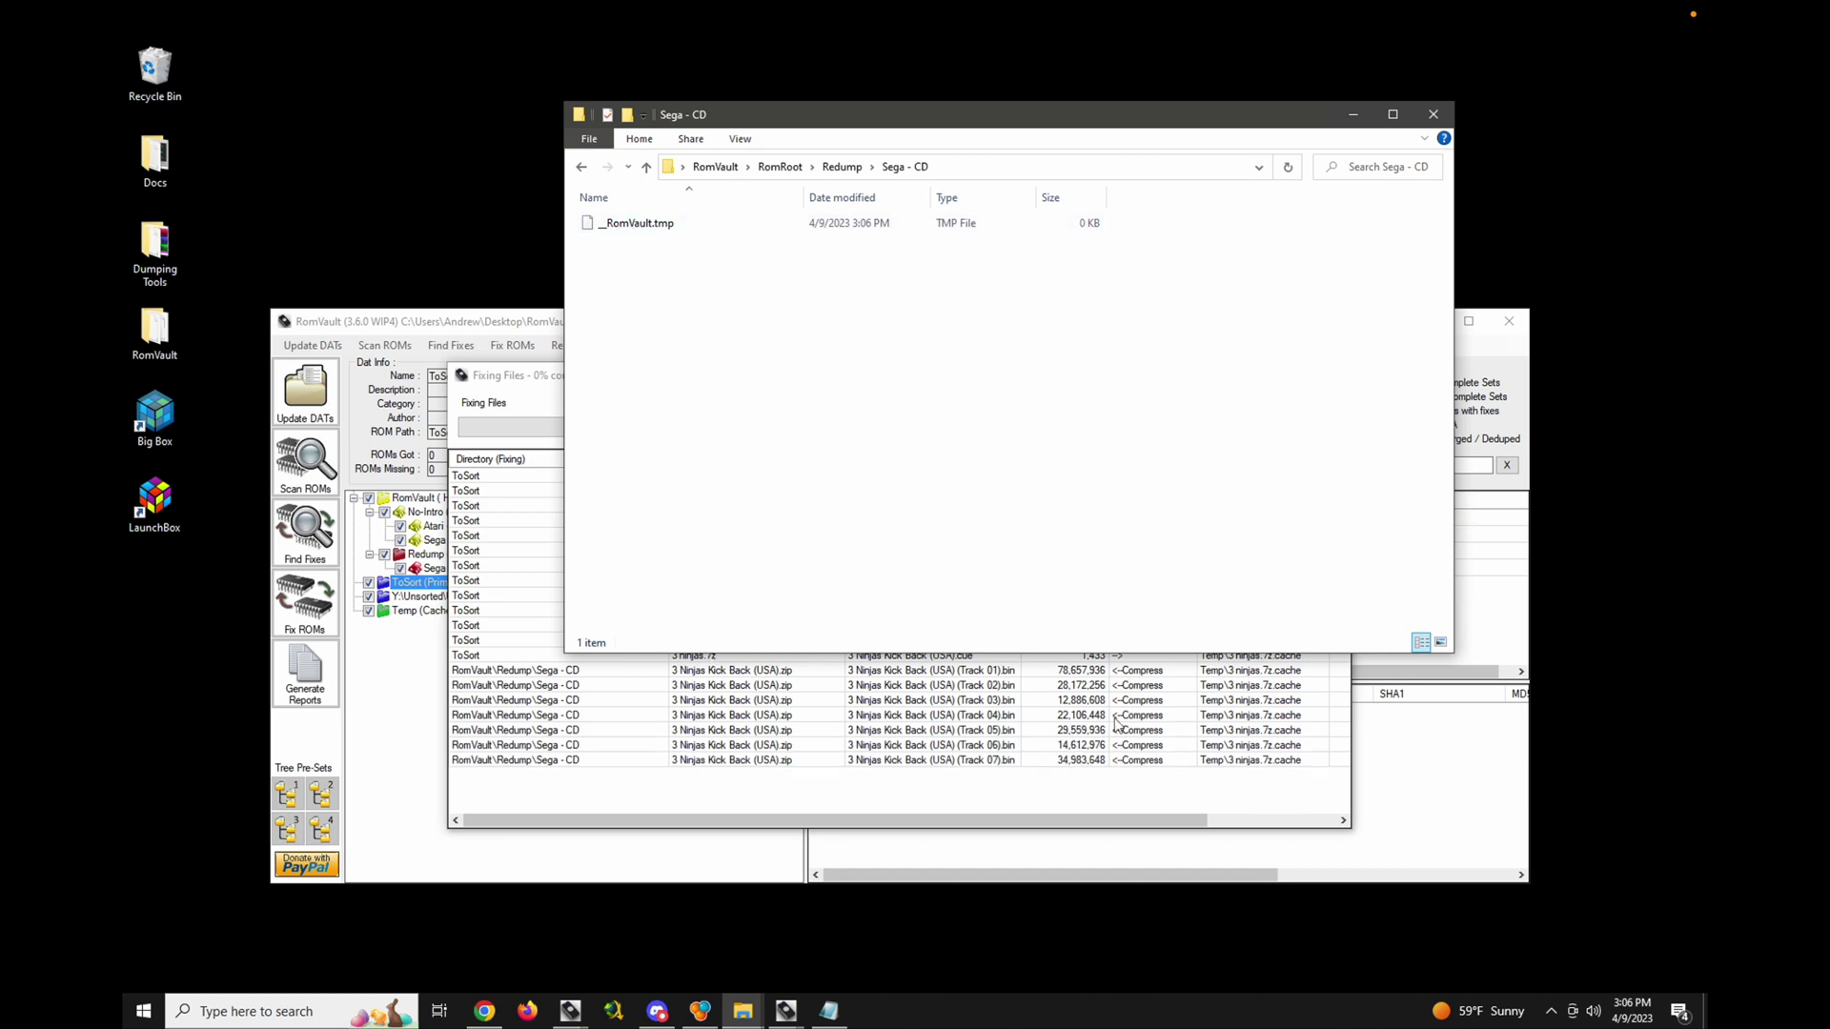
{"action": "left_click", "coordinate": [527, 379]}
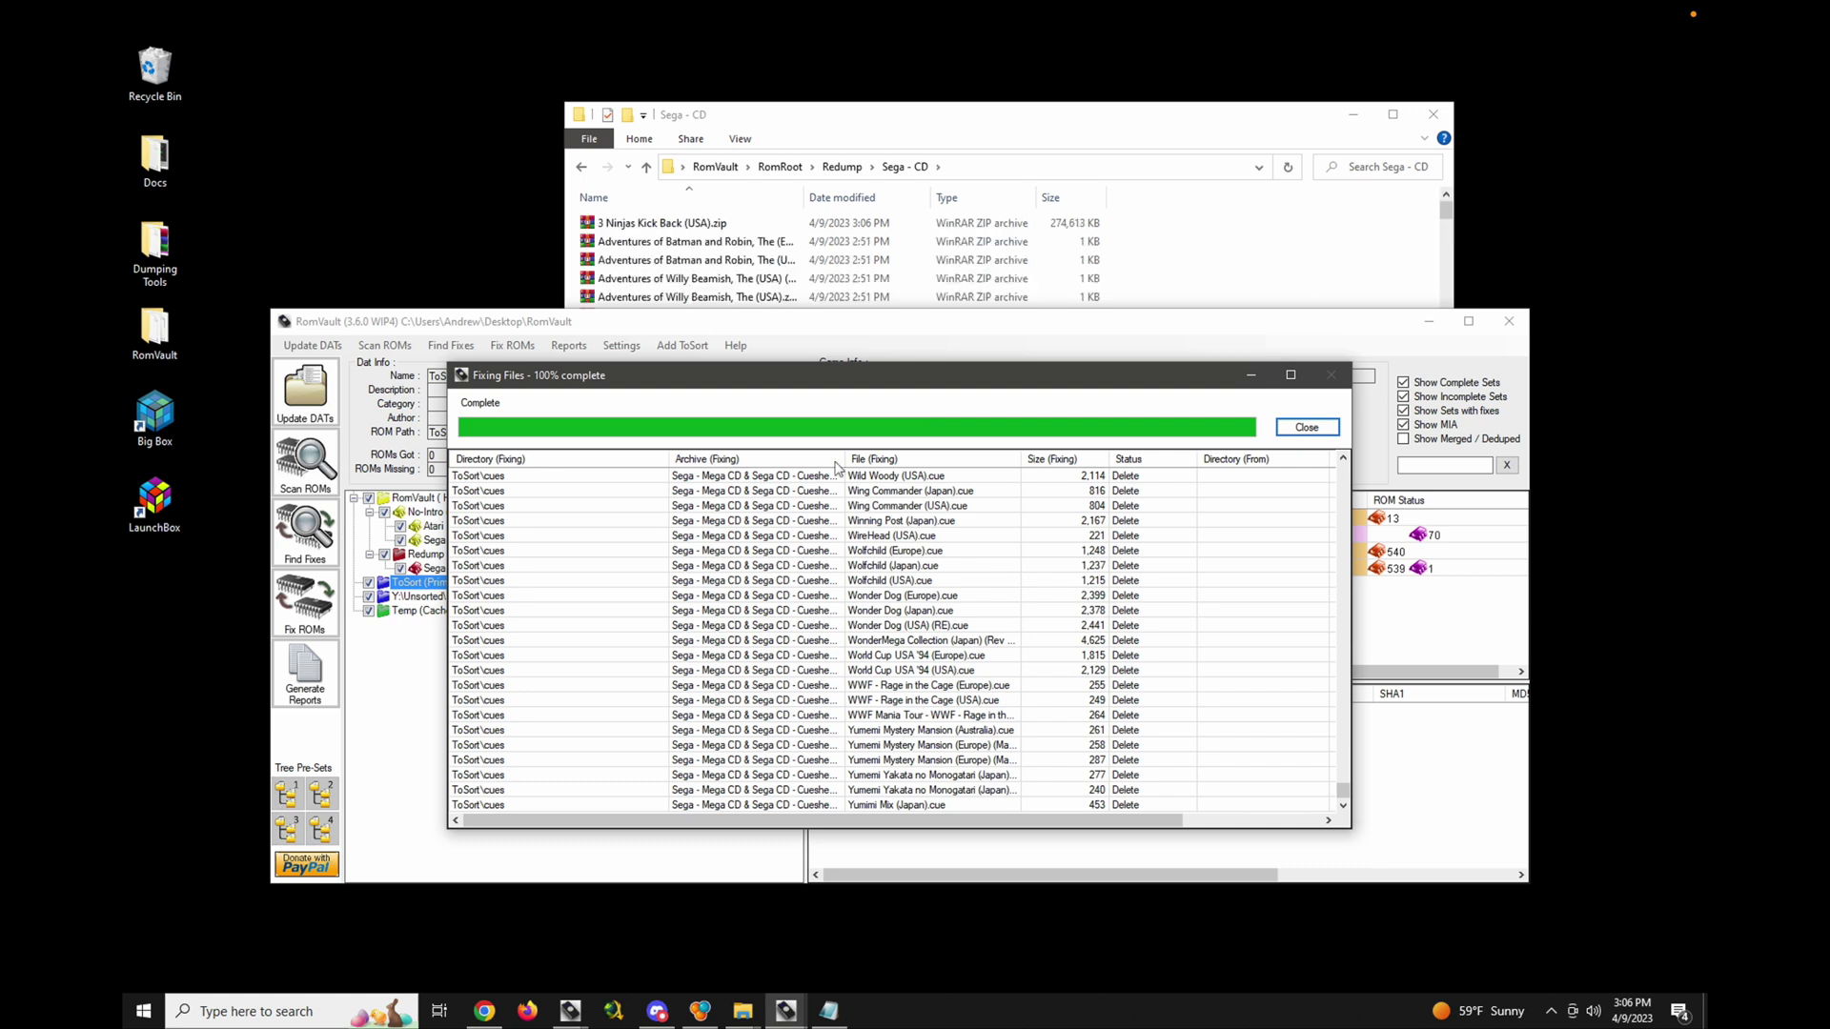
- Inspect the new 3 Ninjas Kick Back (USA).zip in Explorer and close the completed Fixing Files report
{"action": "left_click", "coordinate": [1039, 152]}
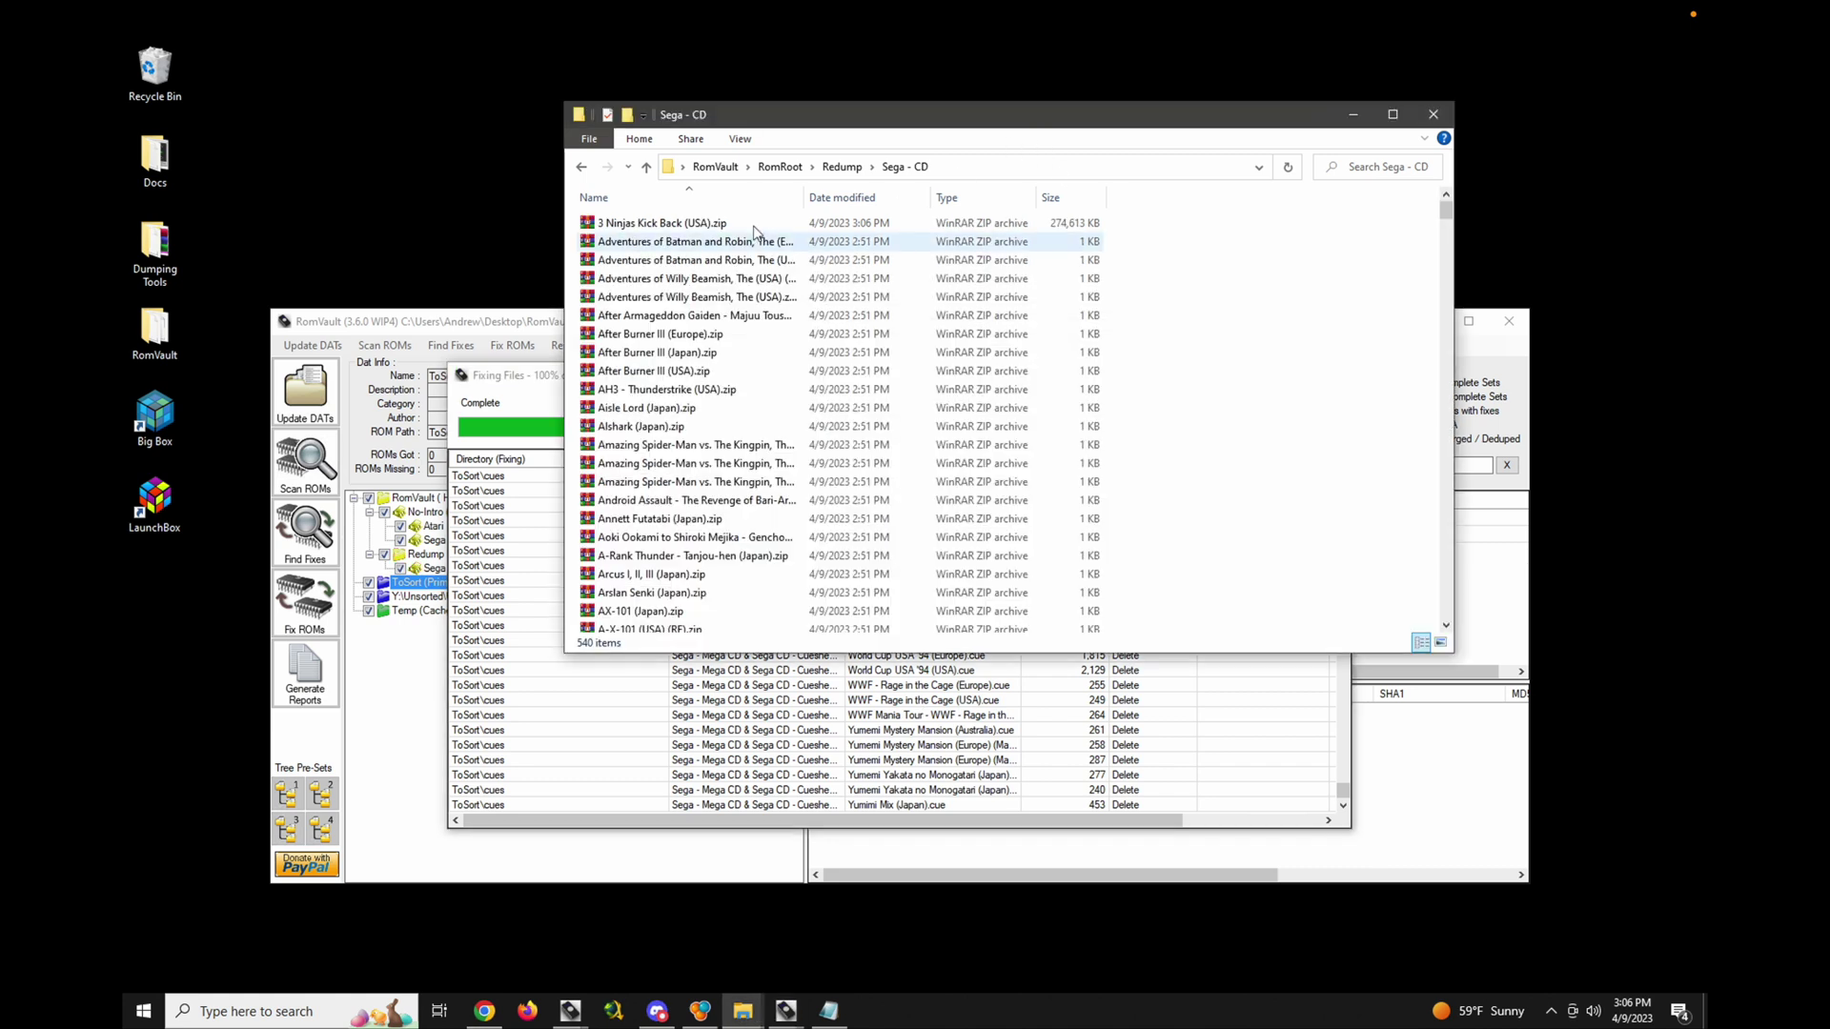
{"action": "left_click", "coordinate": [680, 226]}
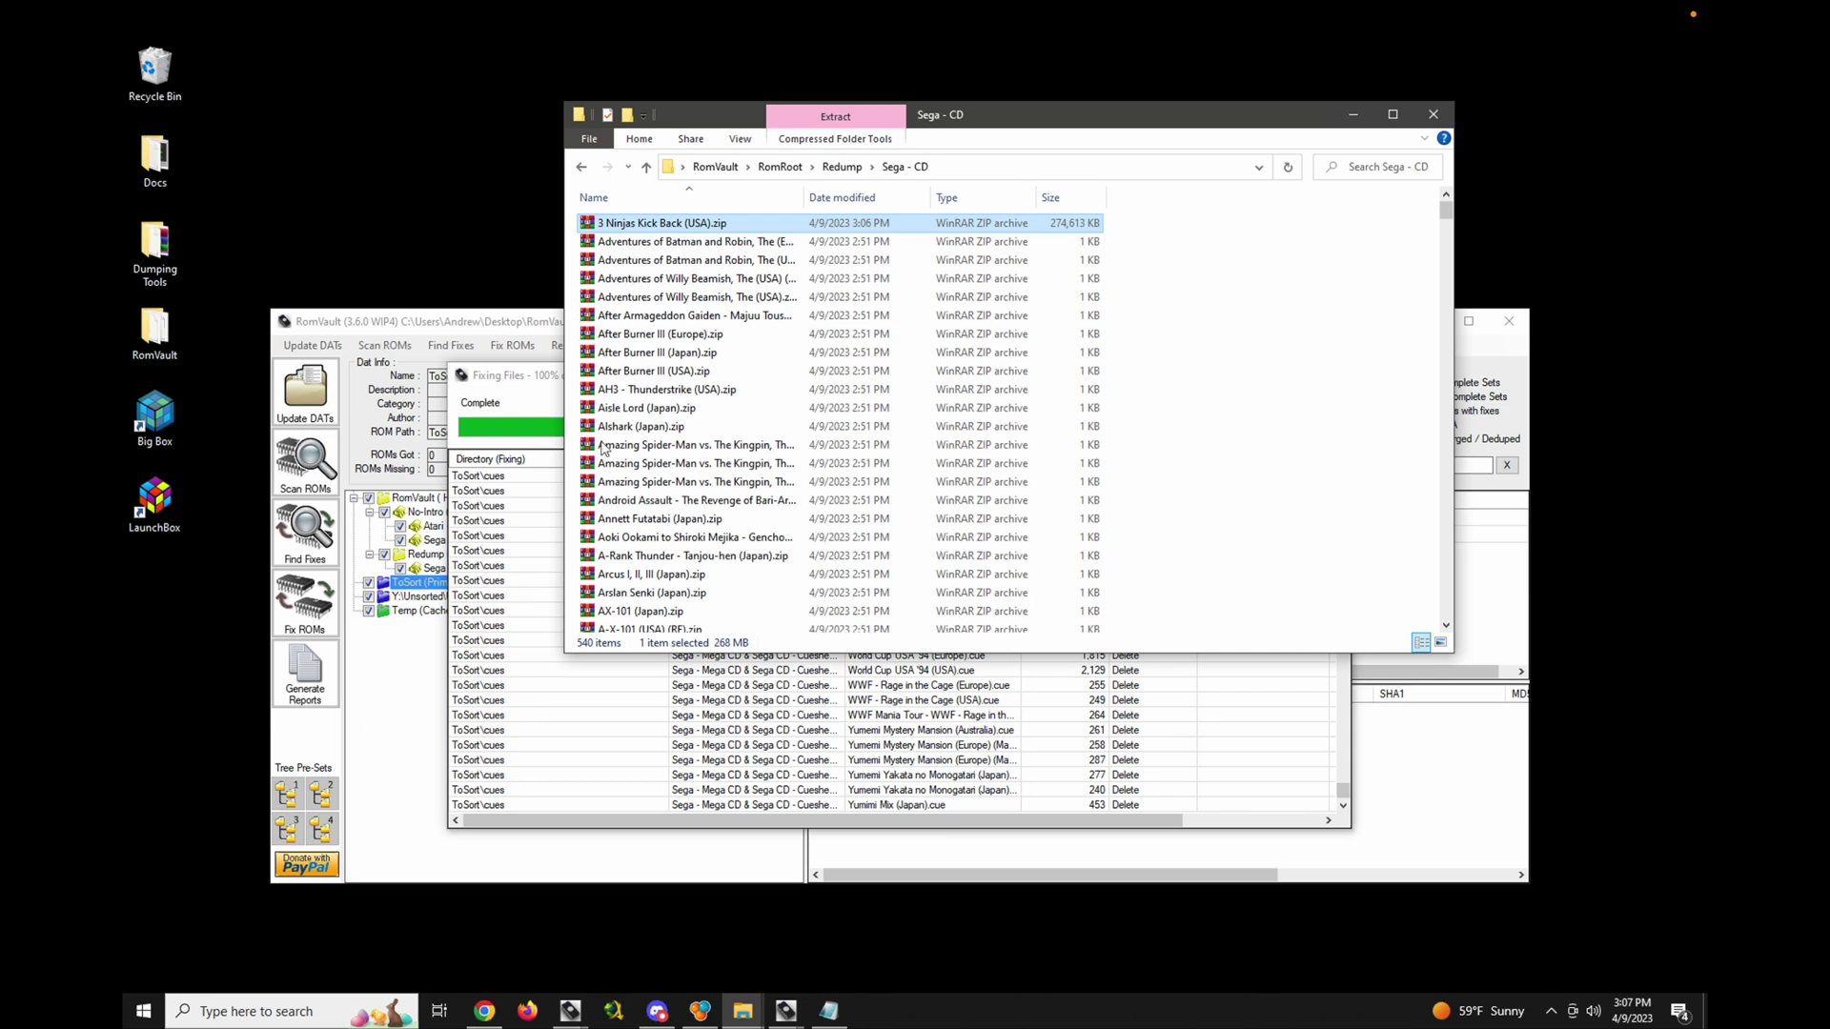
{"action": "left_click", "coordinate": [547, 388]}
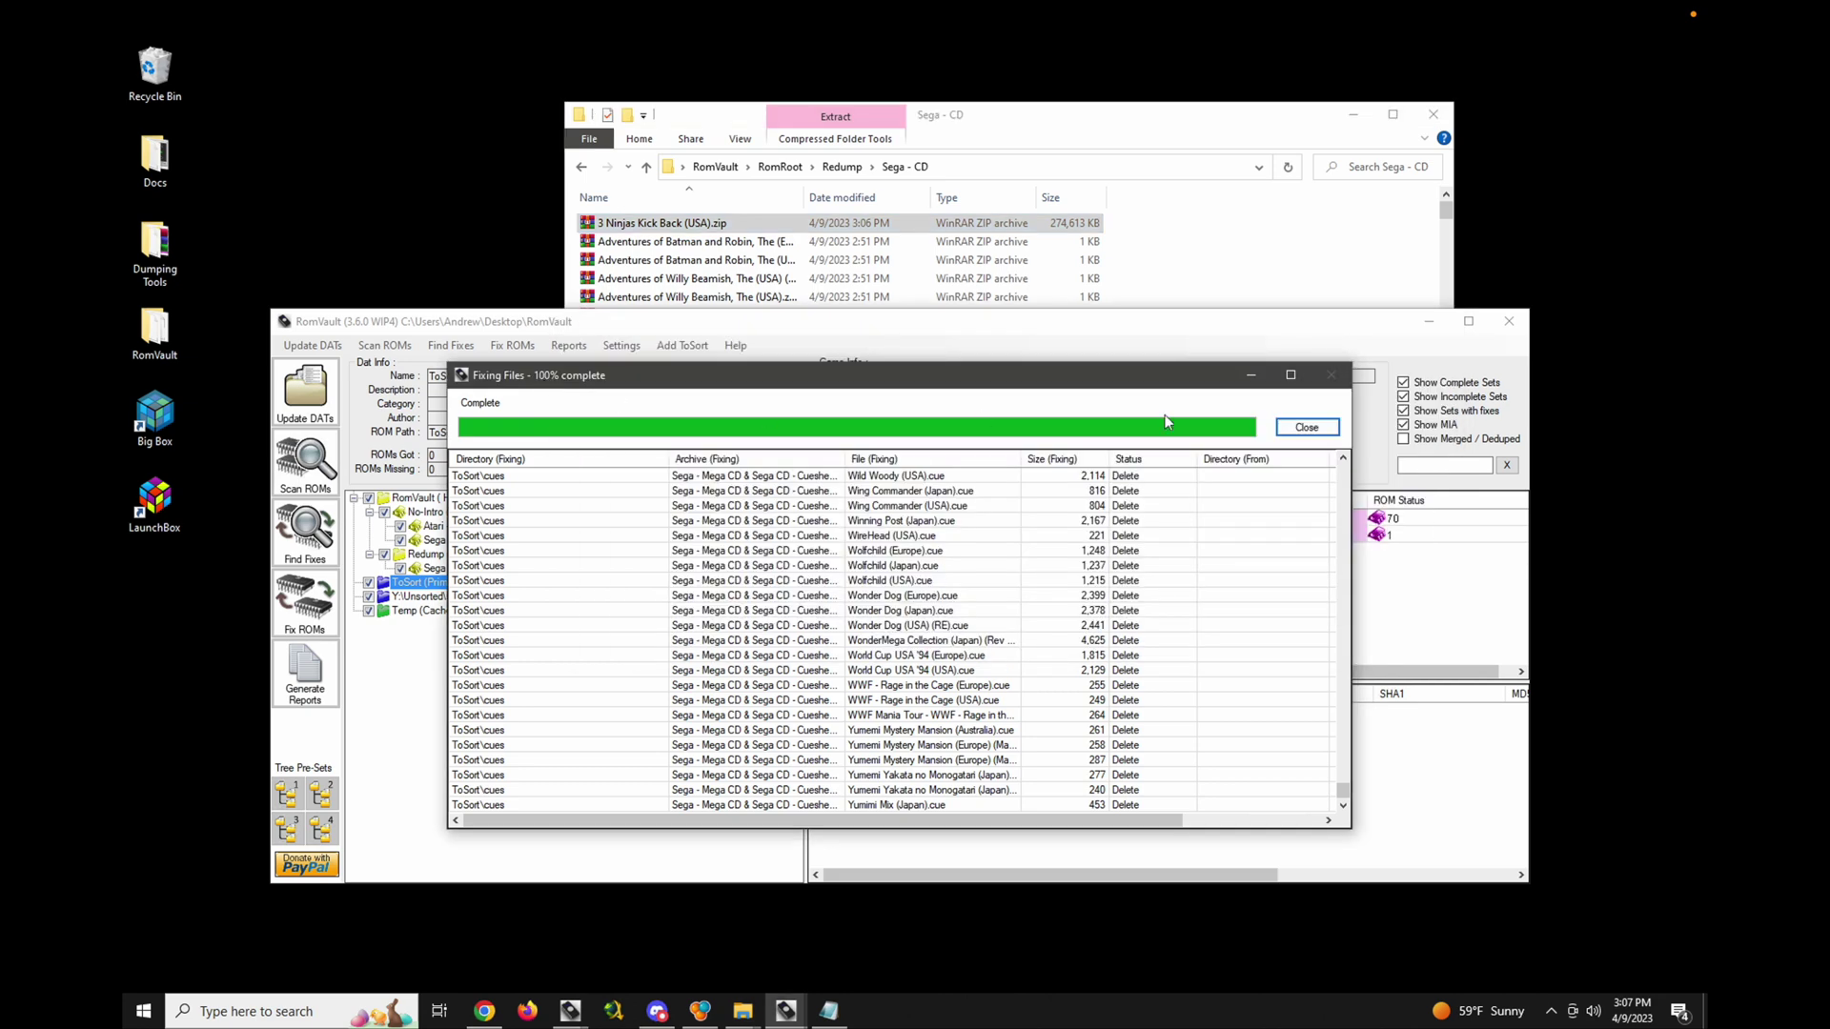
{"action": "left_click", "coordinate": [1298, 431]}
{"action": "left_click", "coordinate": [581, 744]}
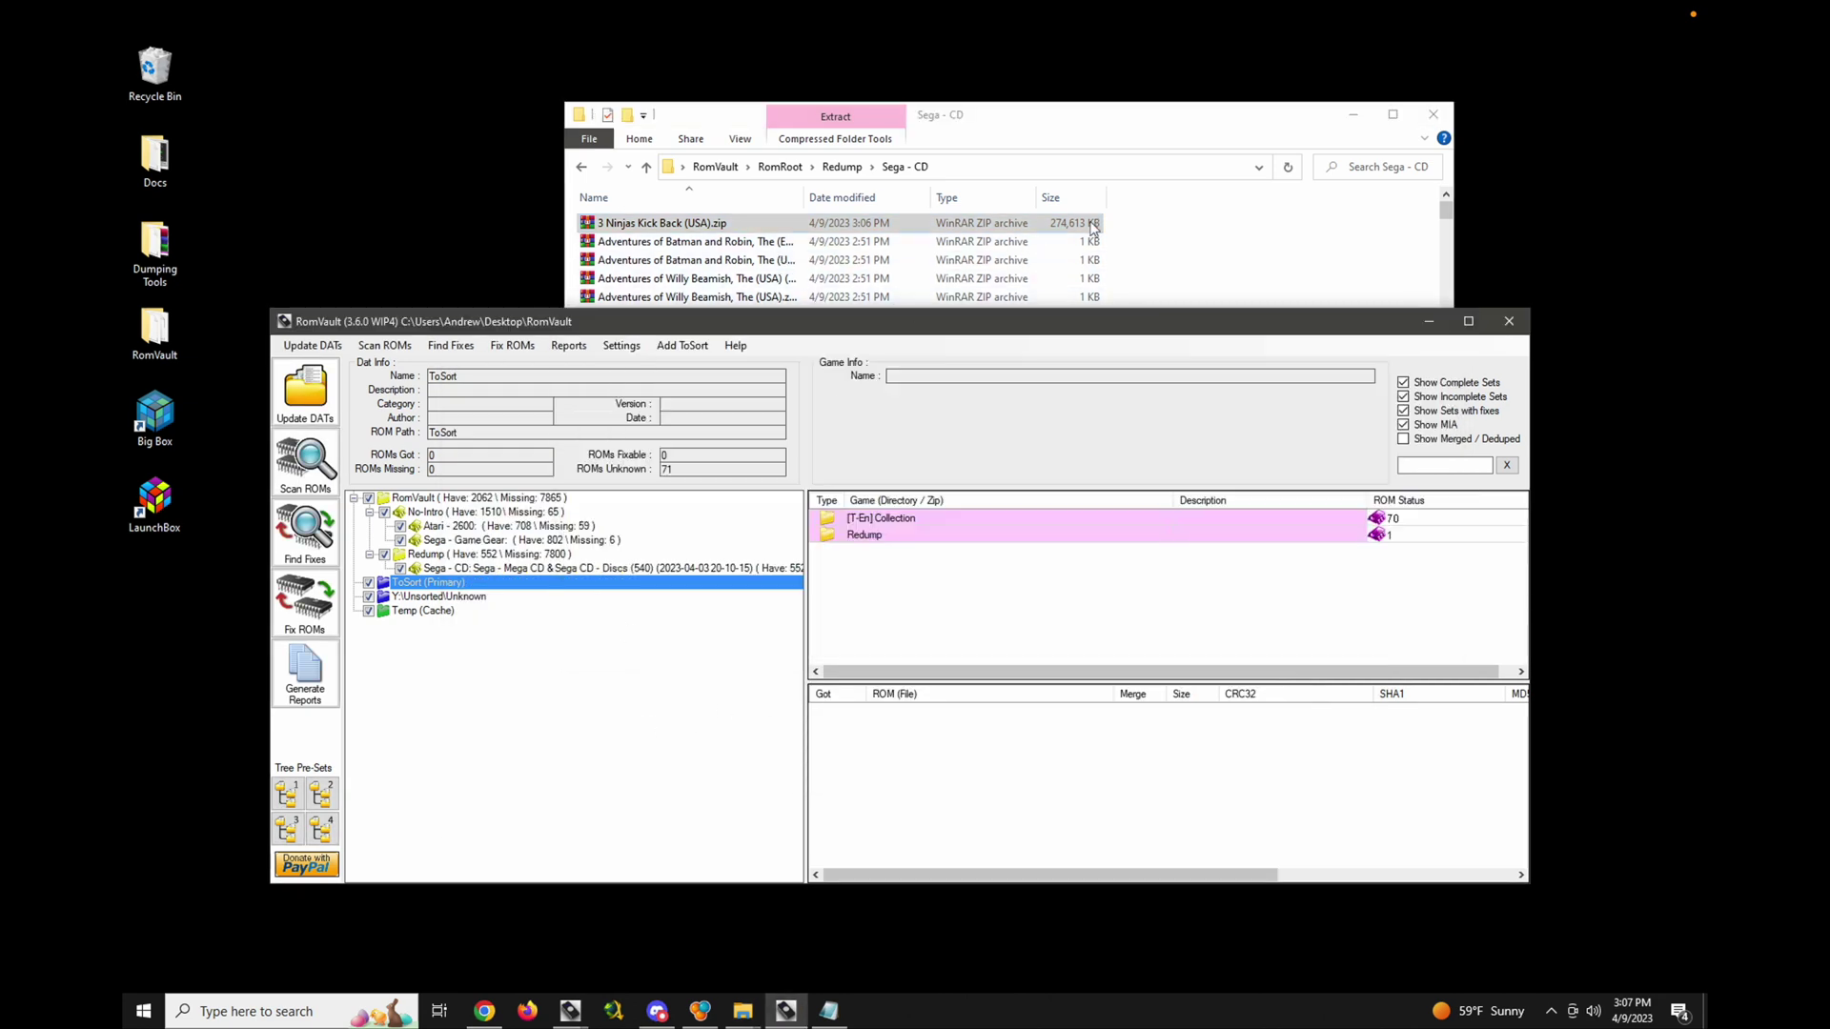
{"action": "left_click", "coordinate": [1155, 128]}
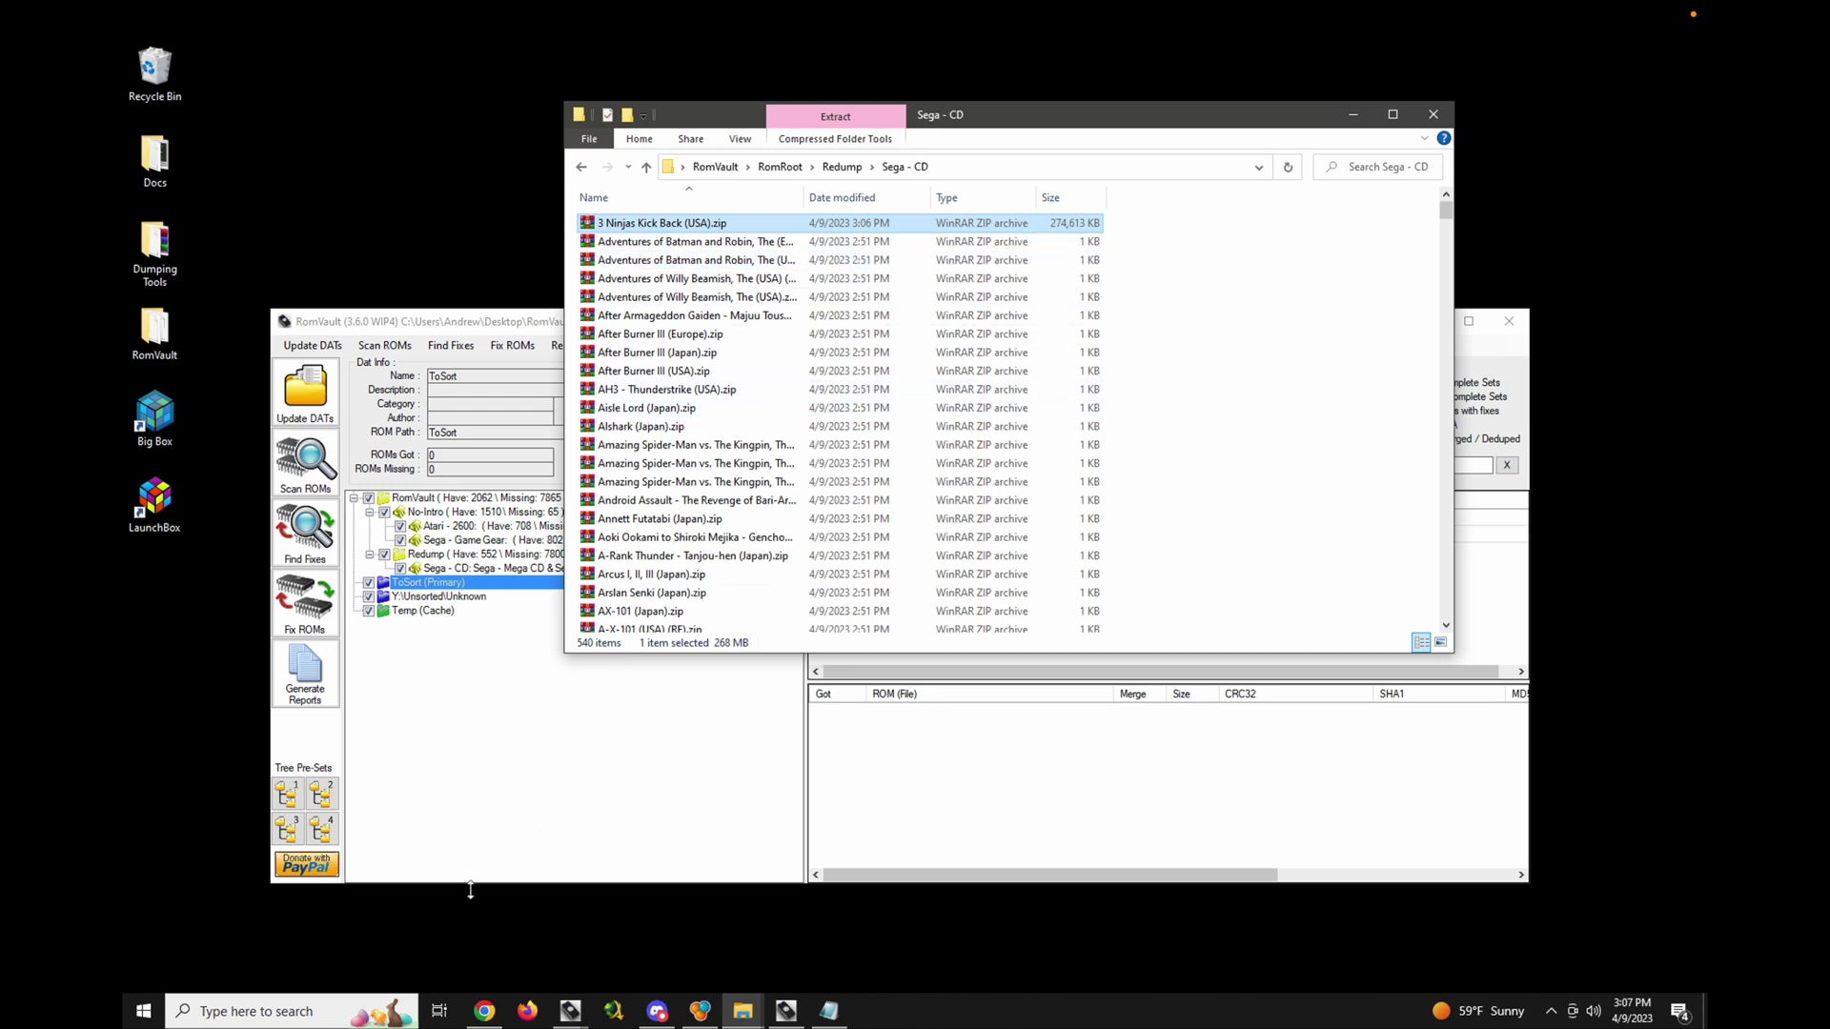
{"action": "left_click", "coordinate": [509, 689]}
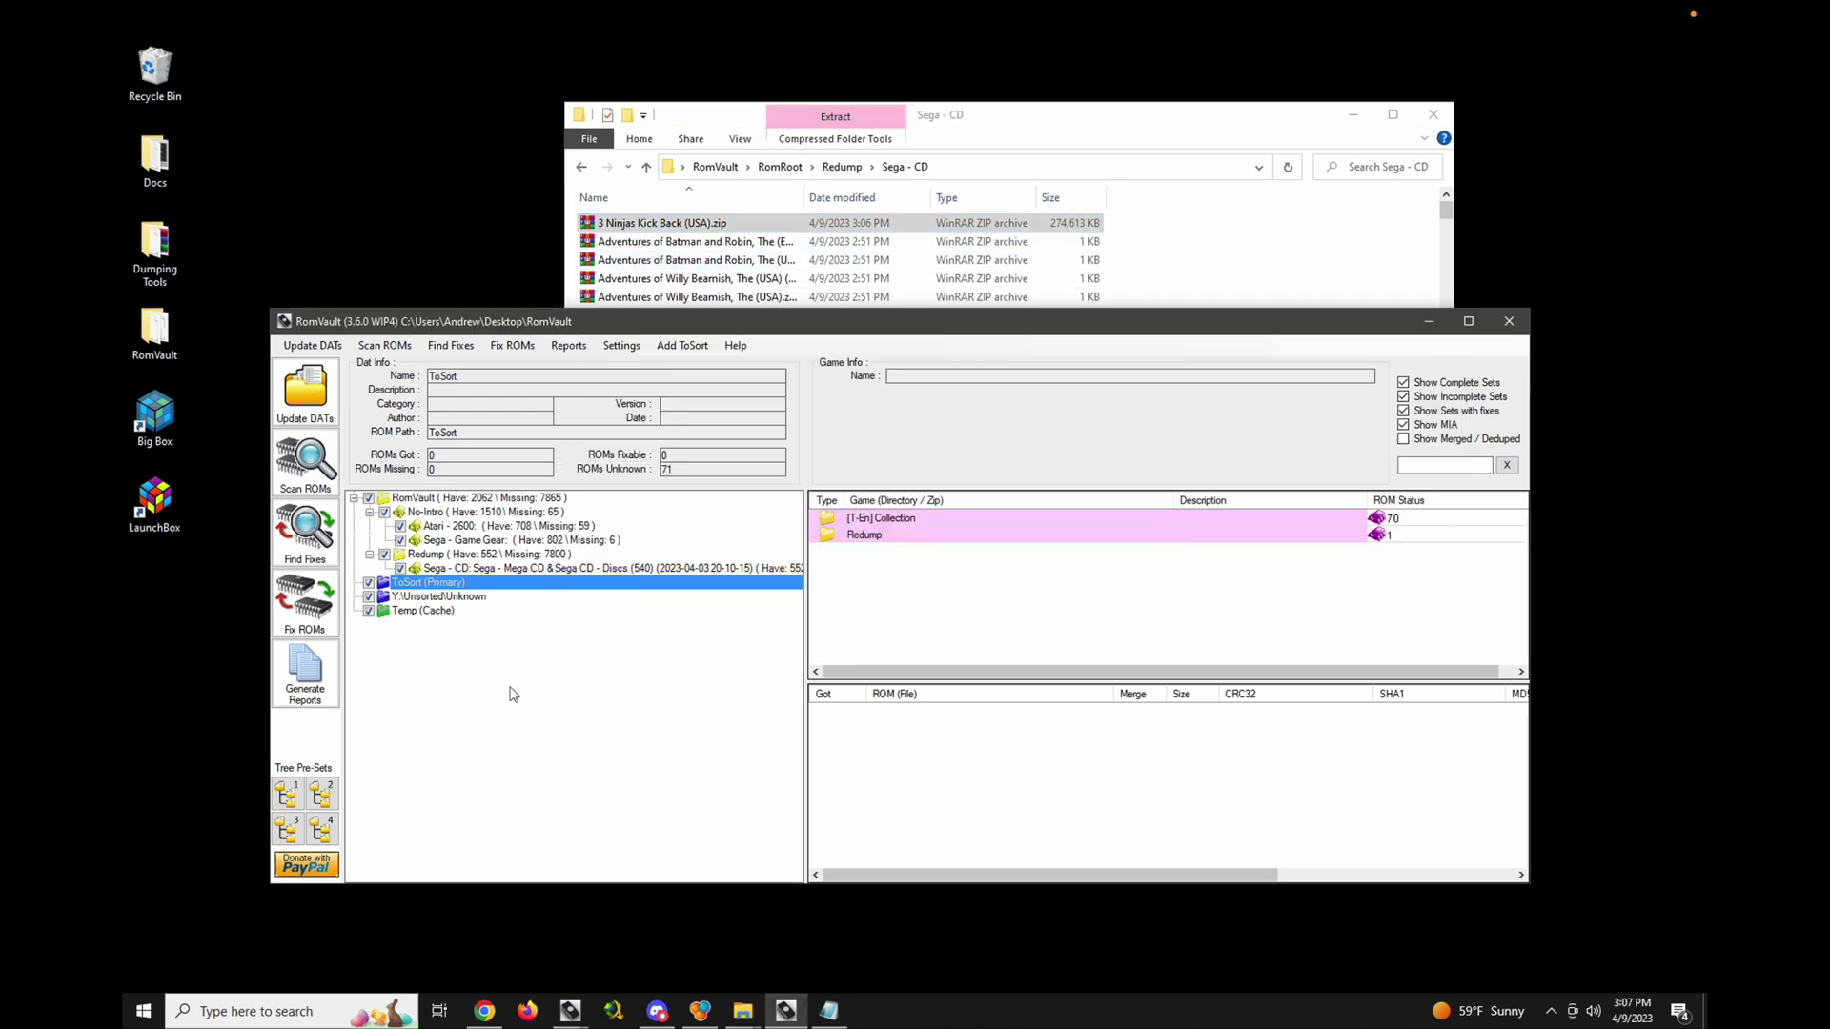
- Check Y:\Unsorted\Unknown and ToSort (Primary), confirming Temp (Cache) now holds no ROMs
{"action": "left_click", "coordinate": [473, 604]}
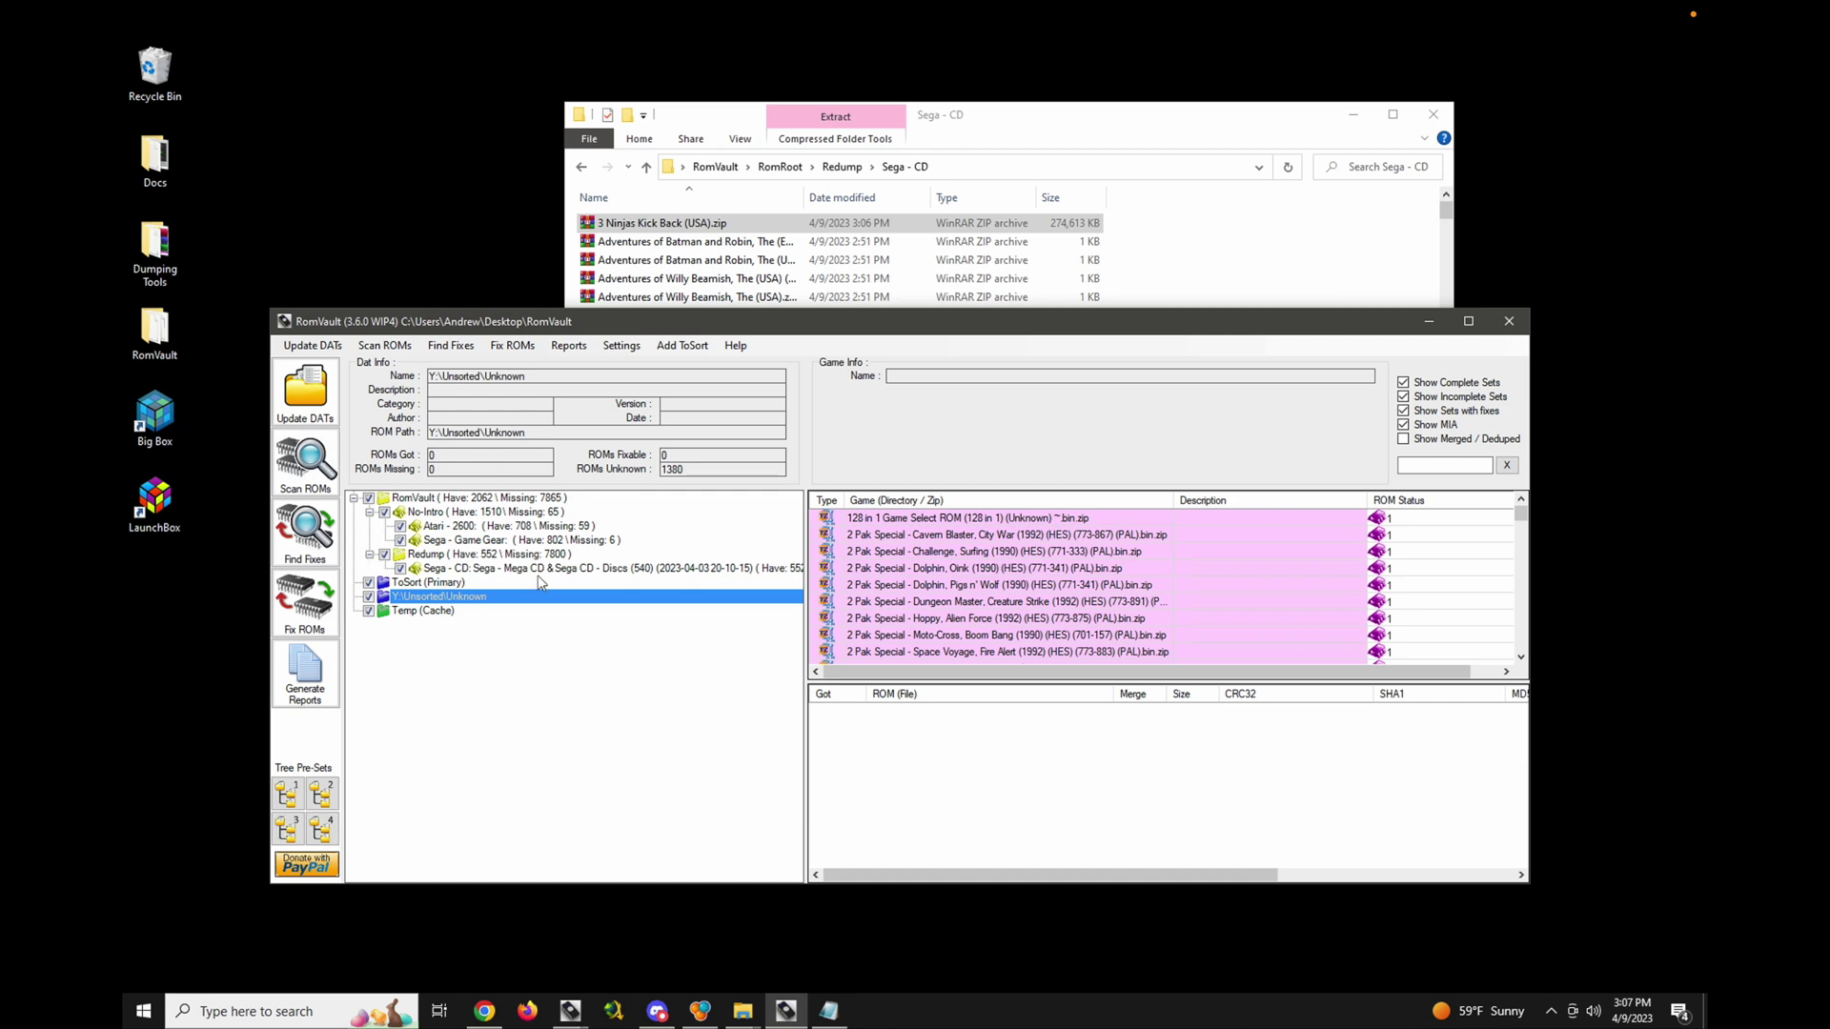
{"action": "left_click", "coordinate": [446, 619]}
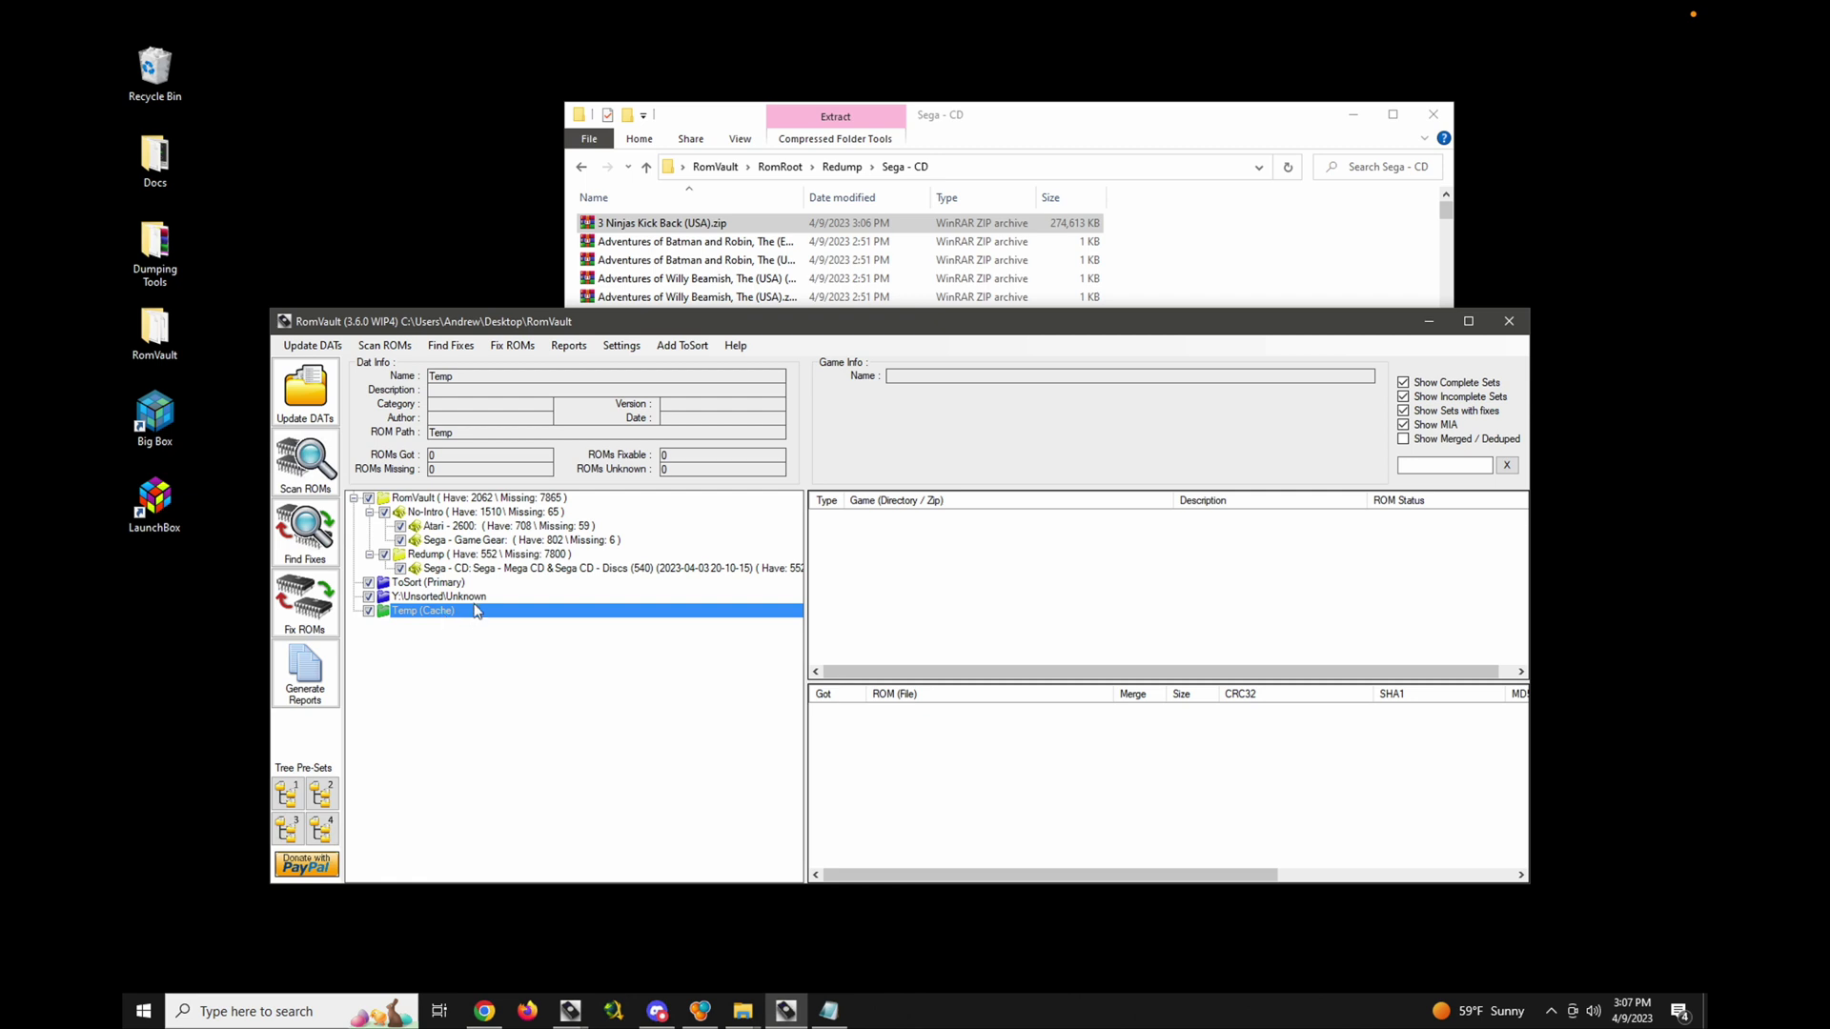
{"action": "left_click", "coordinate": [475, 598]}
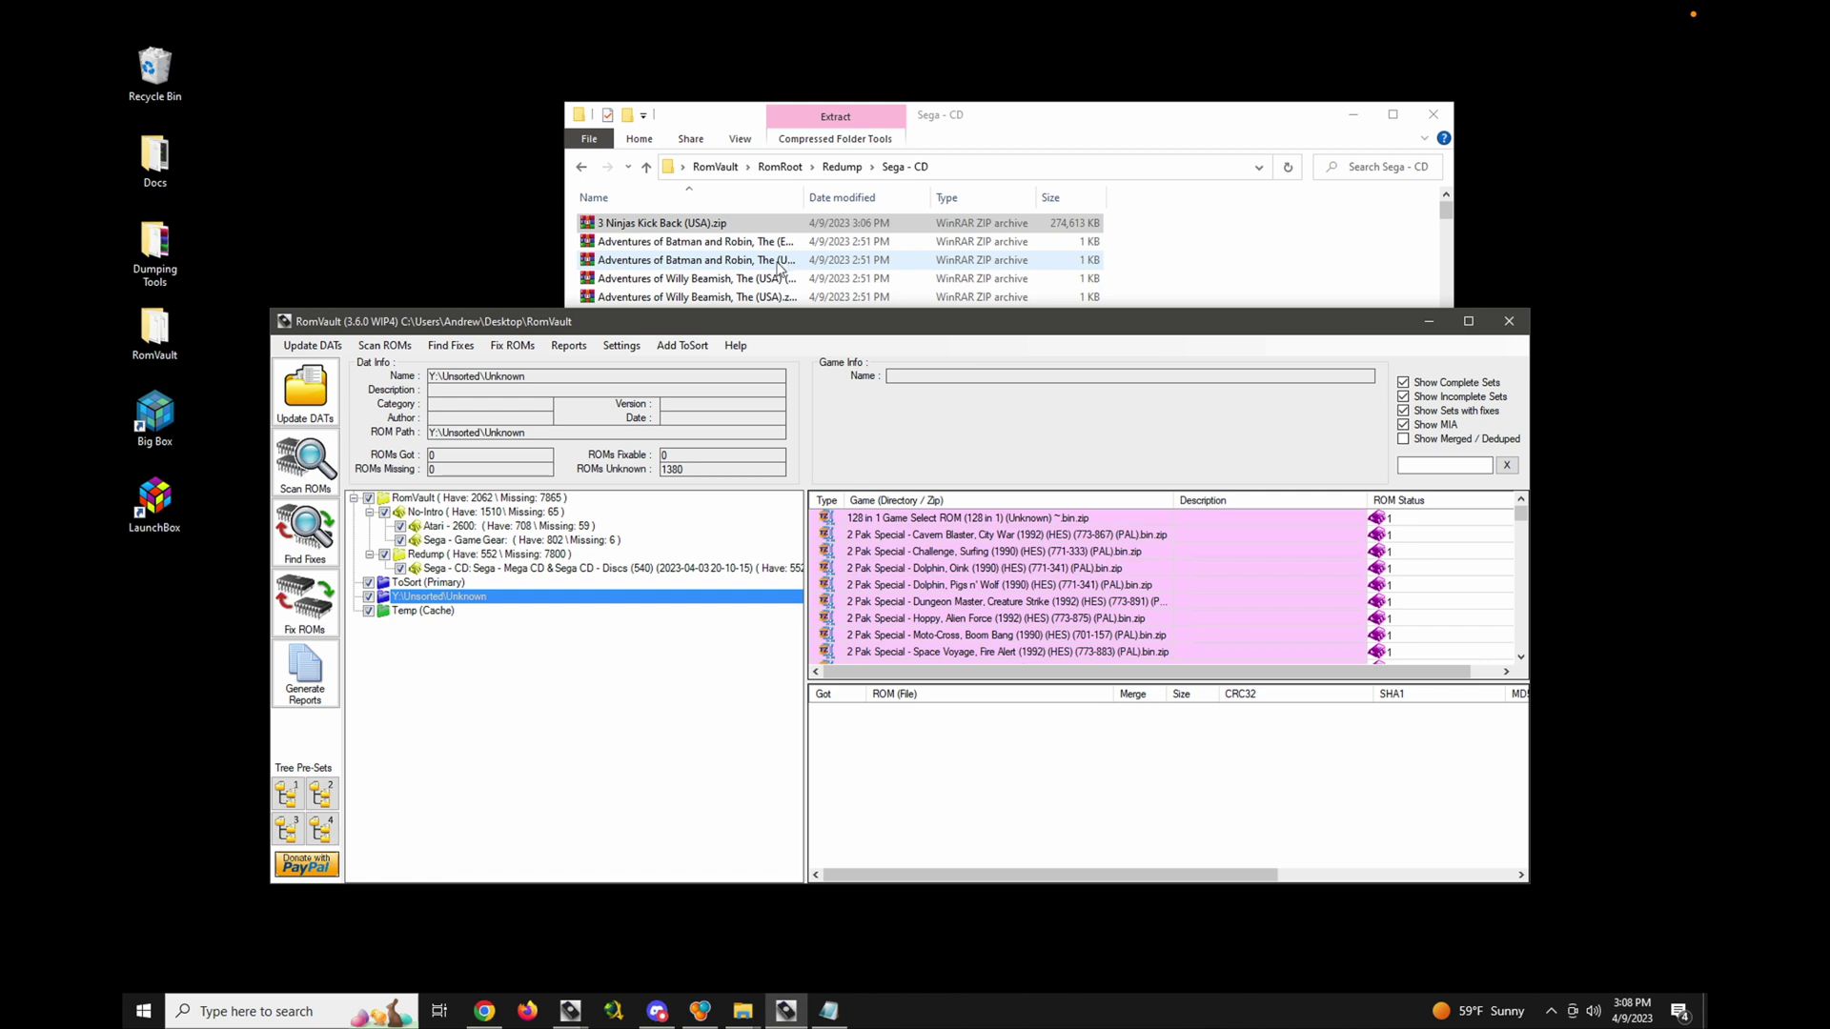
{"action": "left_click", "coordinate": [434, 611]}
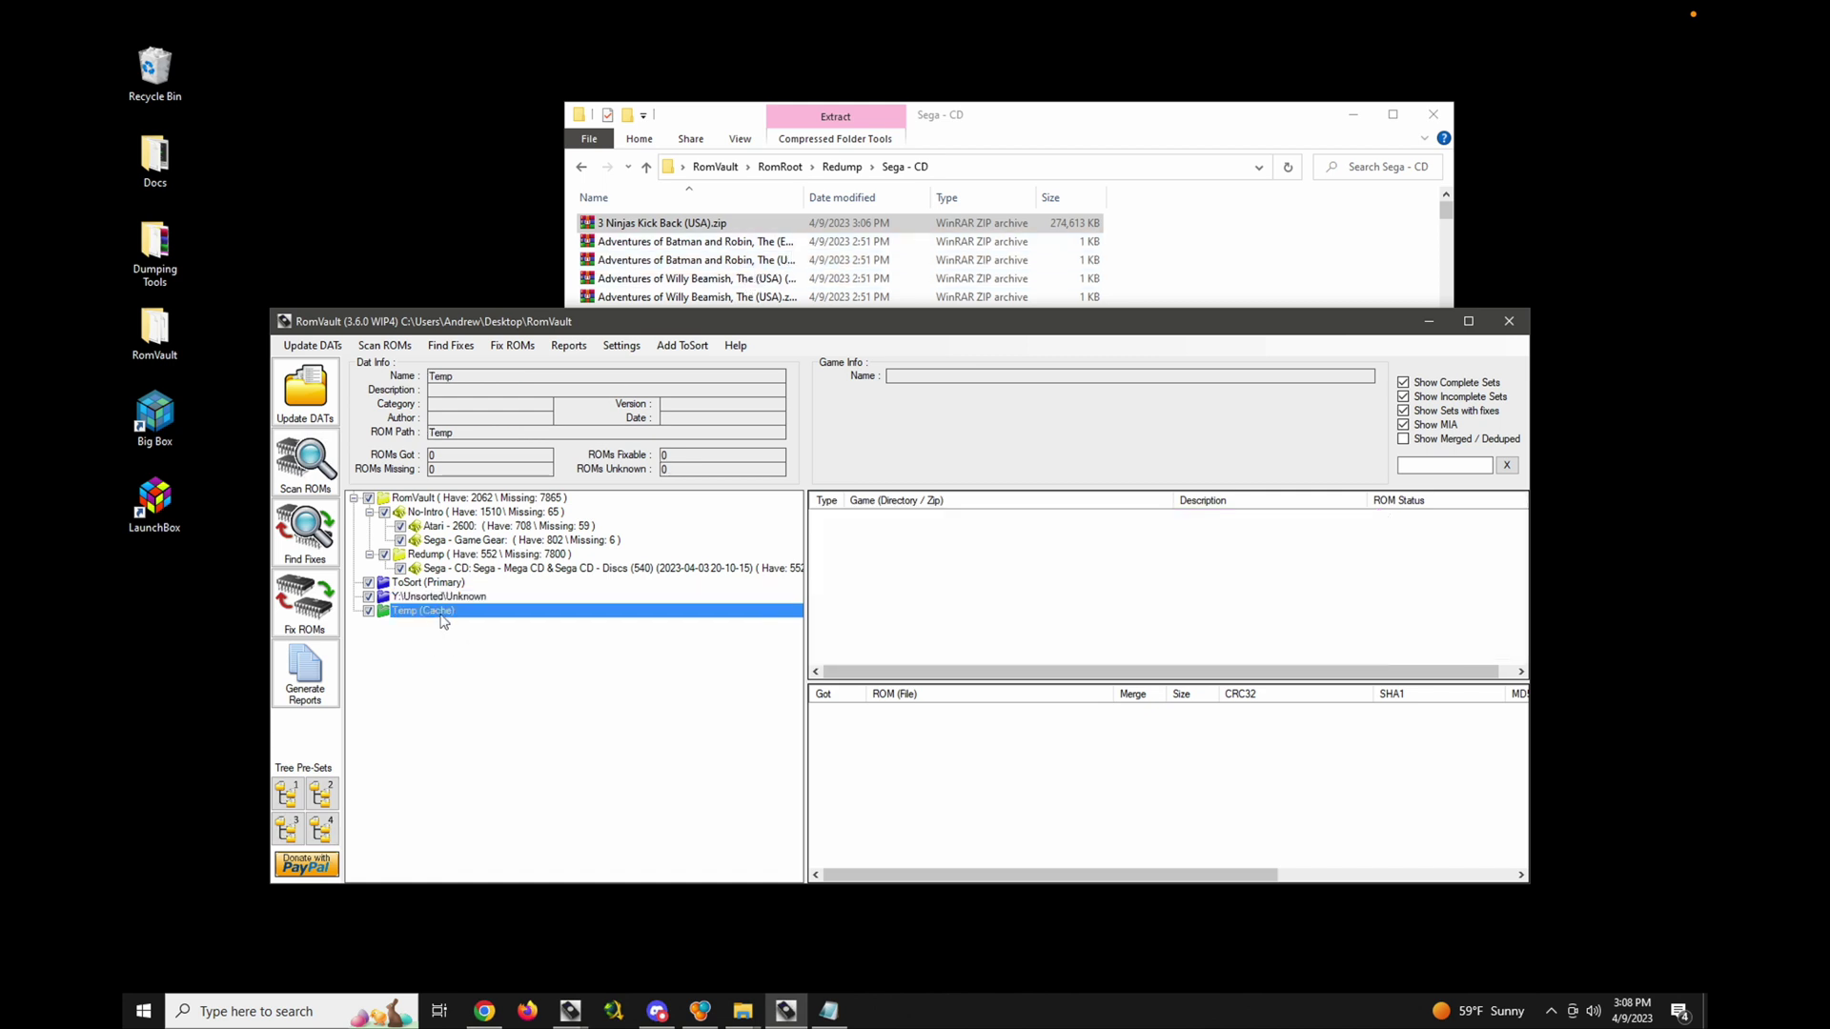
{"action": "left_click", "coordinate": [439, 585]}
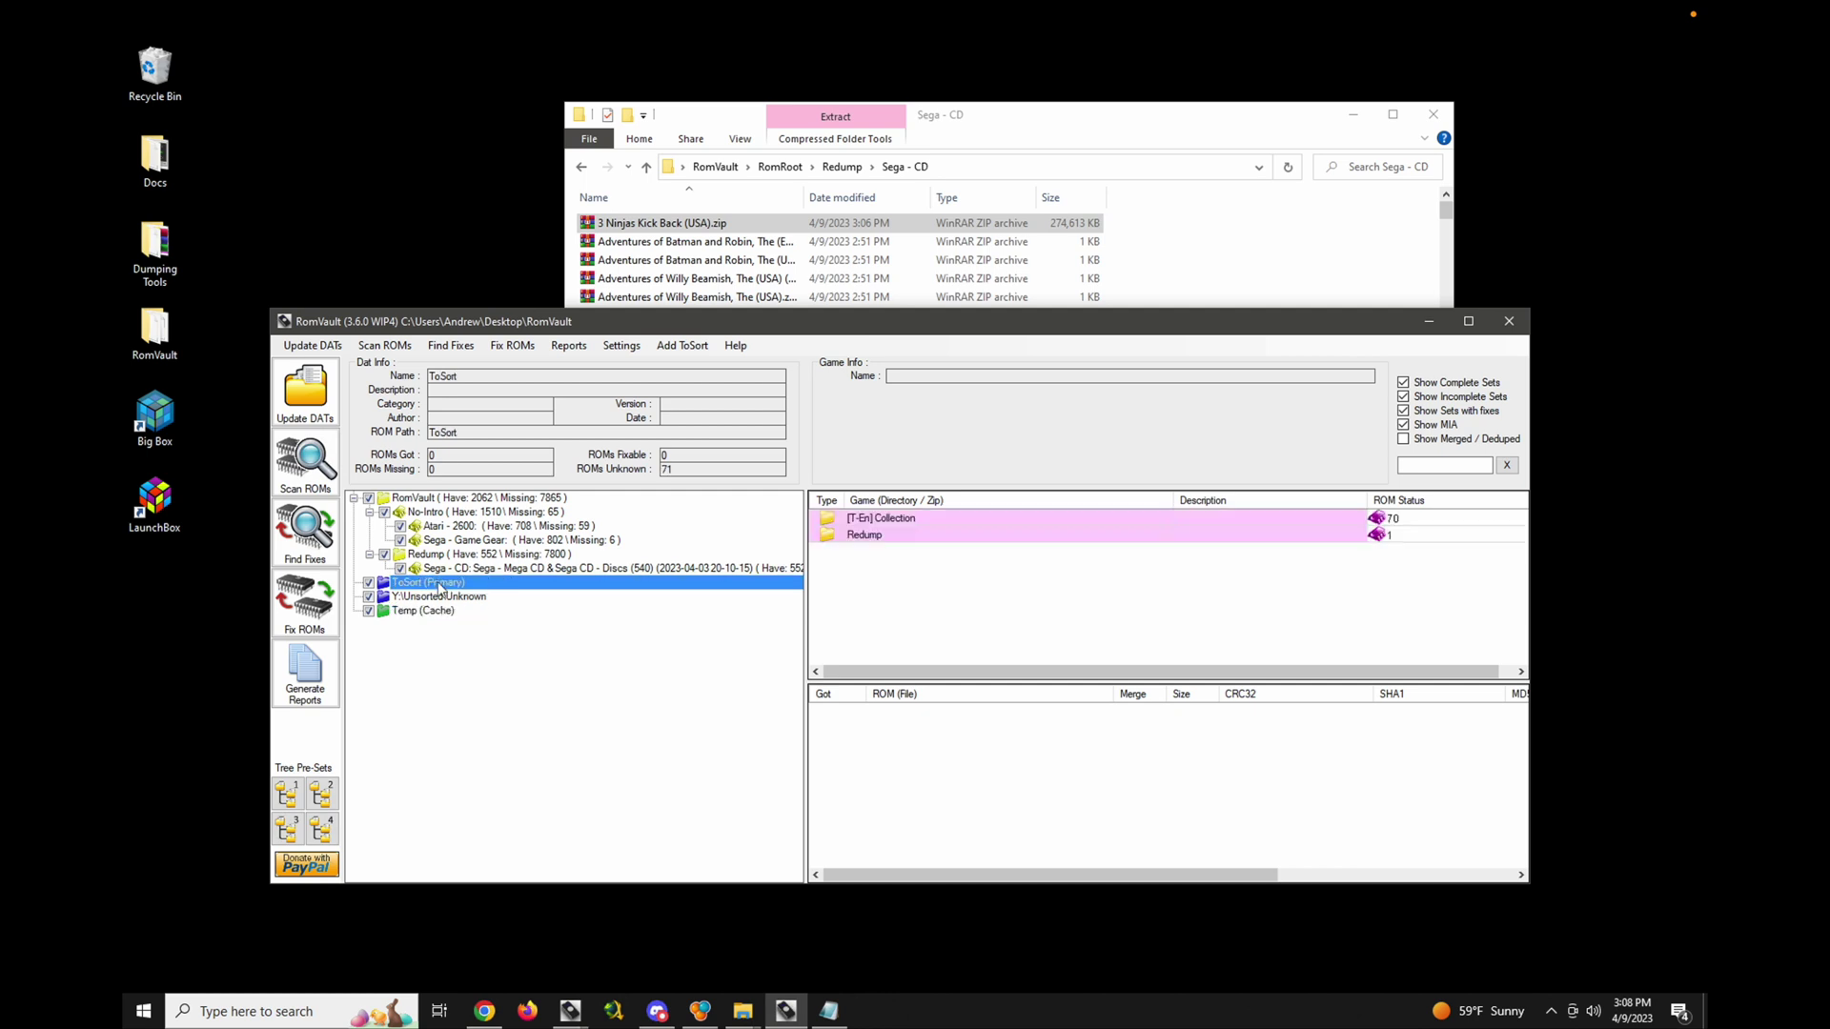
{"action": "left_click", "coordinate": [445, 614]}
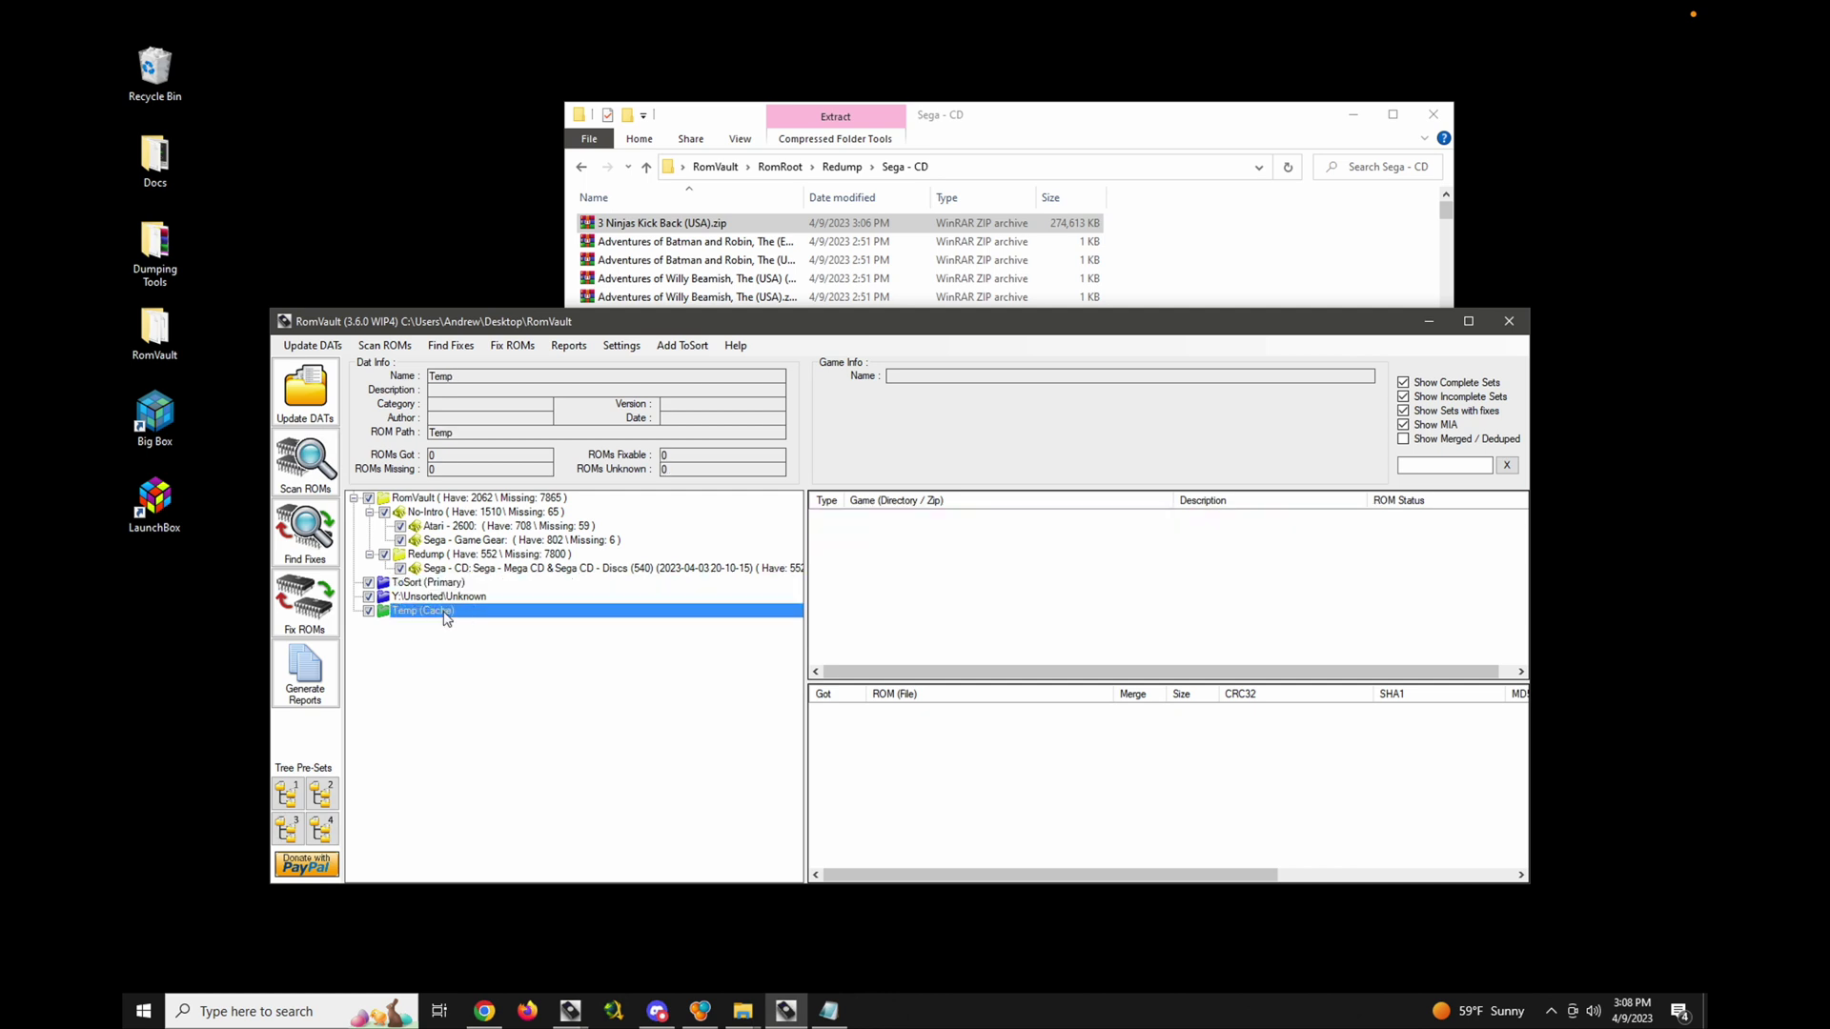